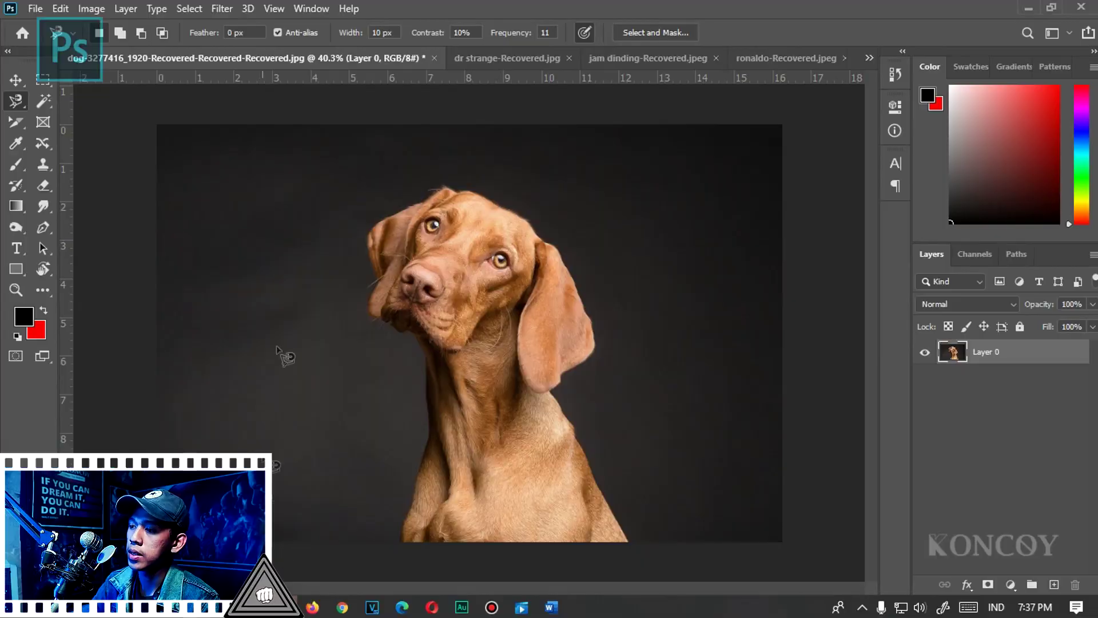
Step: Switch from the Magnetic Lasso to the freehand Lasso Tool
scroll(337, 252, up, 2)
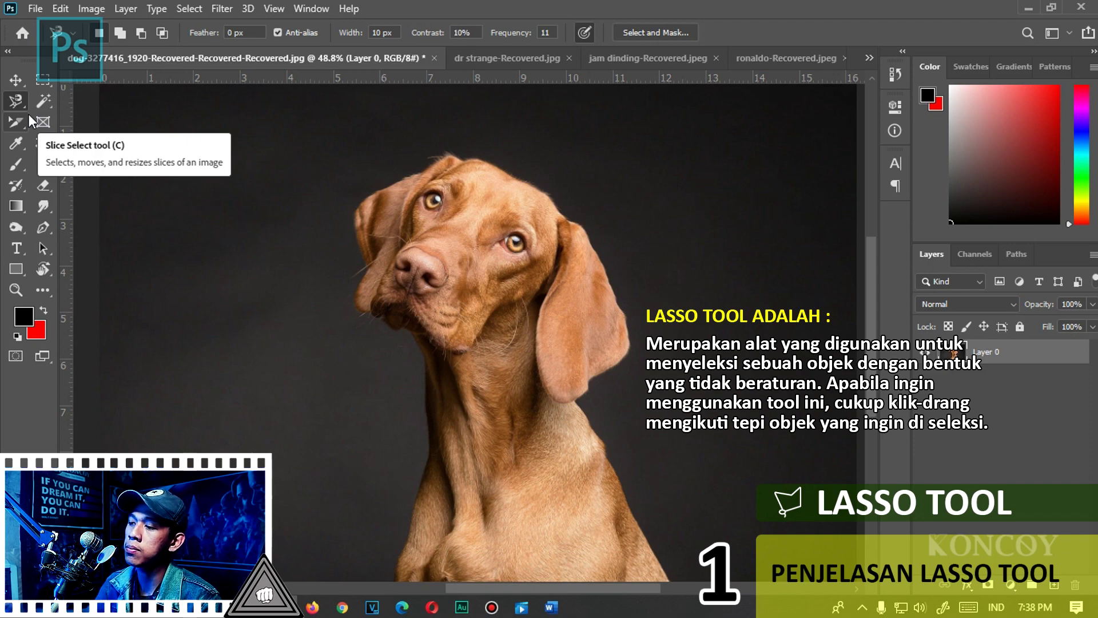
scroll(377, 511, down, 3)
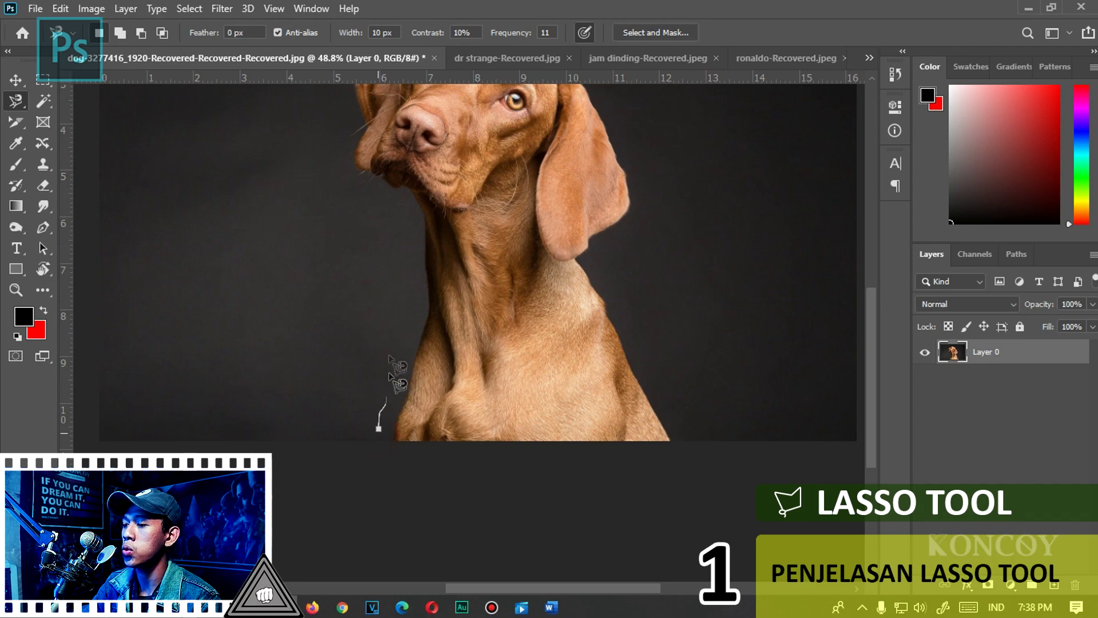
right_click(16, 101)
click(68, 103)
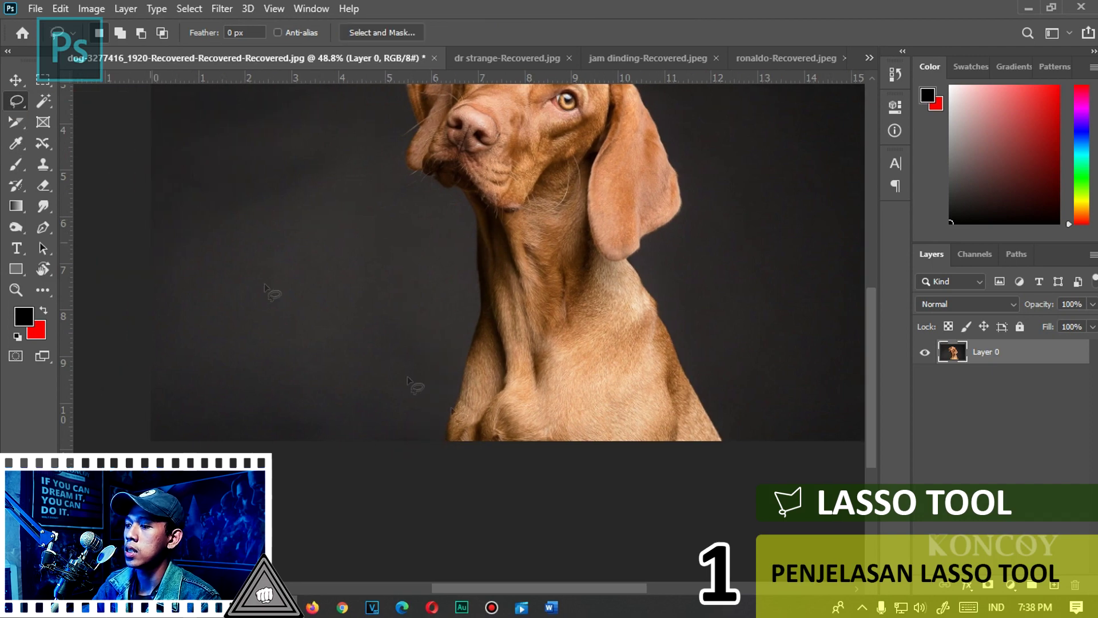
Step: Draw a trial freehand loop around the dog's chin, then deselect it
drag(482, 277, 460, 256)
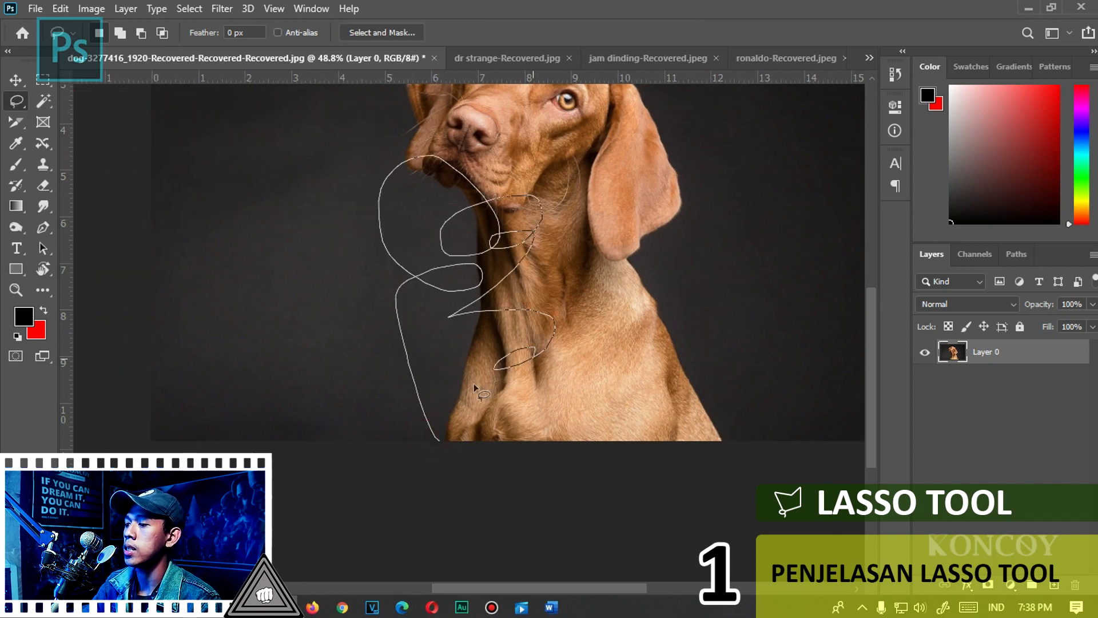
key(ctrl+d)
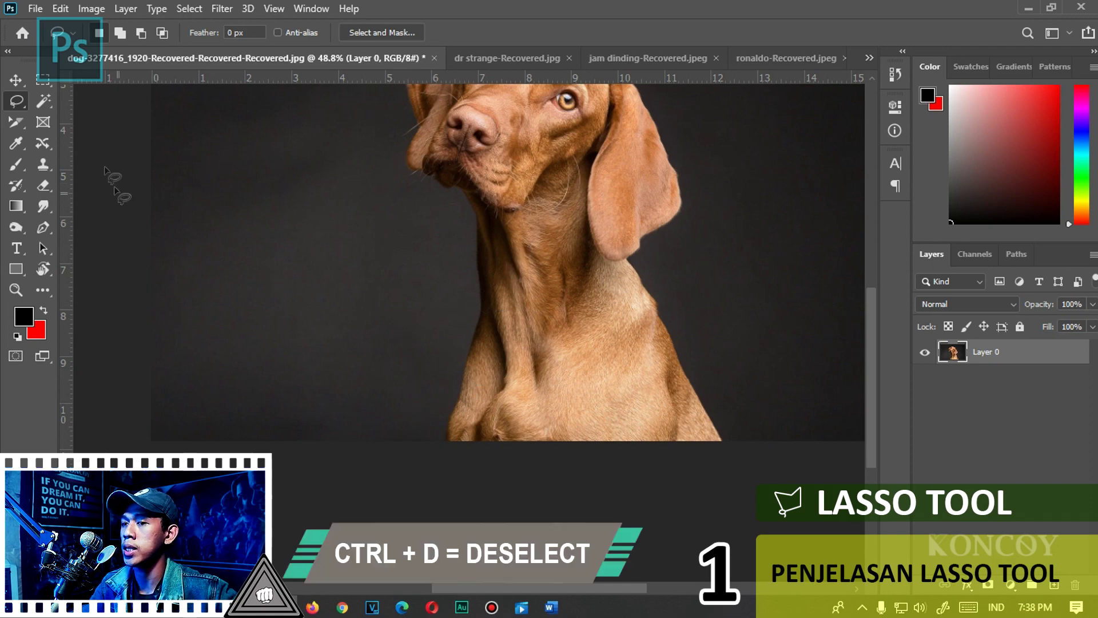
right_click(16, 100)
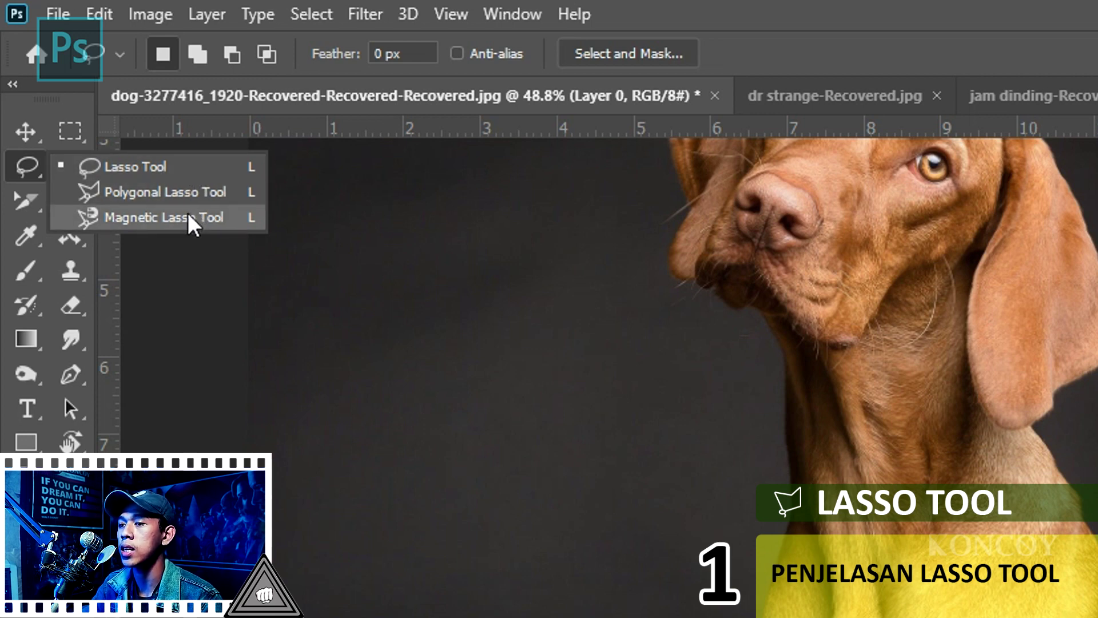
click(476, 506)
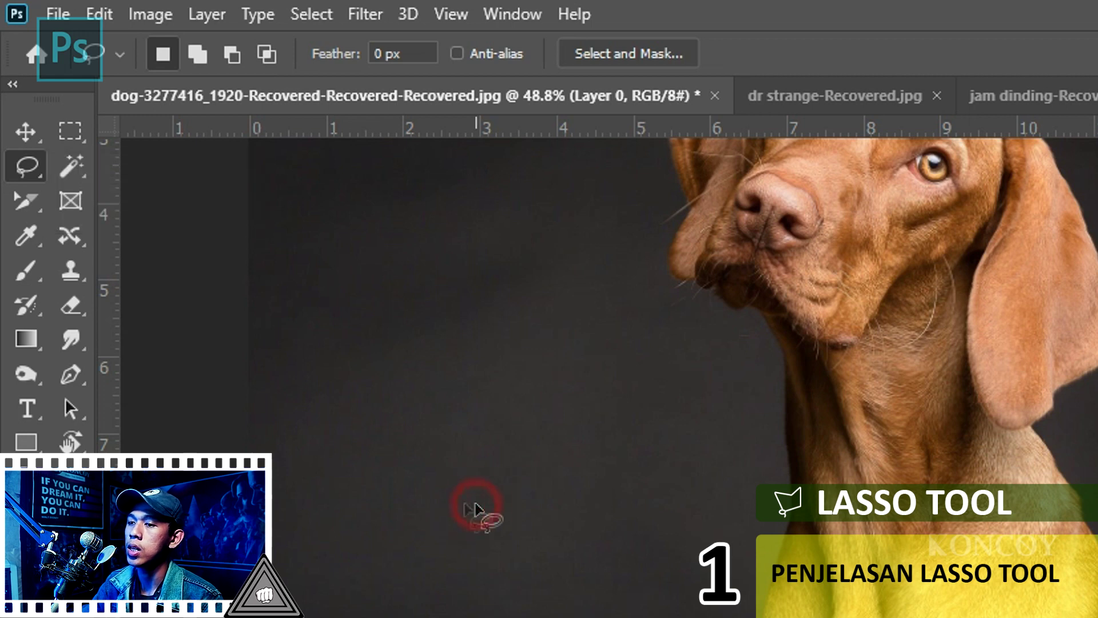
click(39, 163)
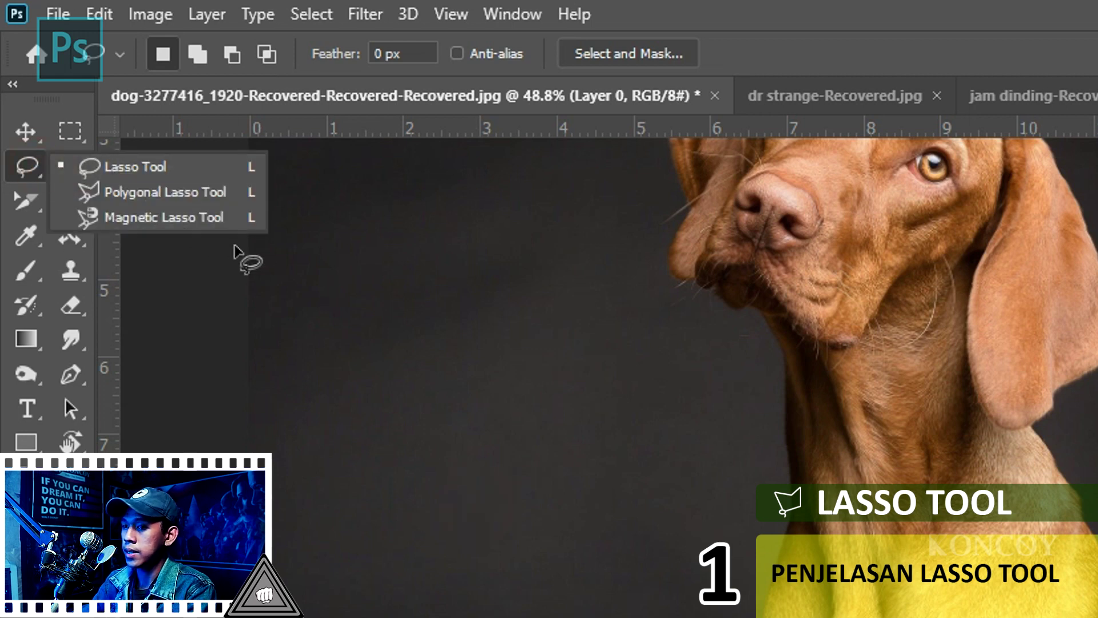
click(217, 269)
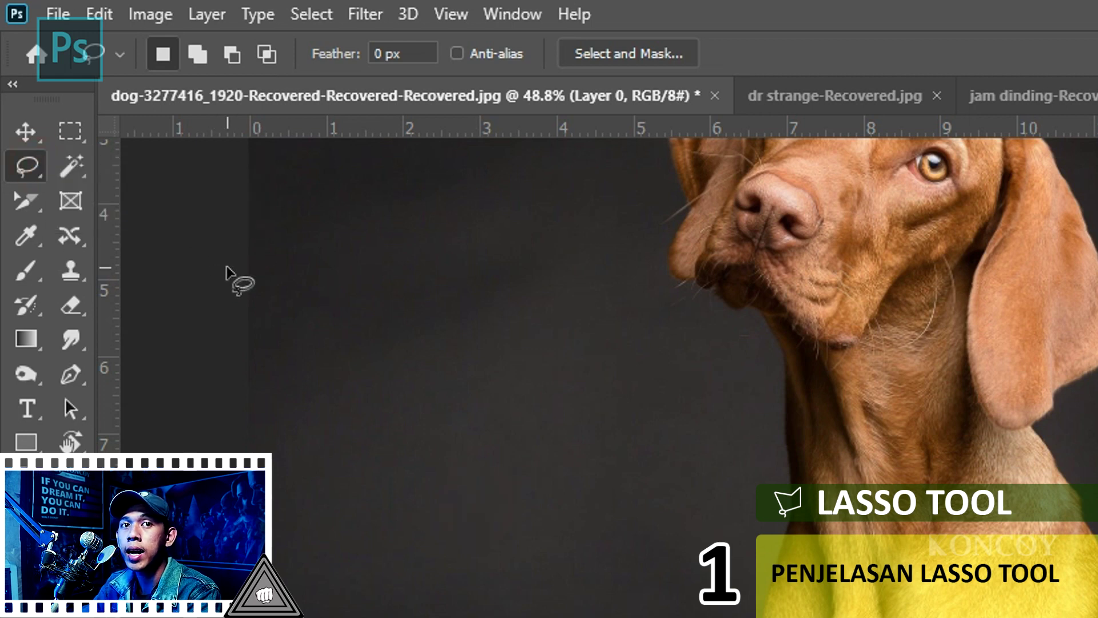
right_click(21, 163)
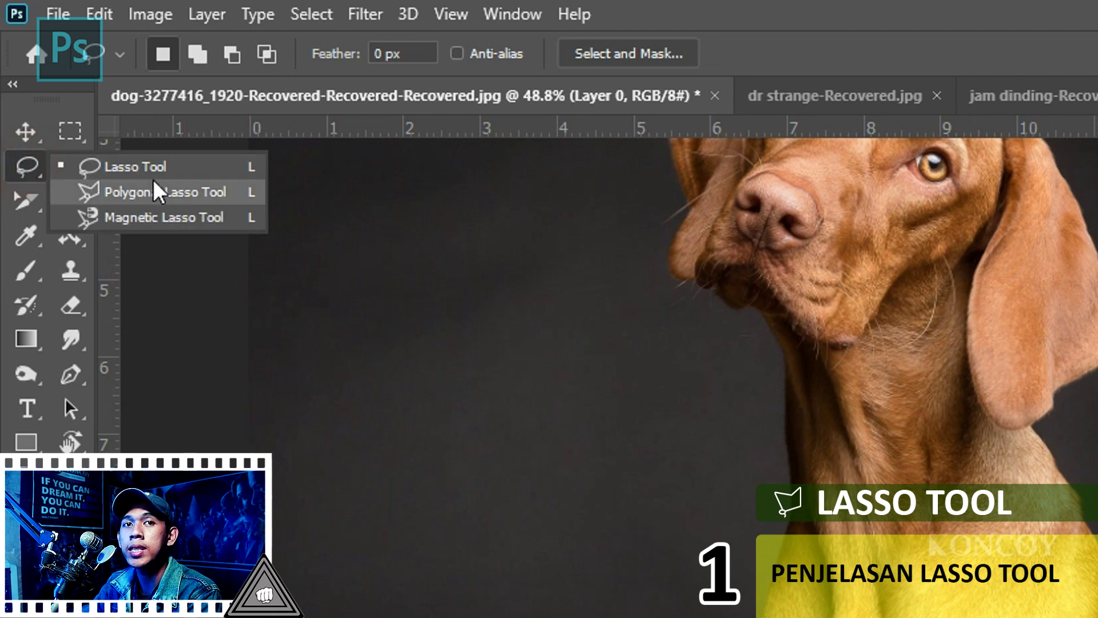
click(154, 168)
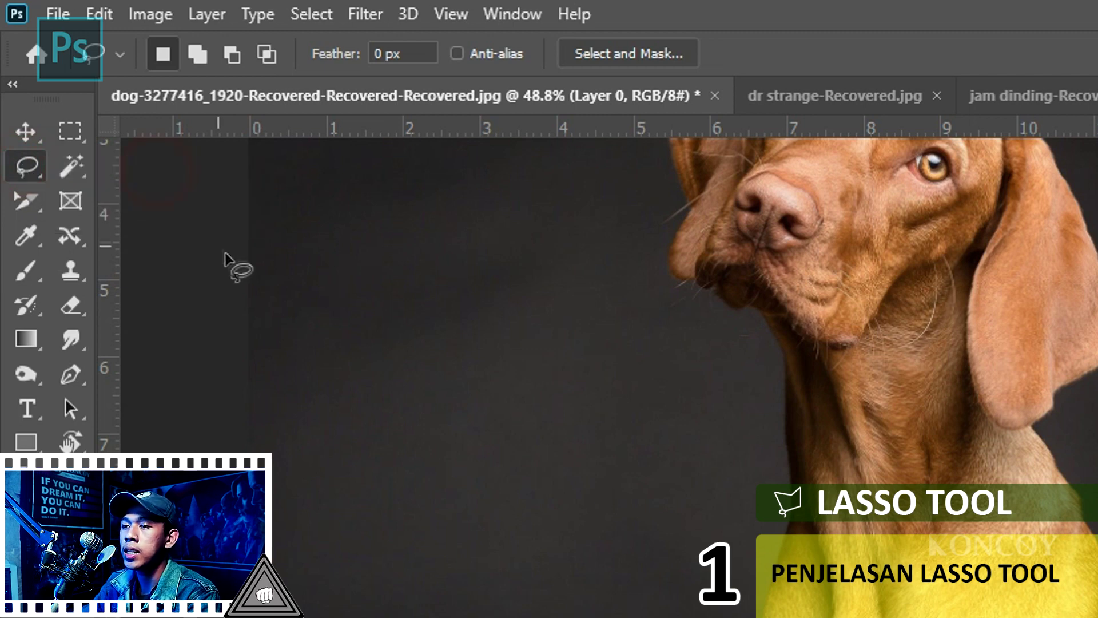
right_click(24, 166)
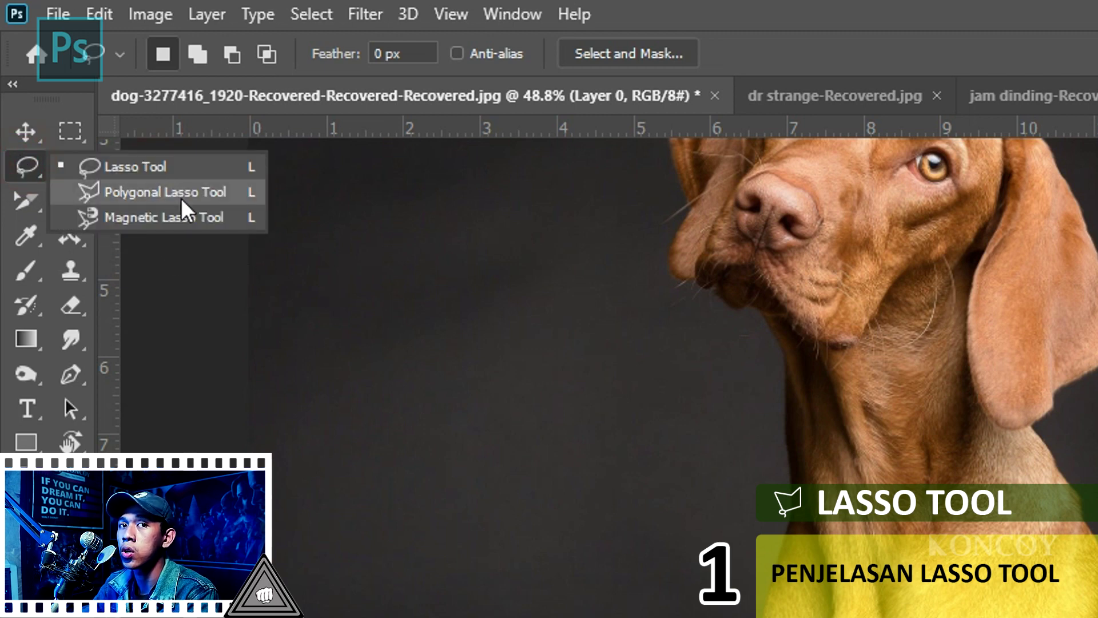
click(312, 309)
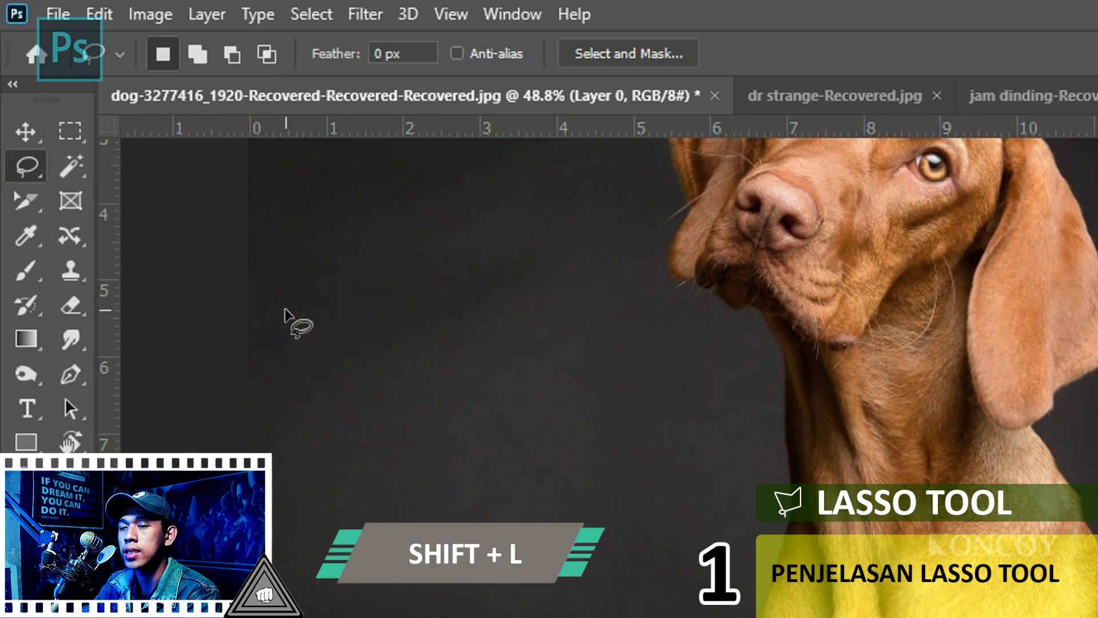
key(shift+l)
key(shift+l)
key(shift+l)
key(shift+l)
key(shift+l)
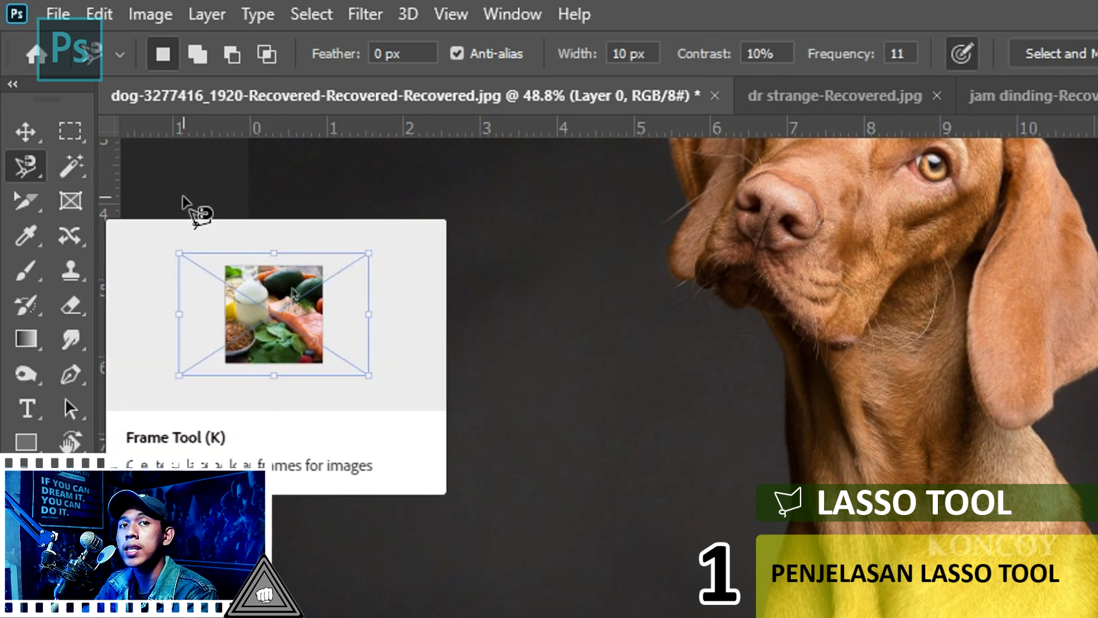
key(shift+l)
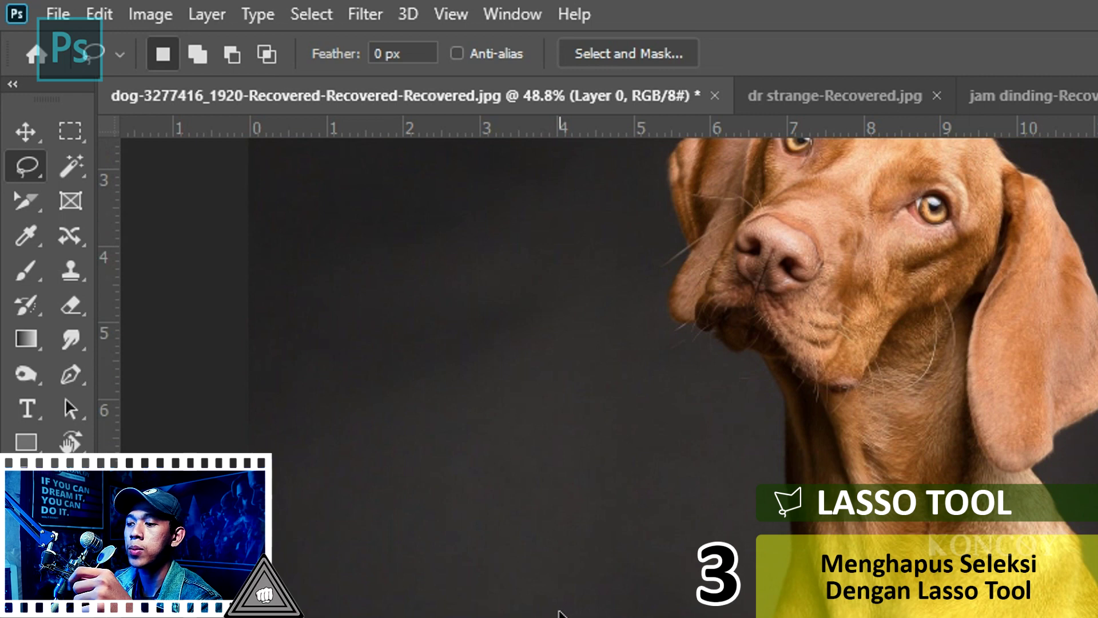
drag(559, 613, 688, 534)
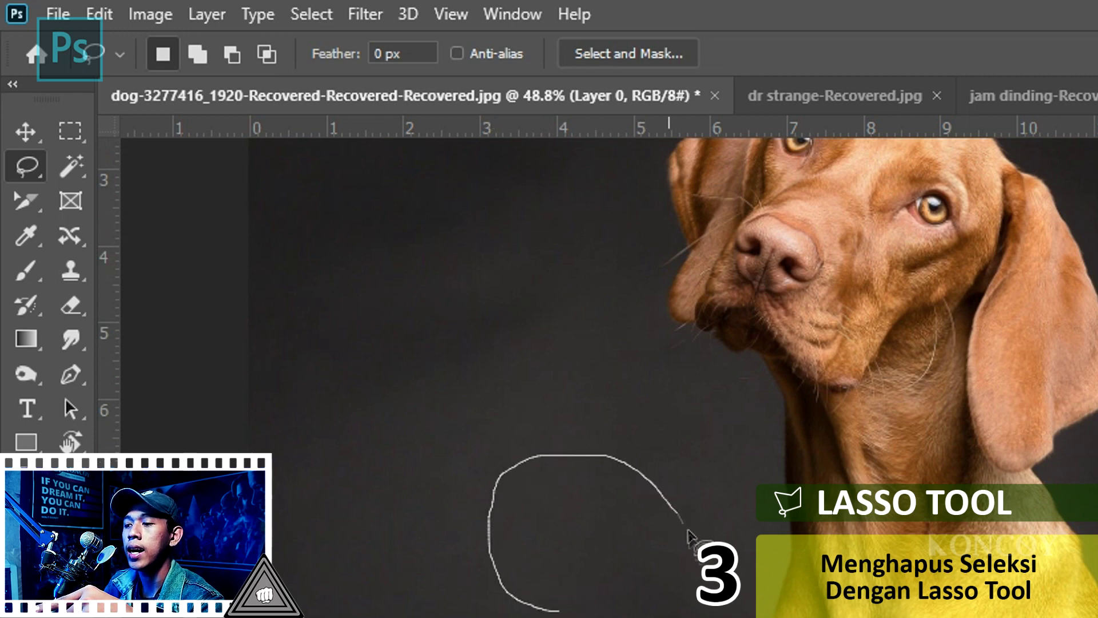
drag(629, 614, 599, 616)
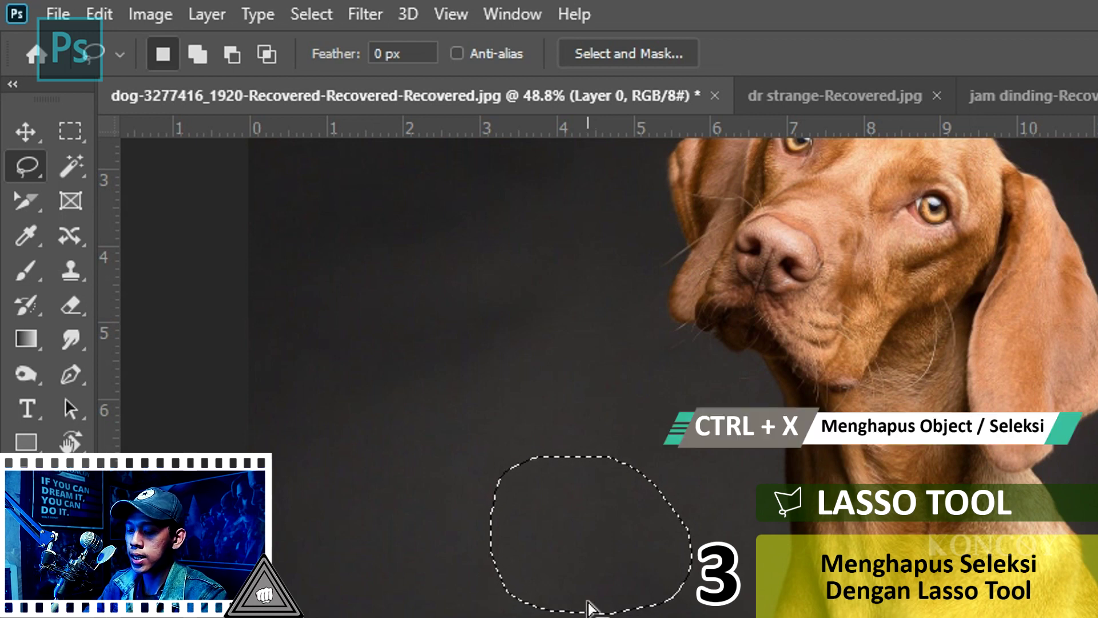
key(ctrl+x)
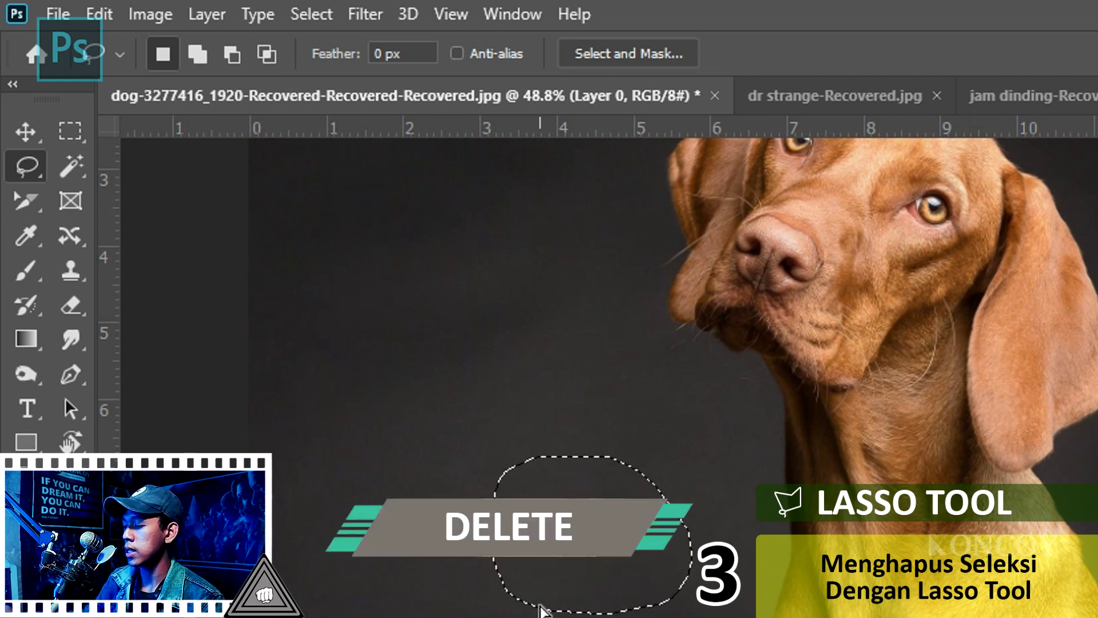
key(Delete)
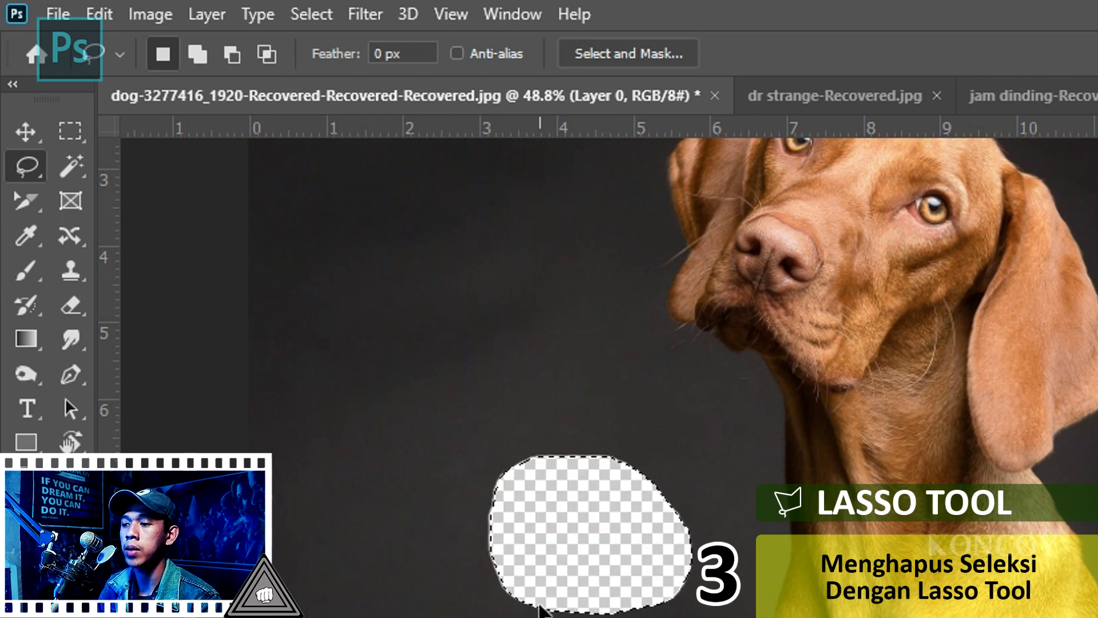
key(ctrl+x)
key(Return)
key(ctrl+z)
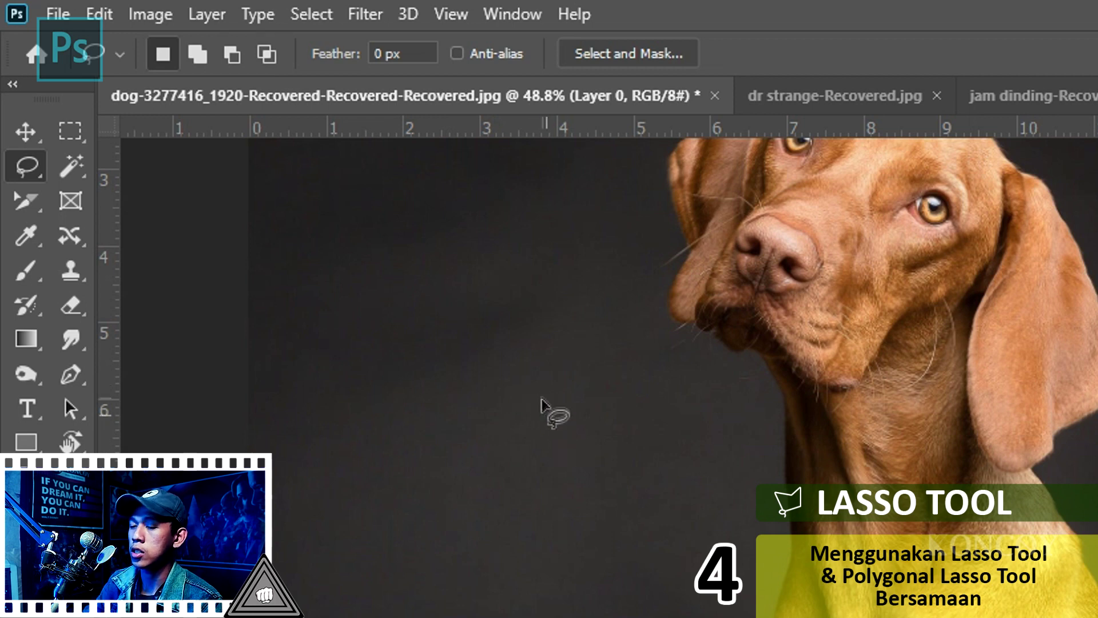
mouse_move(541, 386)
mouse_down()
mouse_move(643, 529)
mouse_move(461, 529)
mouse_up()
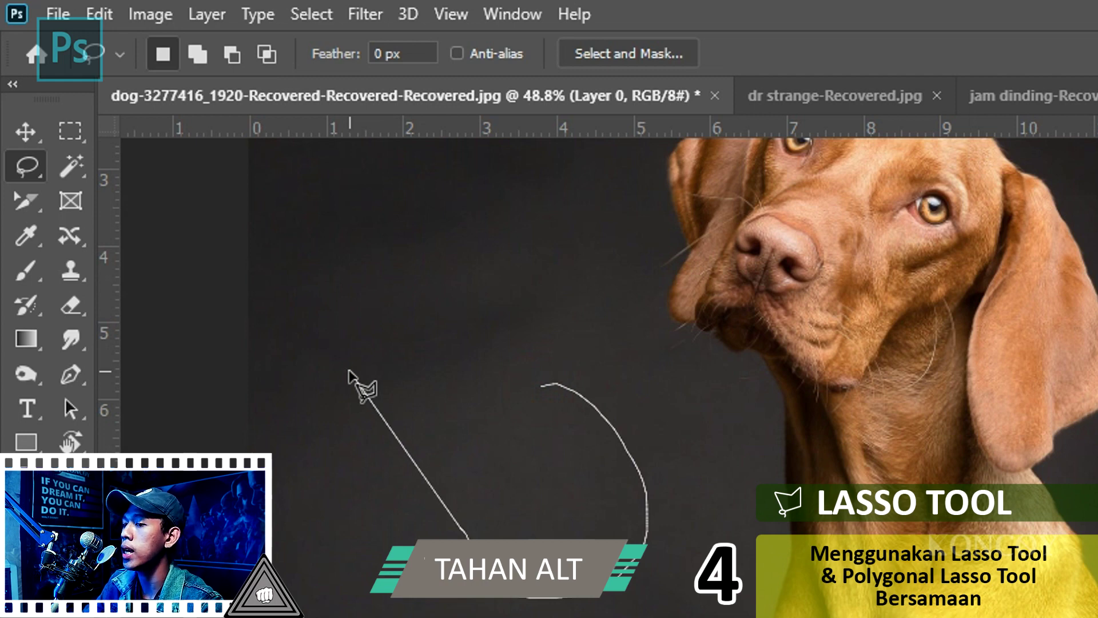
click(346, 327)
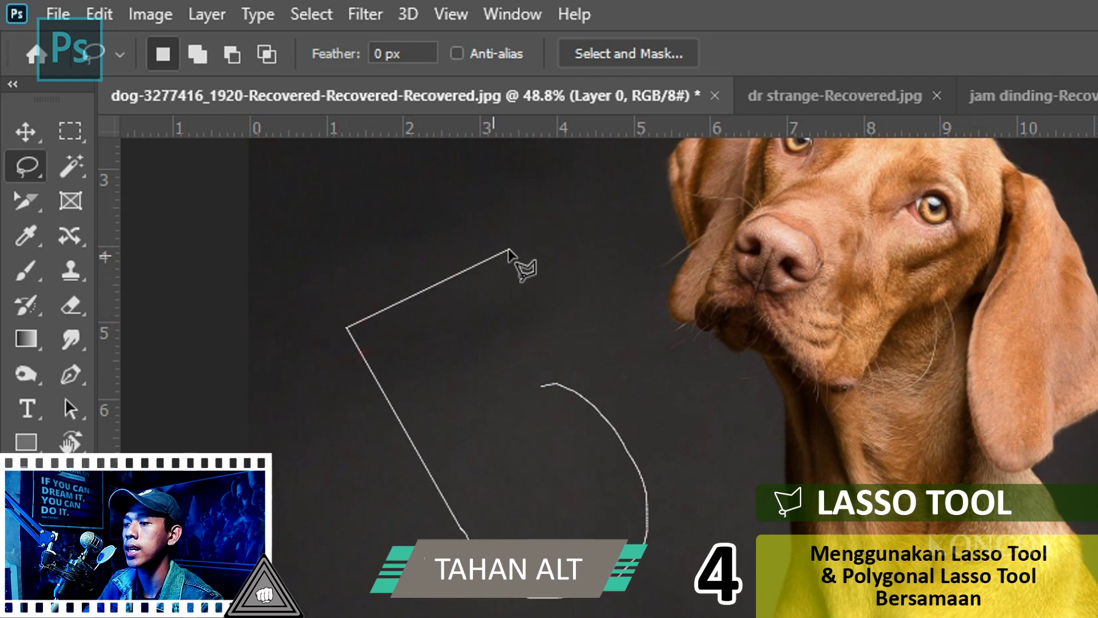
click(503, 253)
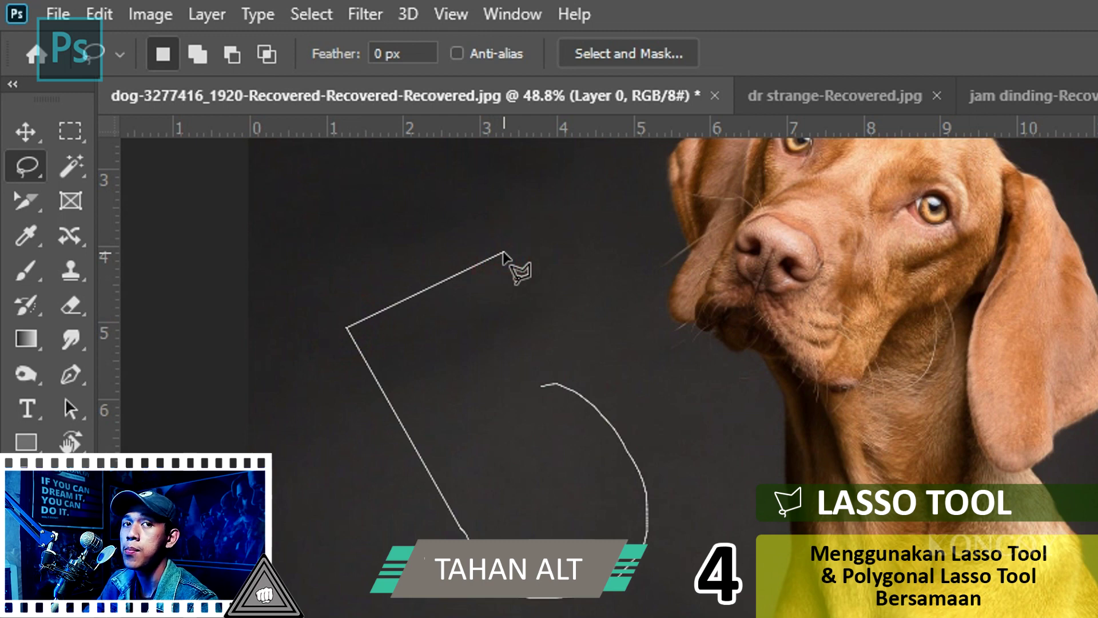
click(562, 350)
click(515, 372)
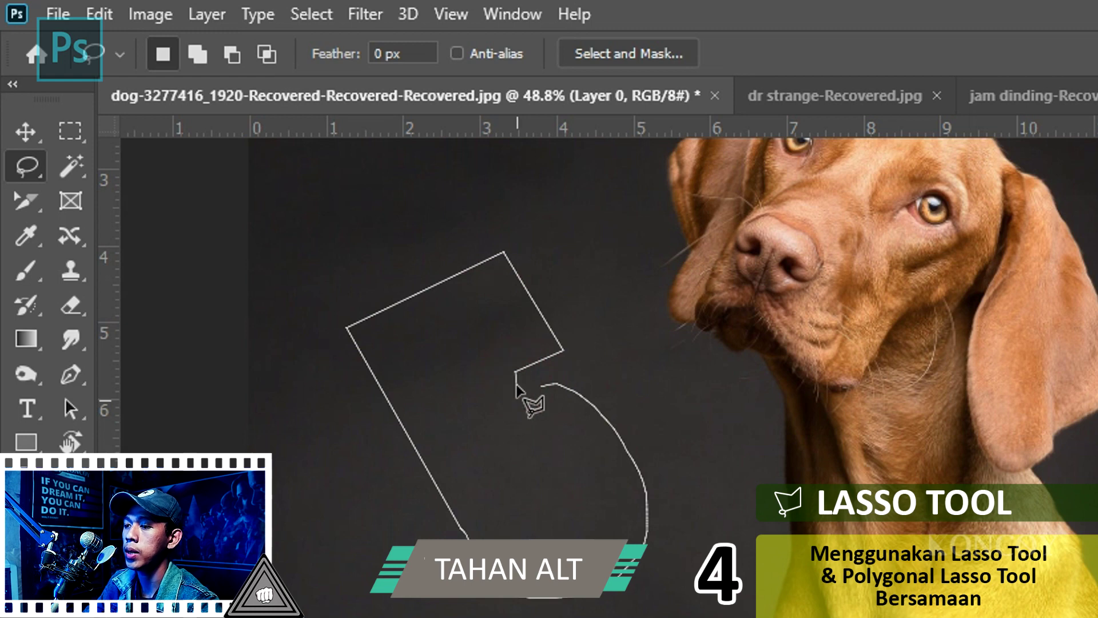
click(516, 389)
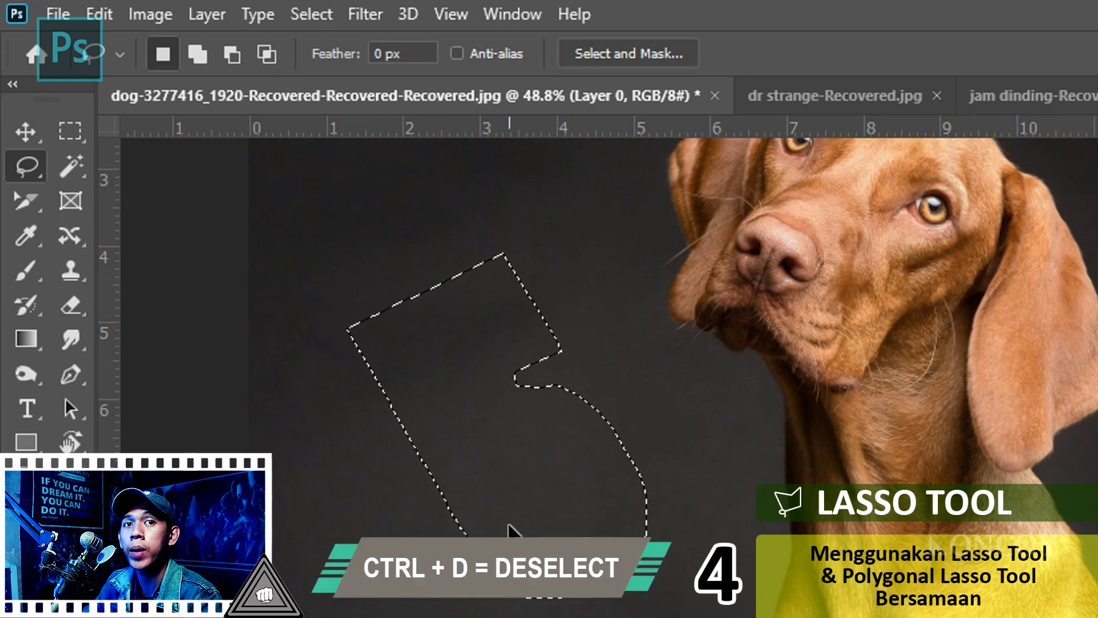
key(ctrl+d)
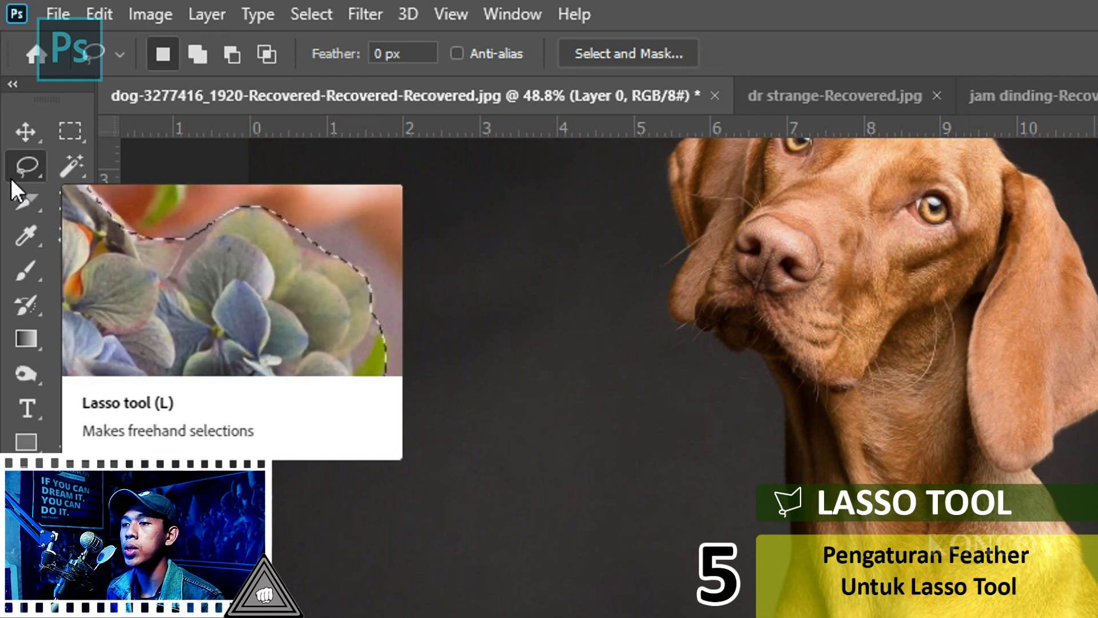
Step: Lasso a background patch left of the dog and copy it to a new layer
double_click(382, 54)
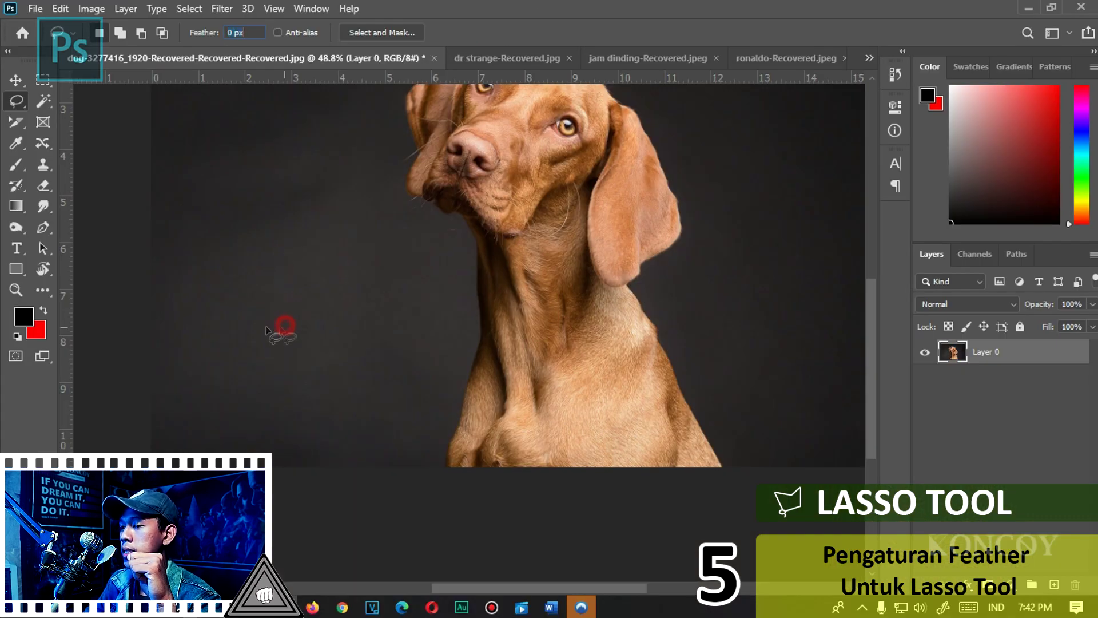
drag(284, 326, 302, 329)
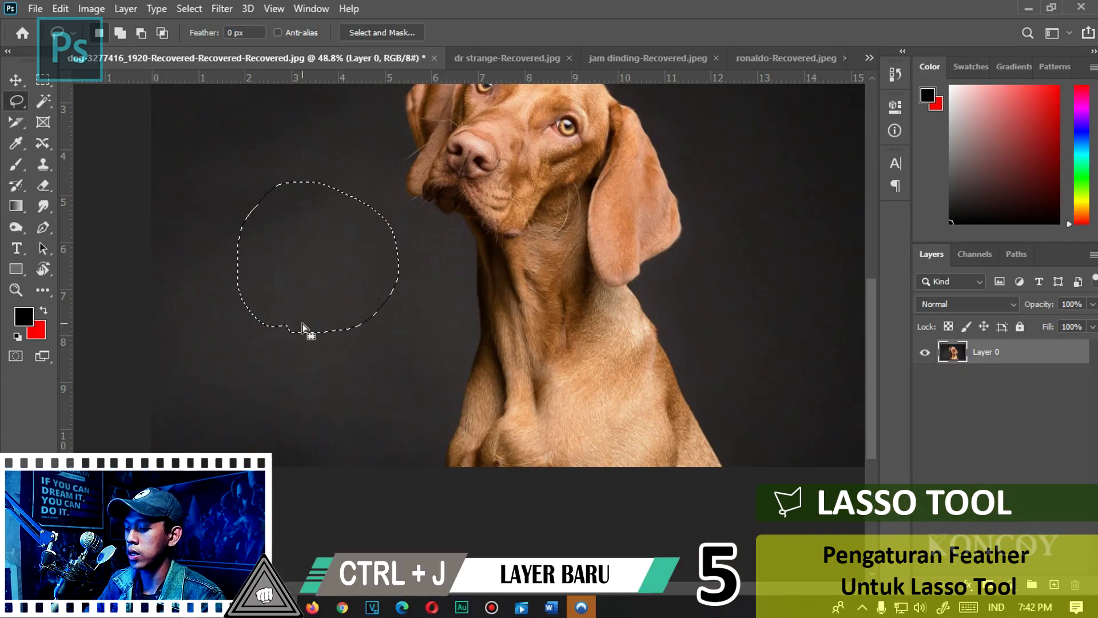
key(ctrl+j)
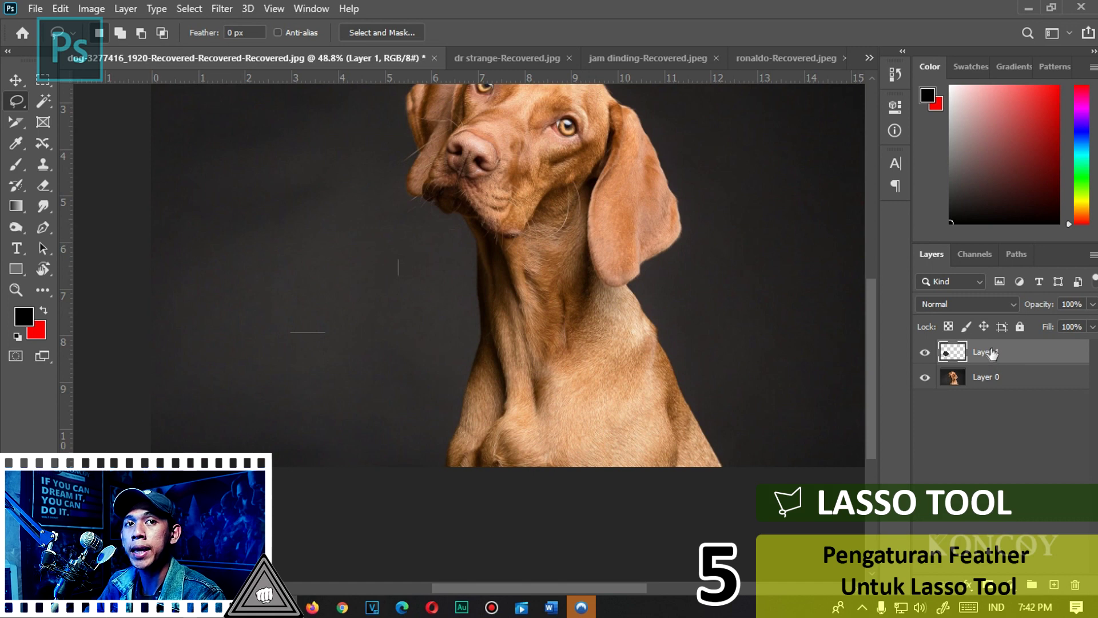
Step: With 5 px feather, copy the dog's left chest to Layer 2 and hide Layer 0
click(1030, 387)
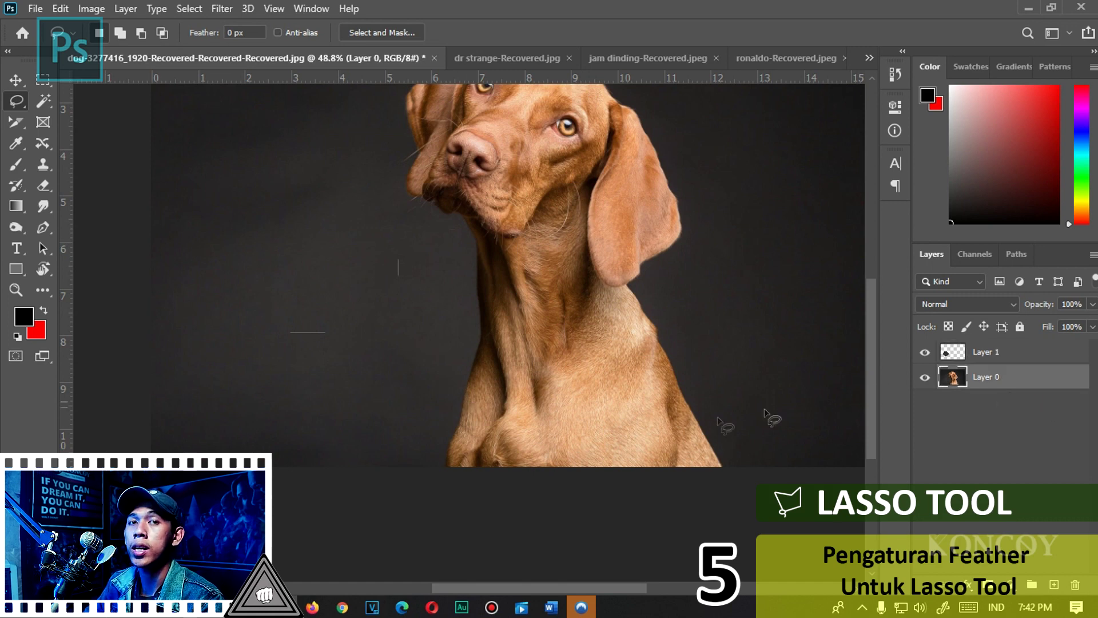
double_click(229, 32)
text(5)
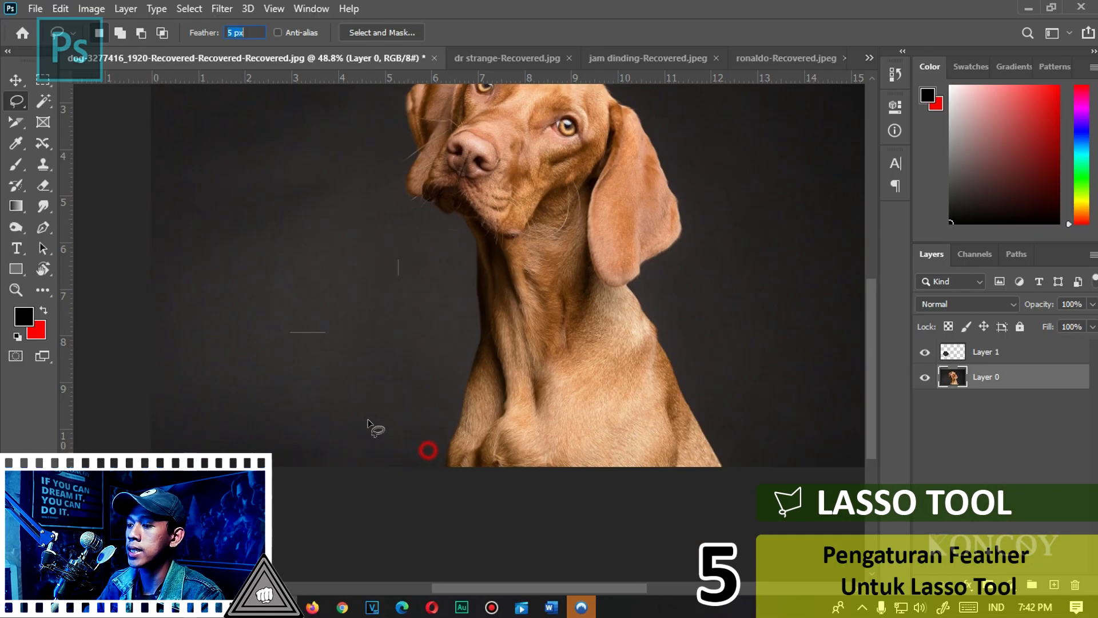
drag(429, 448, 449, 433)
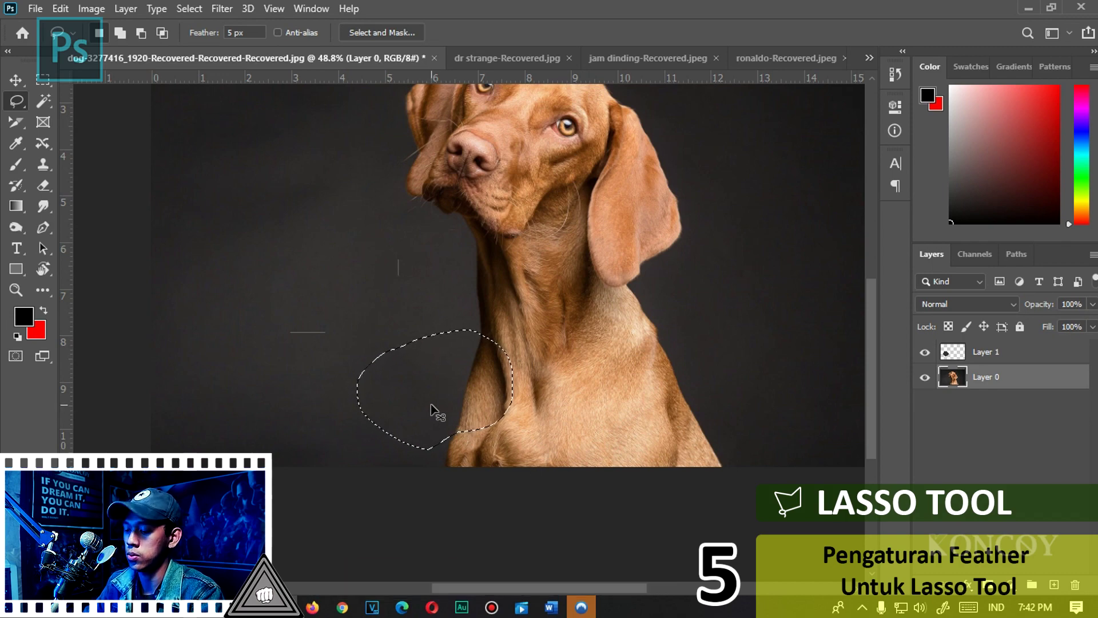
key(ctrl+j)
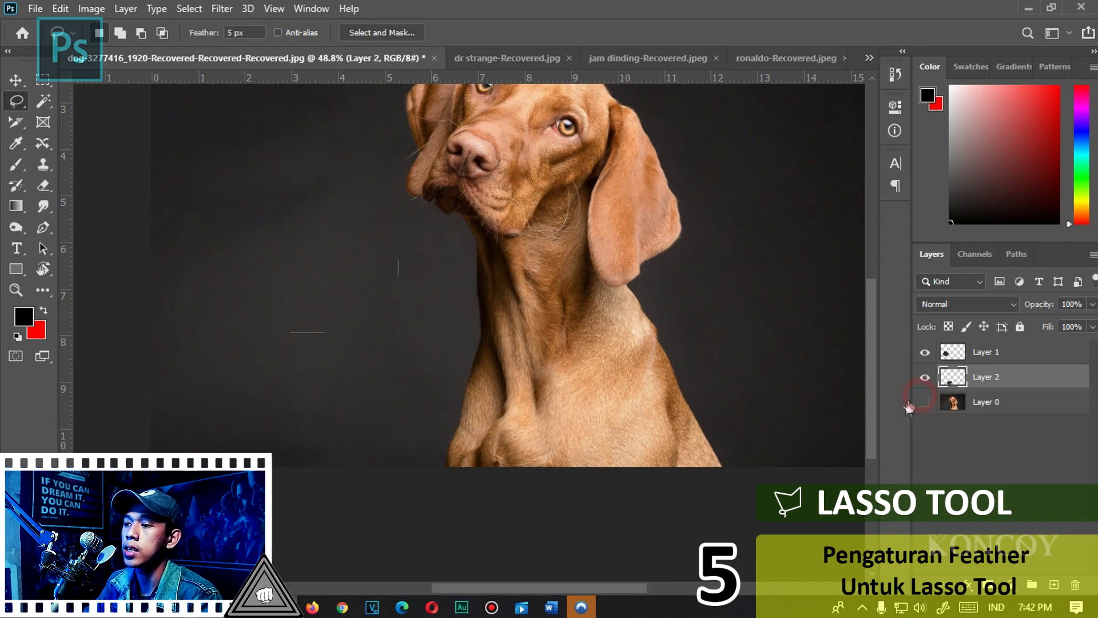
click(921, 400)
scroll(428, 366, up, 3)
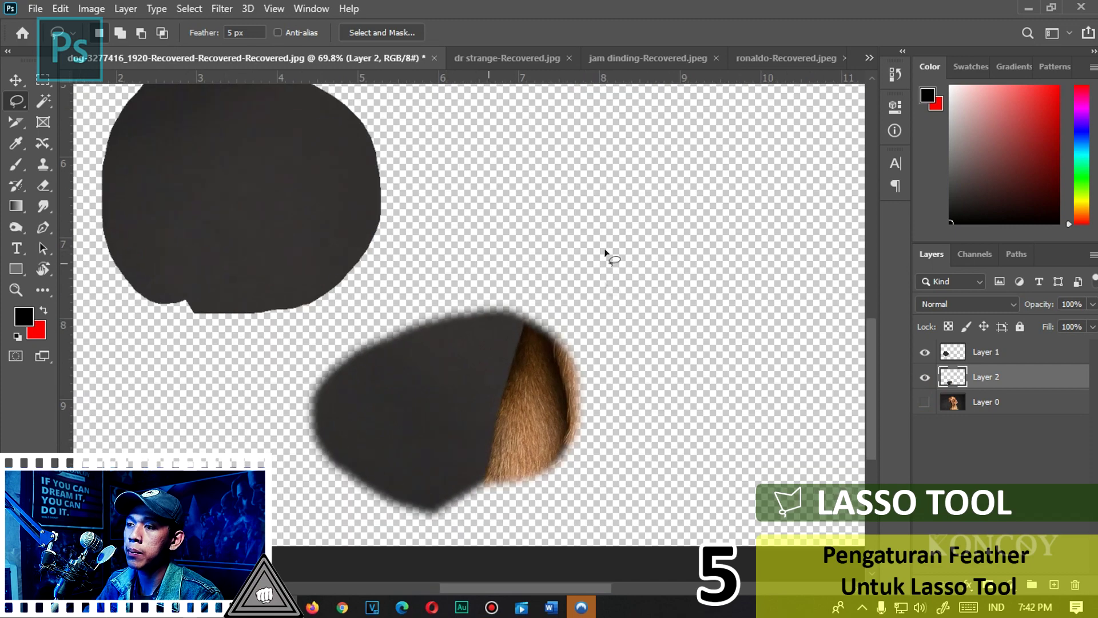
Step: Zoom in and out to compare the feathered and hard-edged patch edges
scroll(361, 315, down, 1)
scroll(263, 235, up, 2)
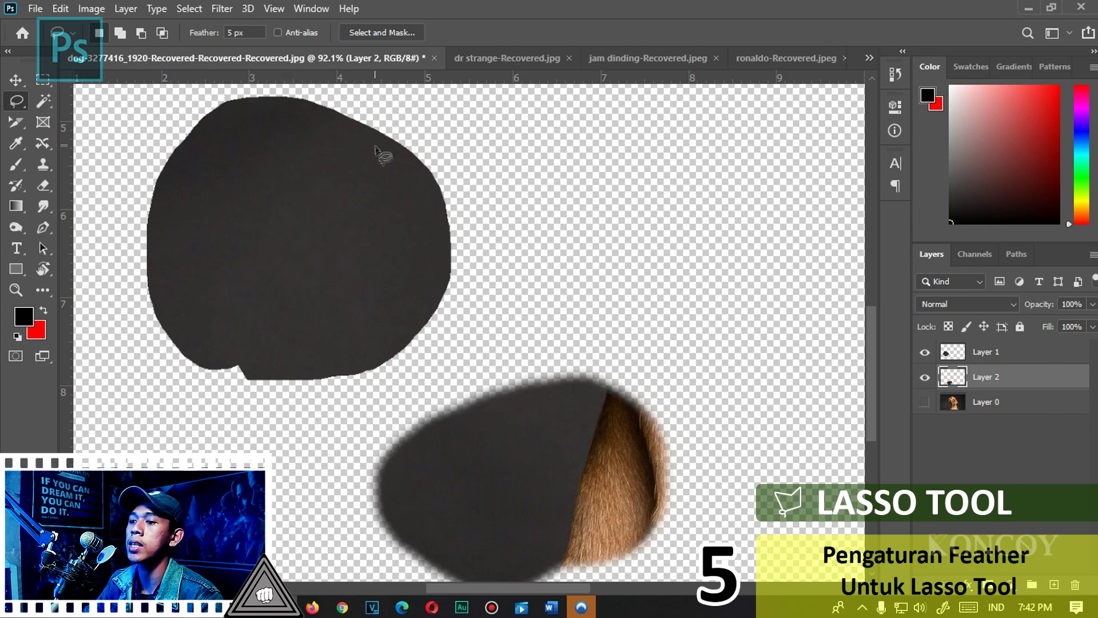
scroll(380, 135, up, 2)
scroll(385, 167, up, 2)
scroll(382, 184, up, 1)
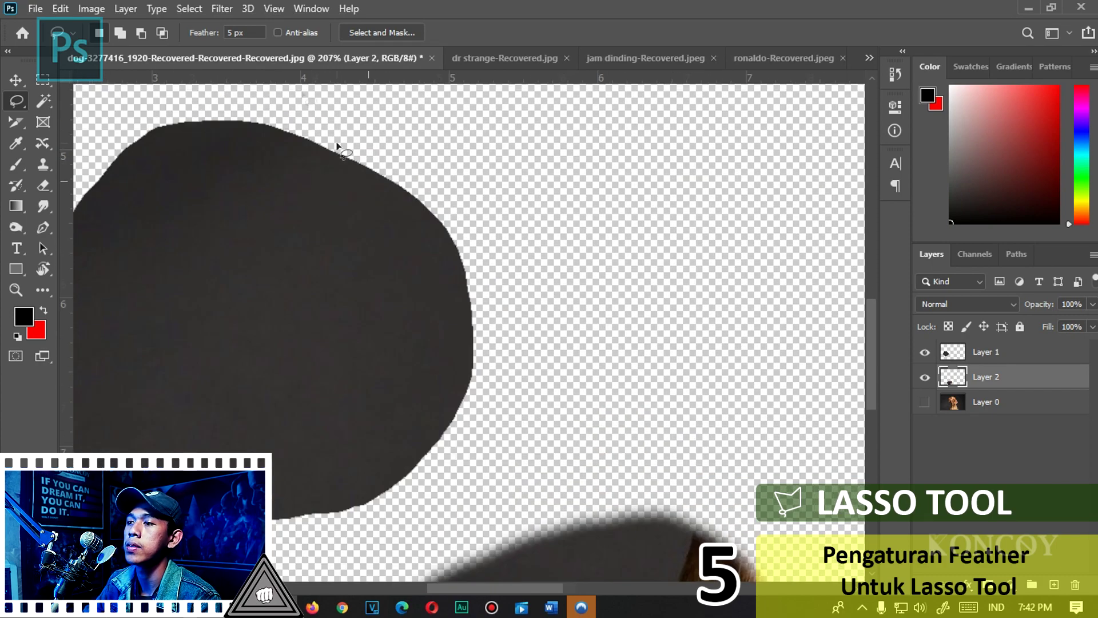
scroll(372, 250, down, 3)
scroll(286, 457, down, 2)
scroll(291, 424, down, 2)
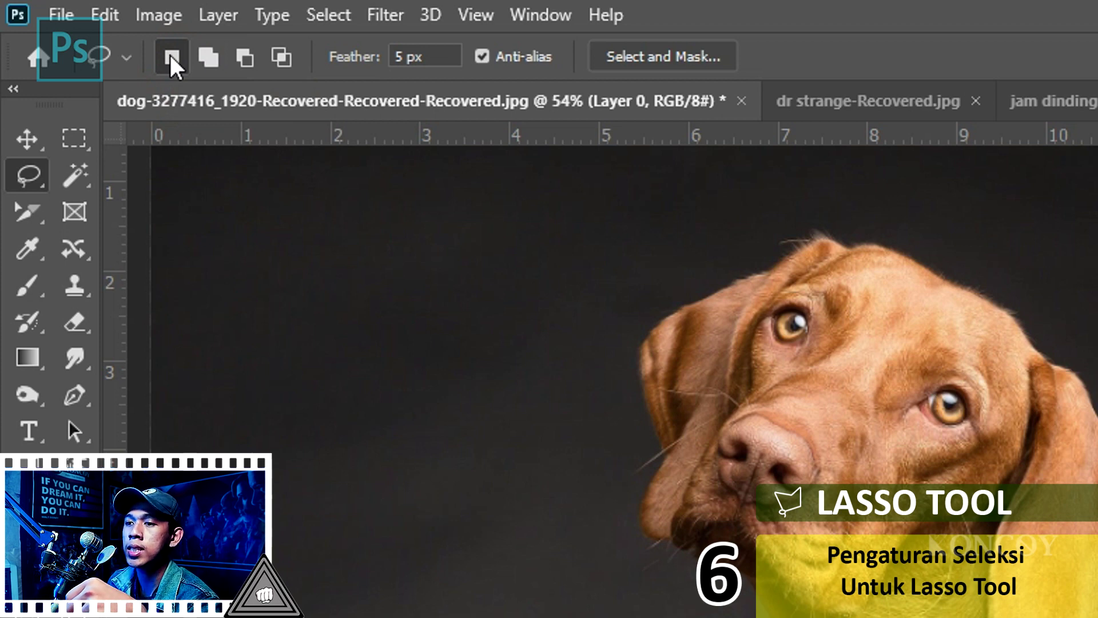
Step: Try the Polygonal Lasso and Magnetic Lasso variants from the lasso list
right_click(30, 177)
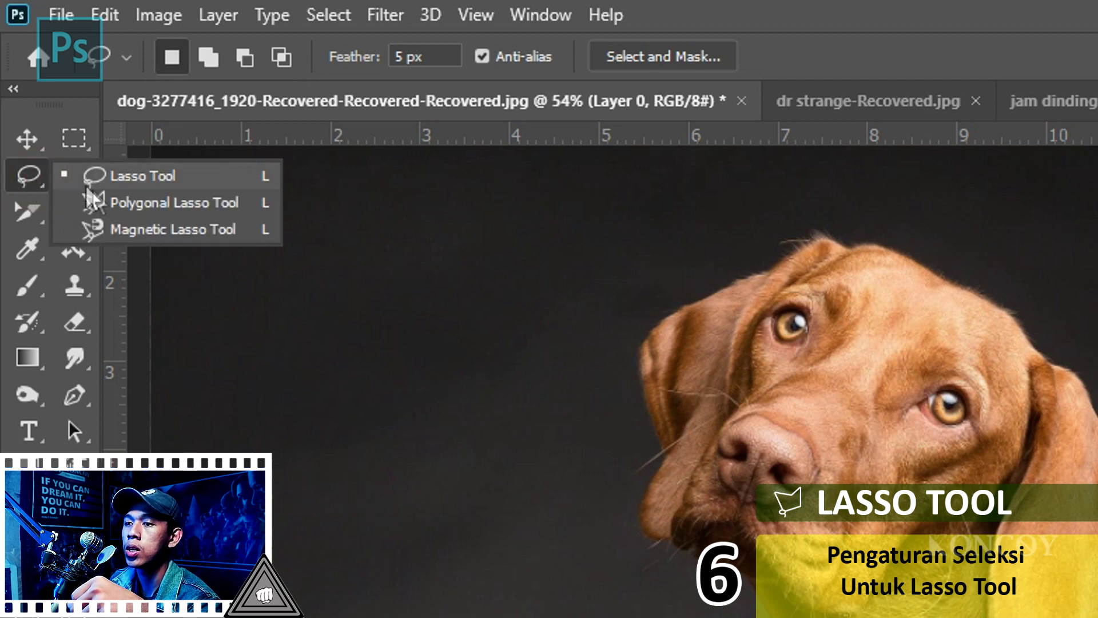
click(114, 204)
right_click(35, 179)
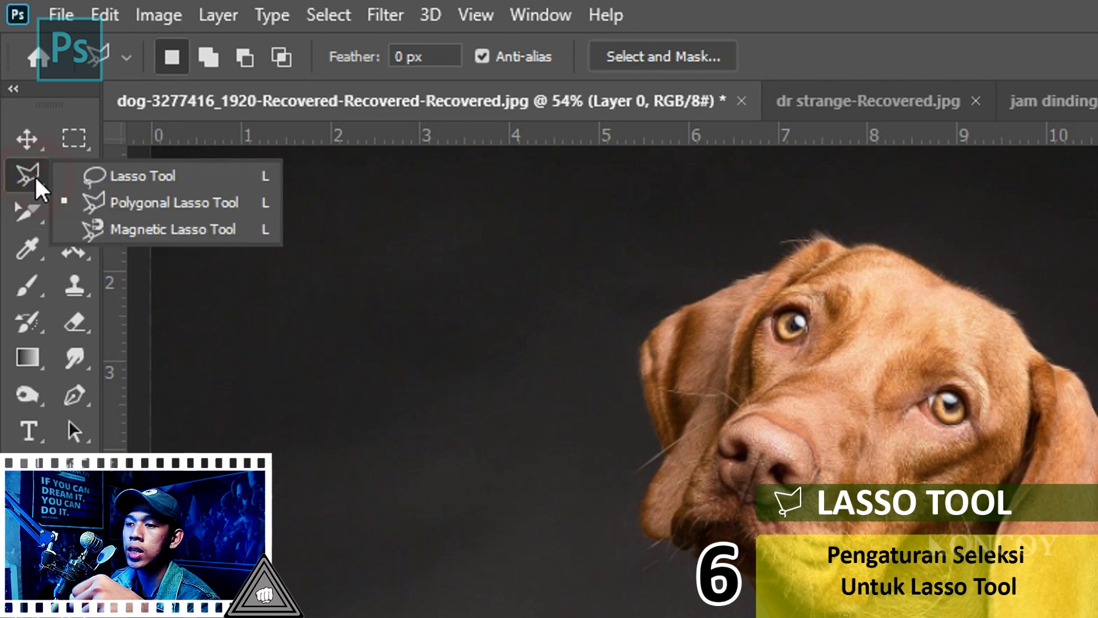
click(155, 230)
right_click(21, 172)
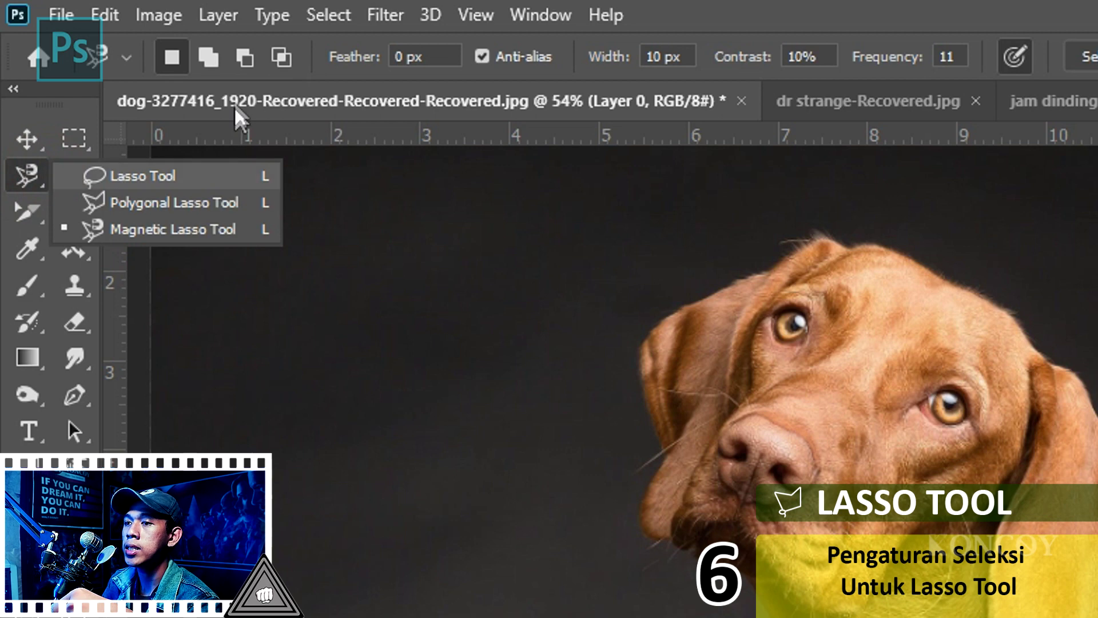
click(169, 57)
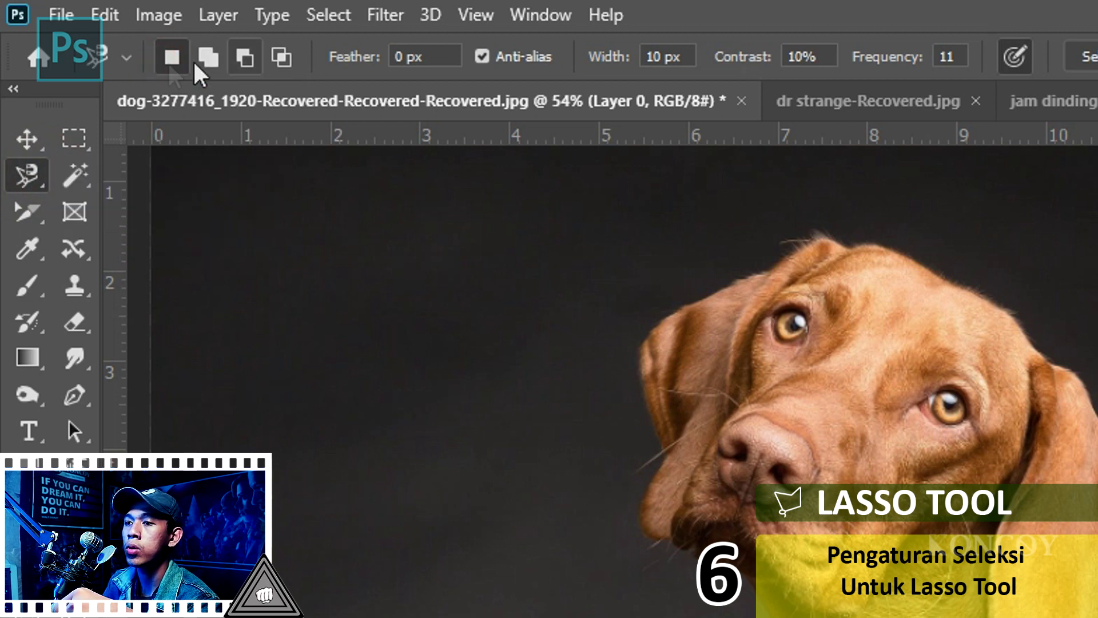
Step: Return to the freehand Lasso Tool with Add to selection mode
right_click(26, 174)
click(123, 177)
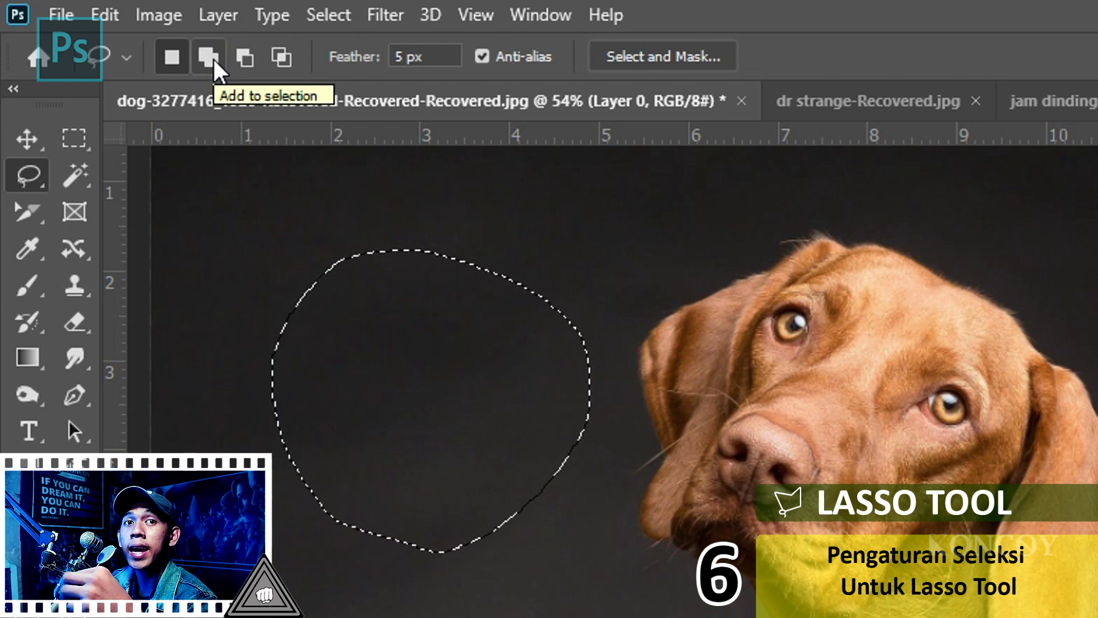
click(215, 62)
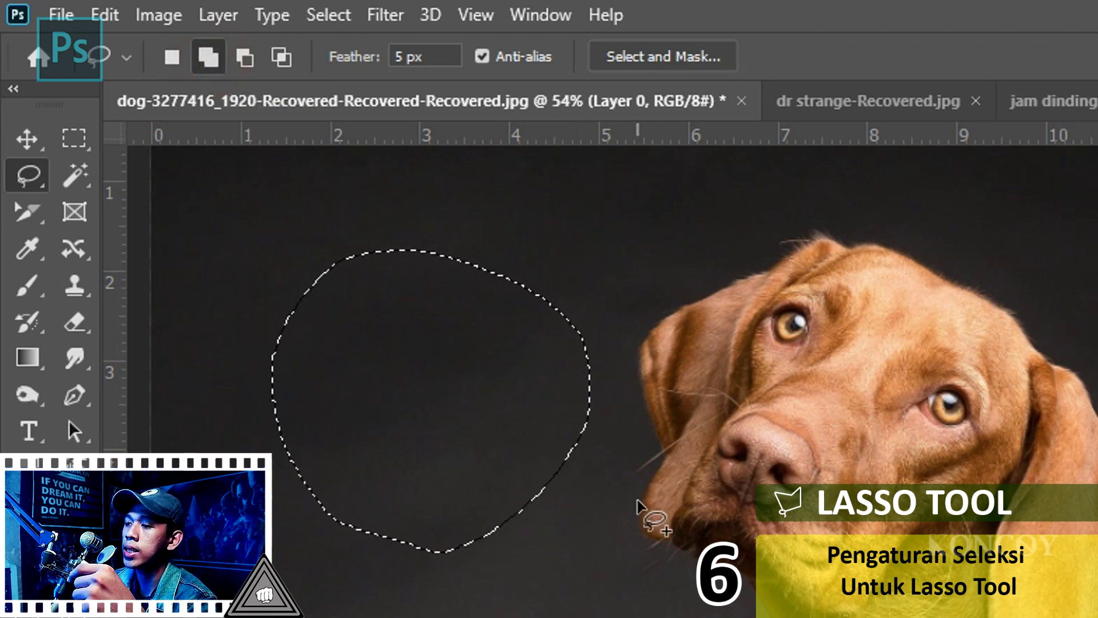
Step: Add then undo a lobe, and draw a New selection around the dog's head
drag(638, 502, 629, 509)
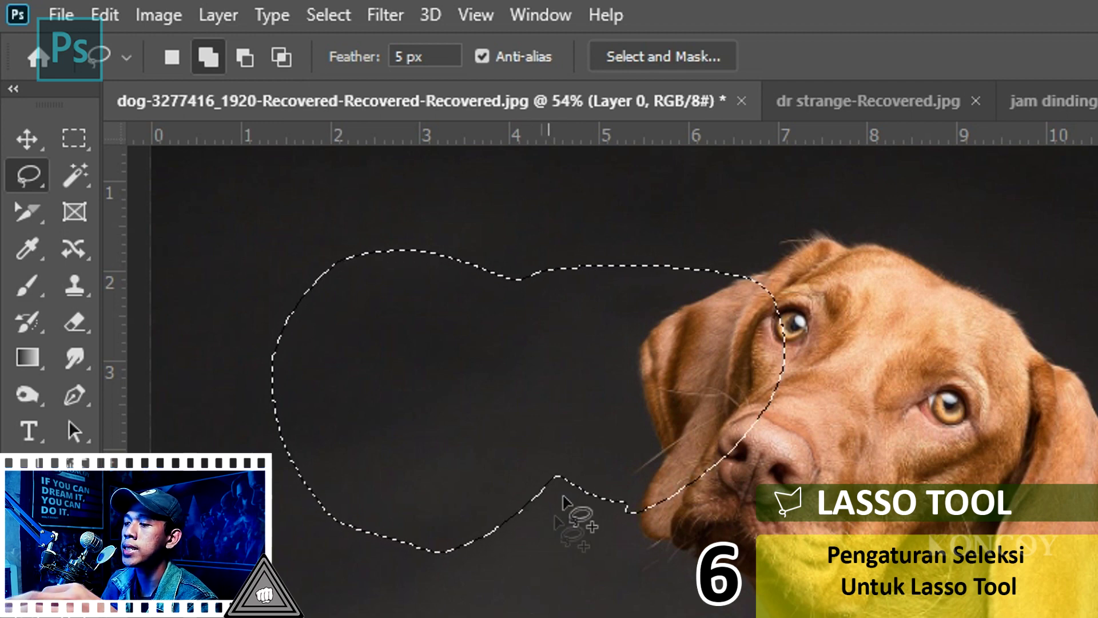
key(ctrl+z)
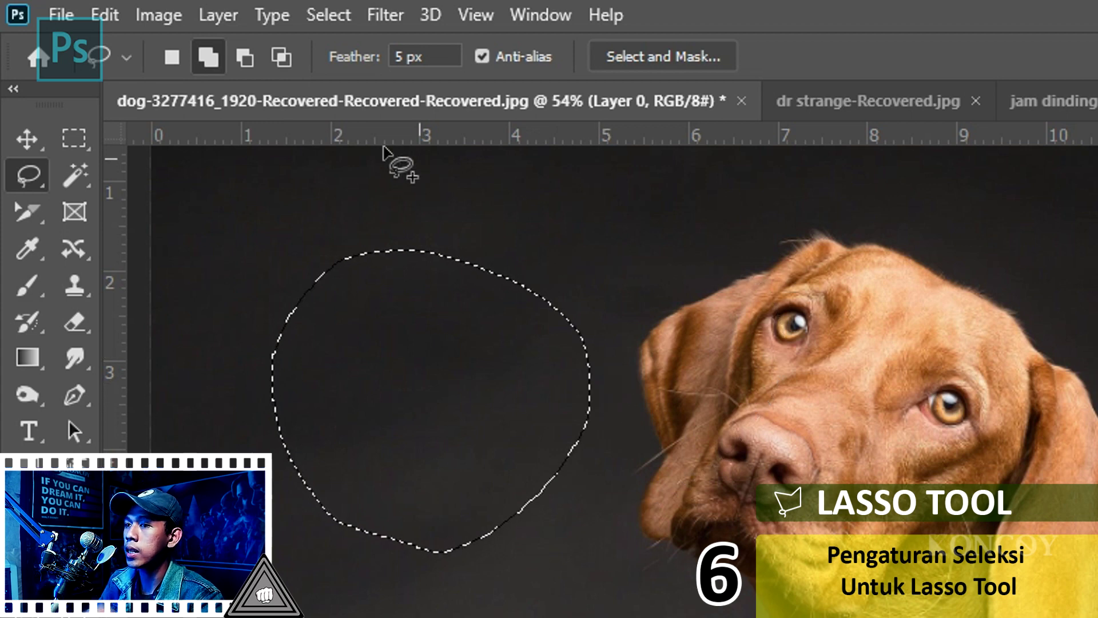
click(171, 58)
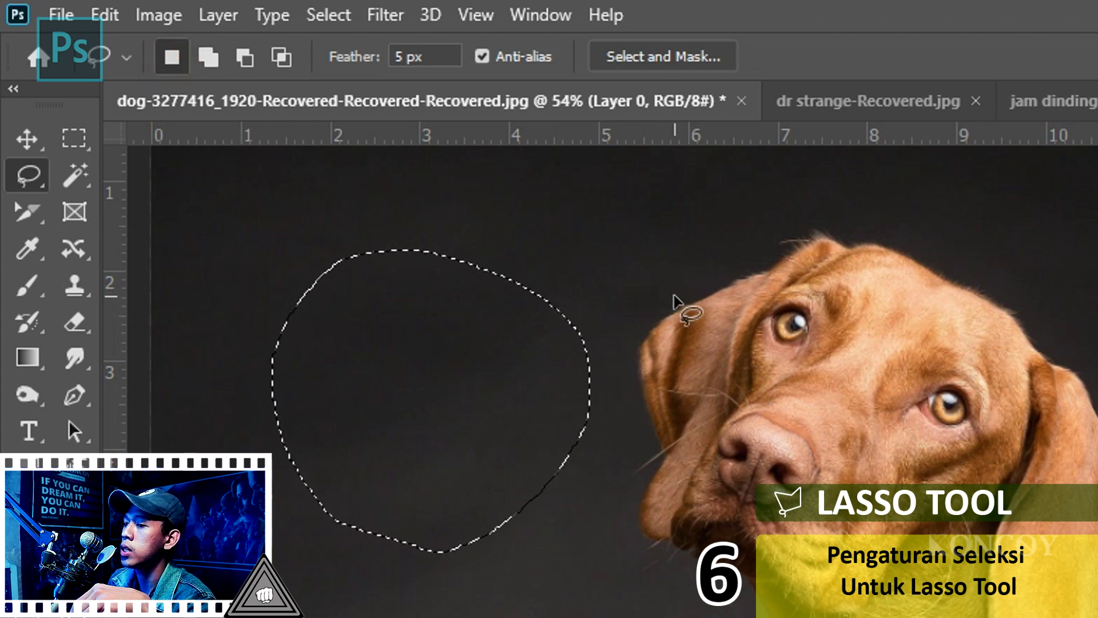
mouse_move(686, 551)
mouse_down()
mouse_move(772, 606)
mouse_move(743, 592)
mouse_up()
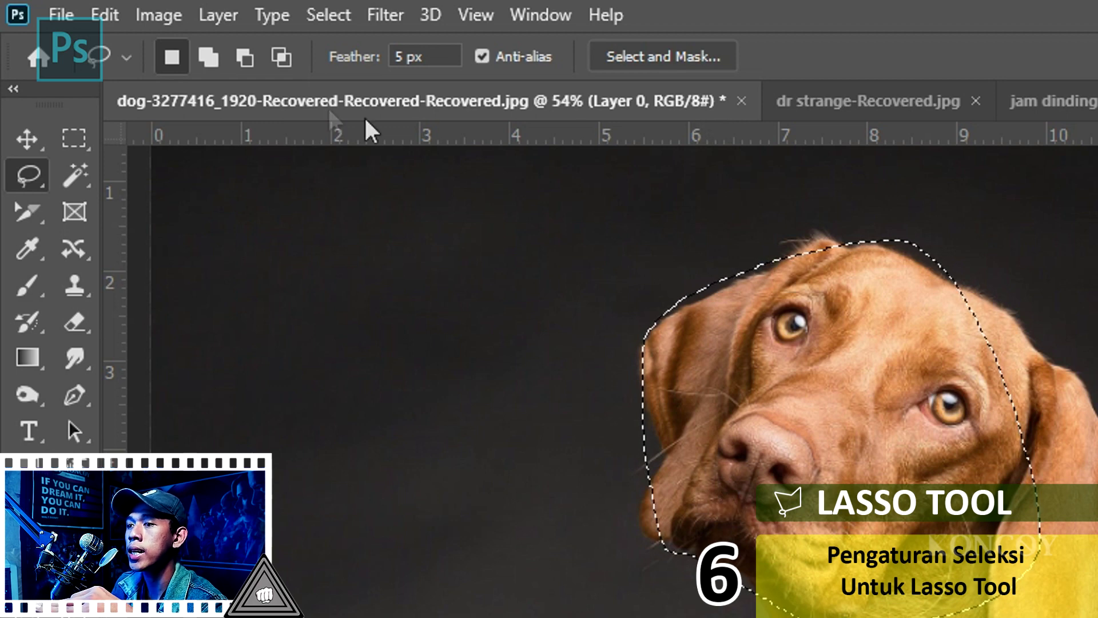
Step: Use Subtract from selection to trim the top of the dog's head away
click(245, 72)
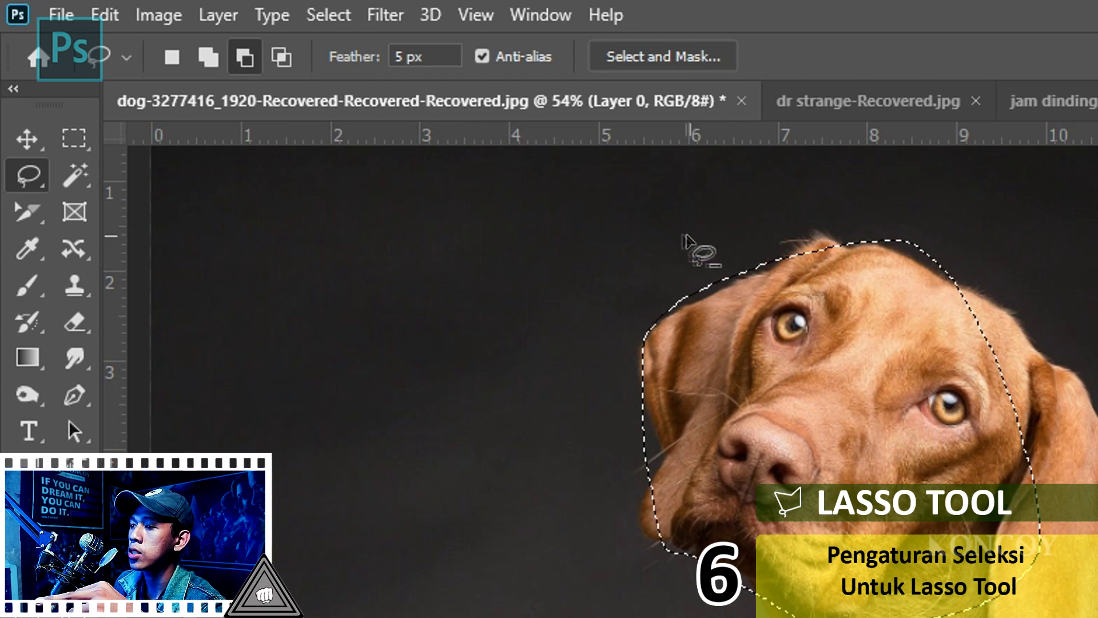
mouse_move(683, 236)
mouse_down()
mouse_move(749, 311)
mouse_move(1069, 314)
mouse_move(798, 189)
mouse_move(696, 209)
mouse_move(686, 227)
mouse_up()
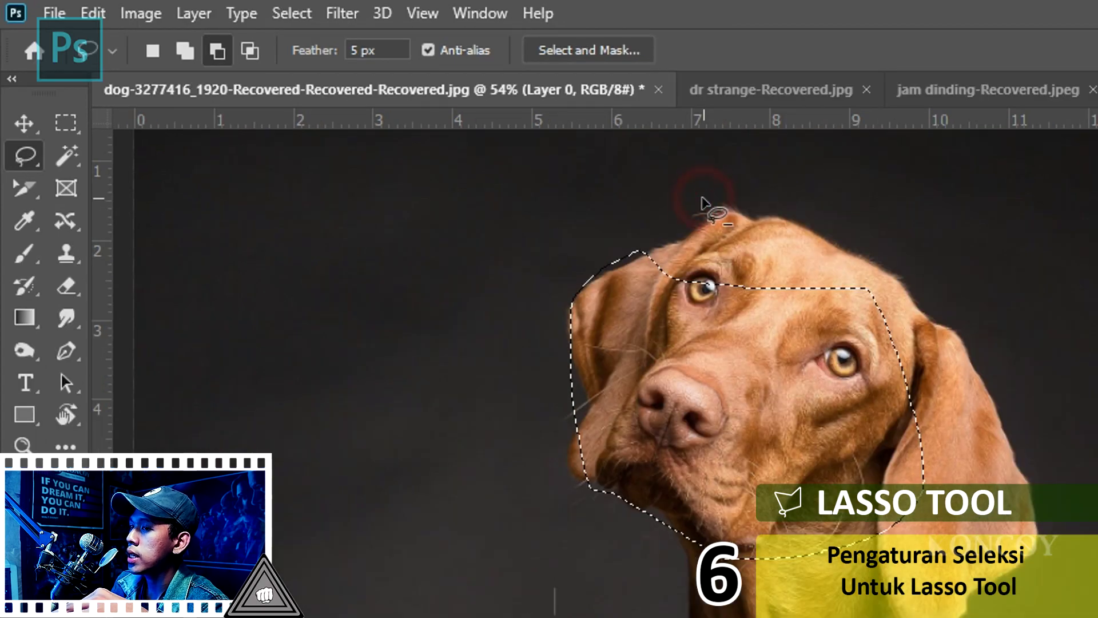
click(250, 50)
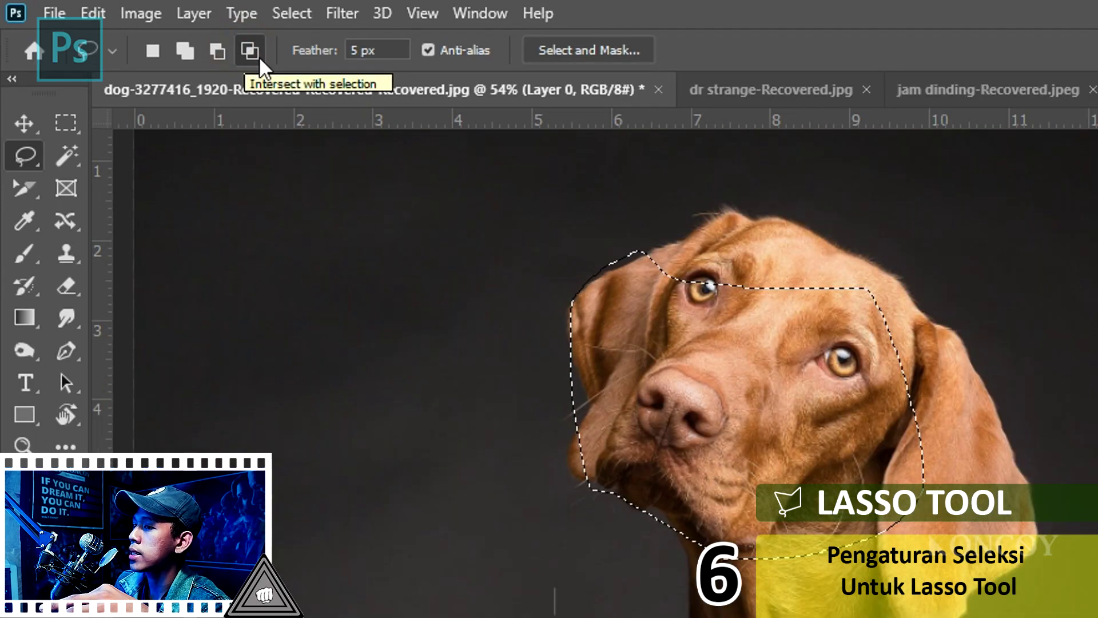
Step: Intersect the selection with a lasso around the dog's face, then deselect
drag(703, 209, 603, 489)
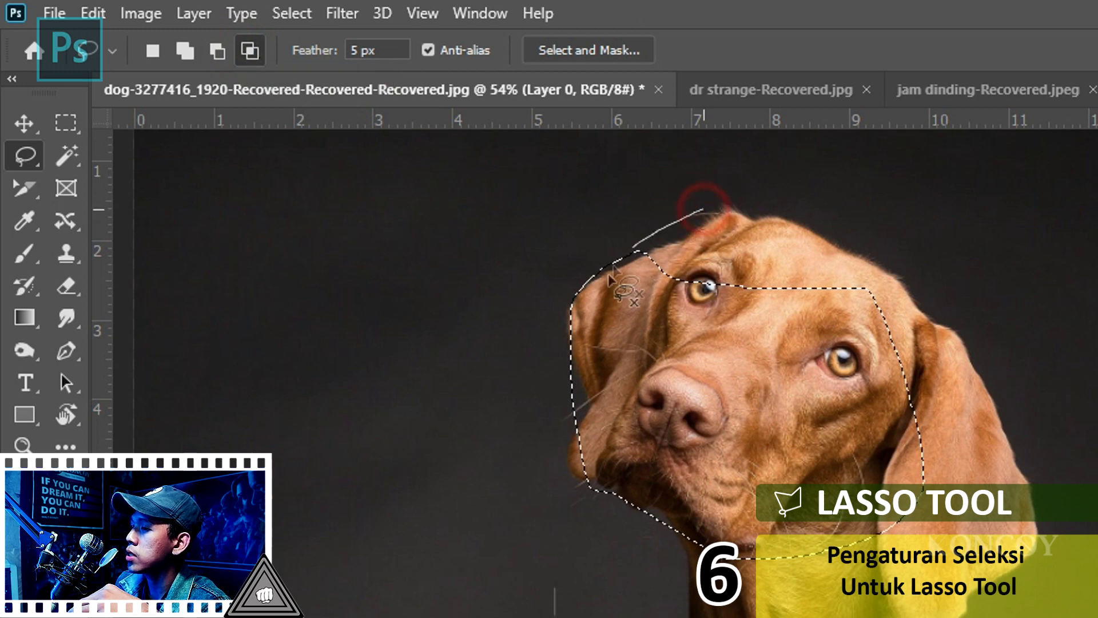
drag(616, 530, 743, 217)
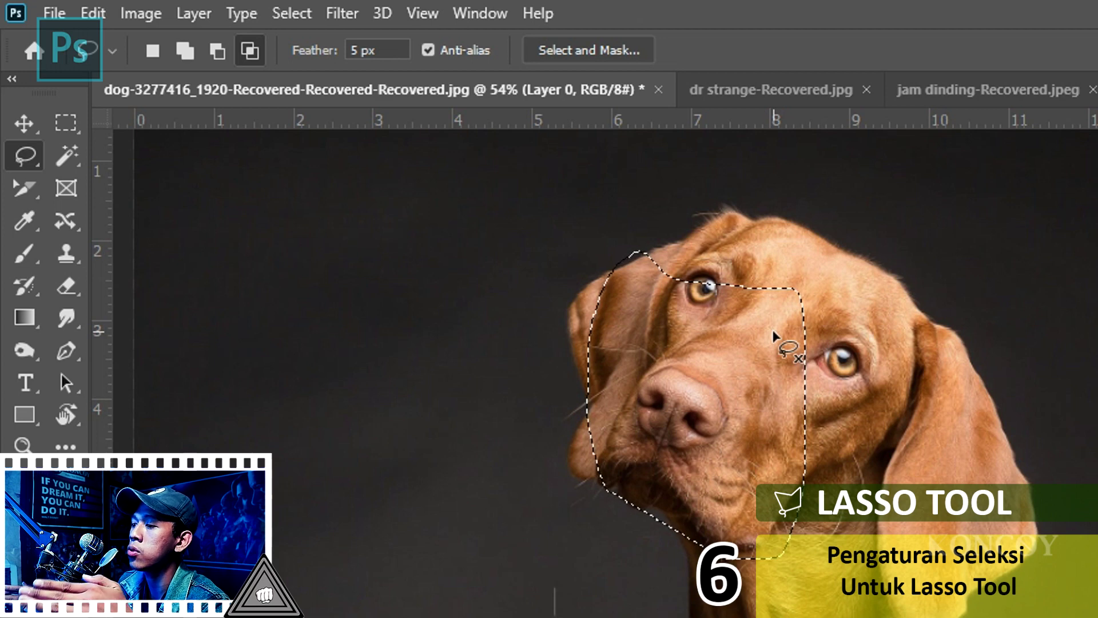
click(253, 51)
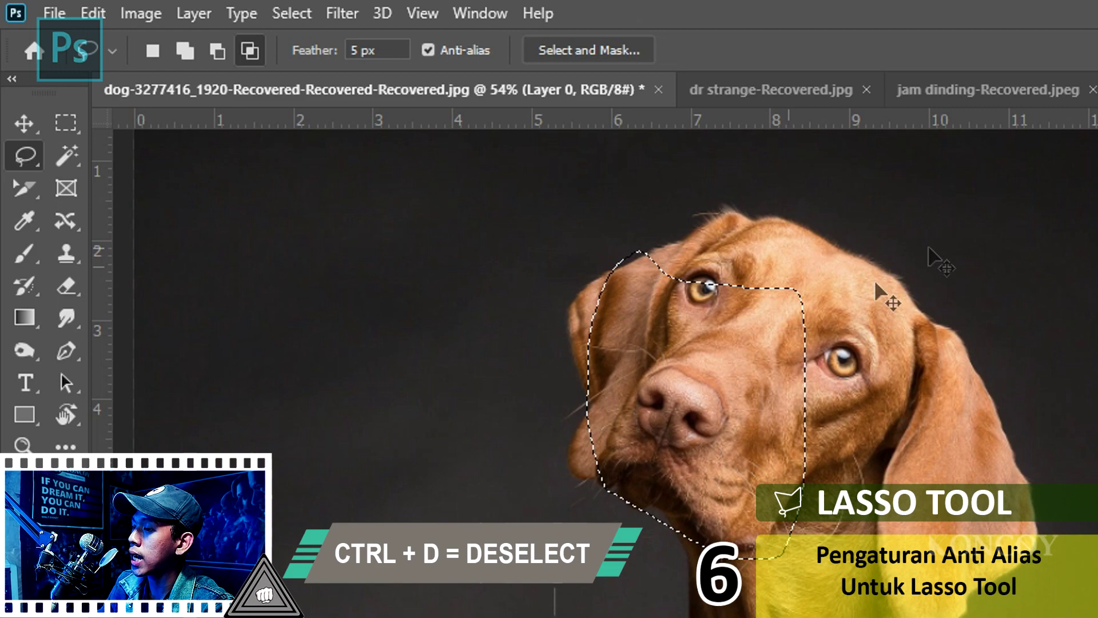
key(ctrl+d)
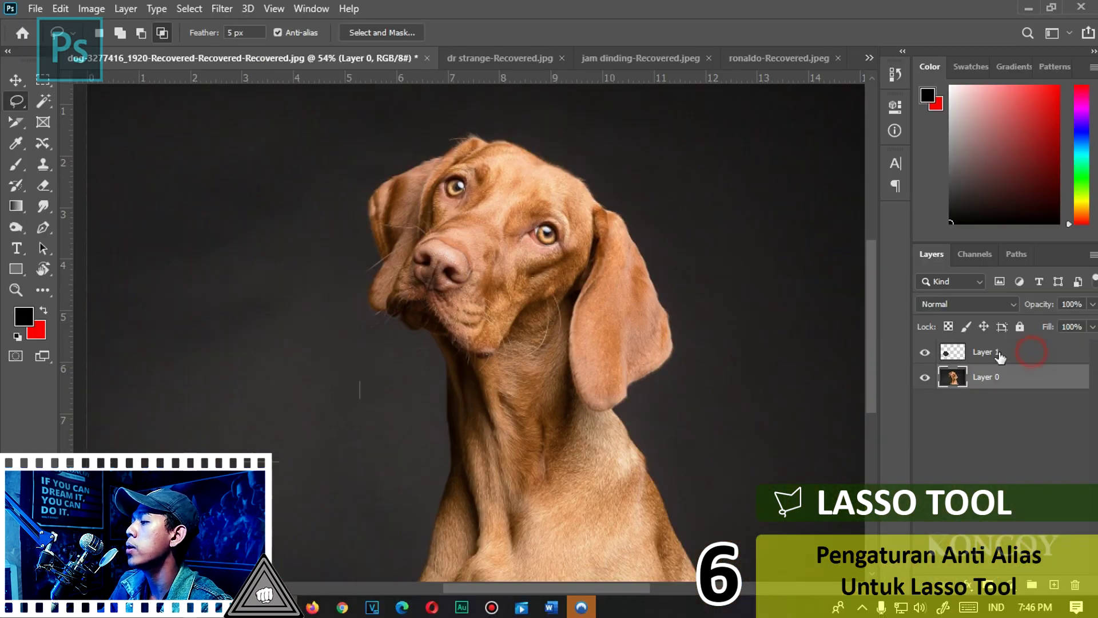
Step: Delete Layer 1, set lasso Feather to 0 px, and lasso background left of the dog
click(1008, 353)
key(Delete)
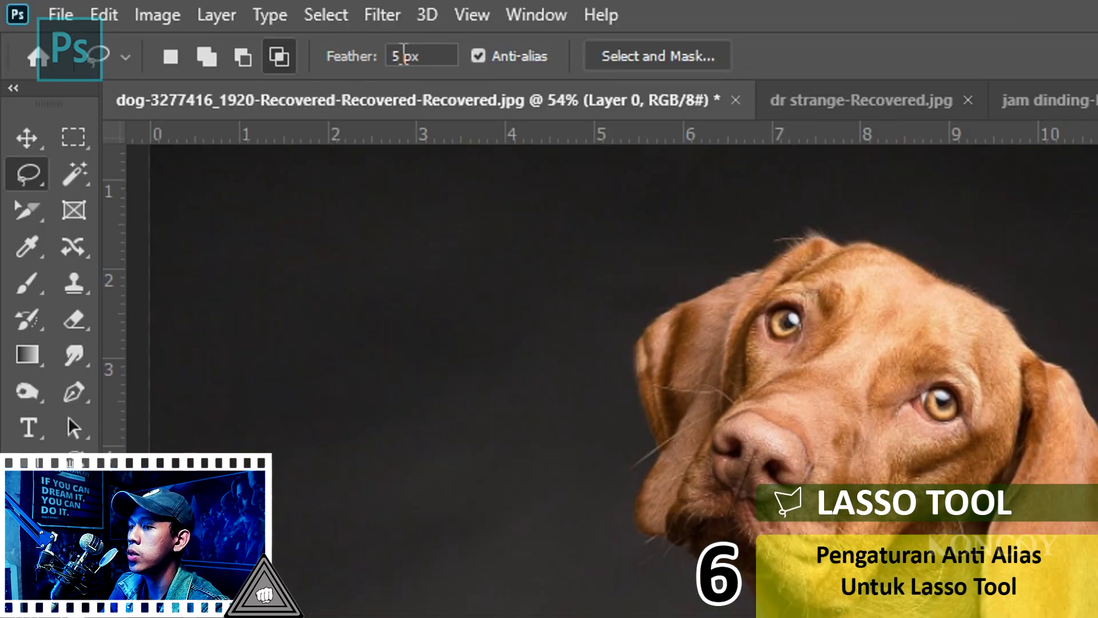
double_click(404, 55)
text(0)
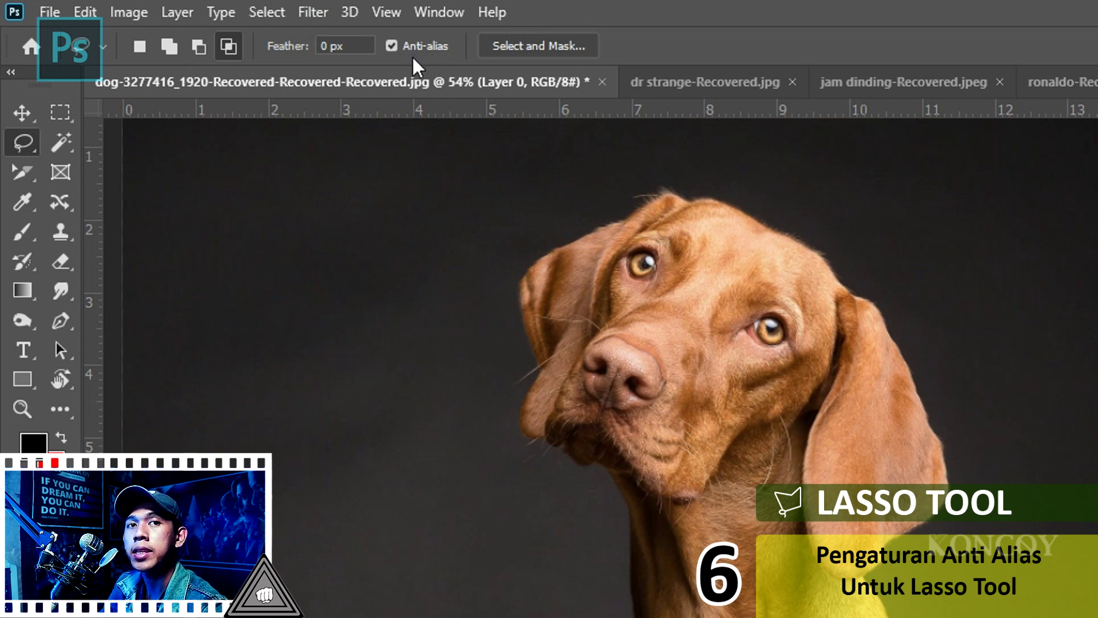
drag(449, 478, 471, 466)
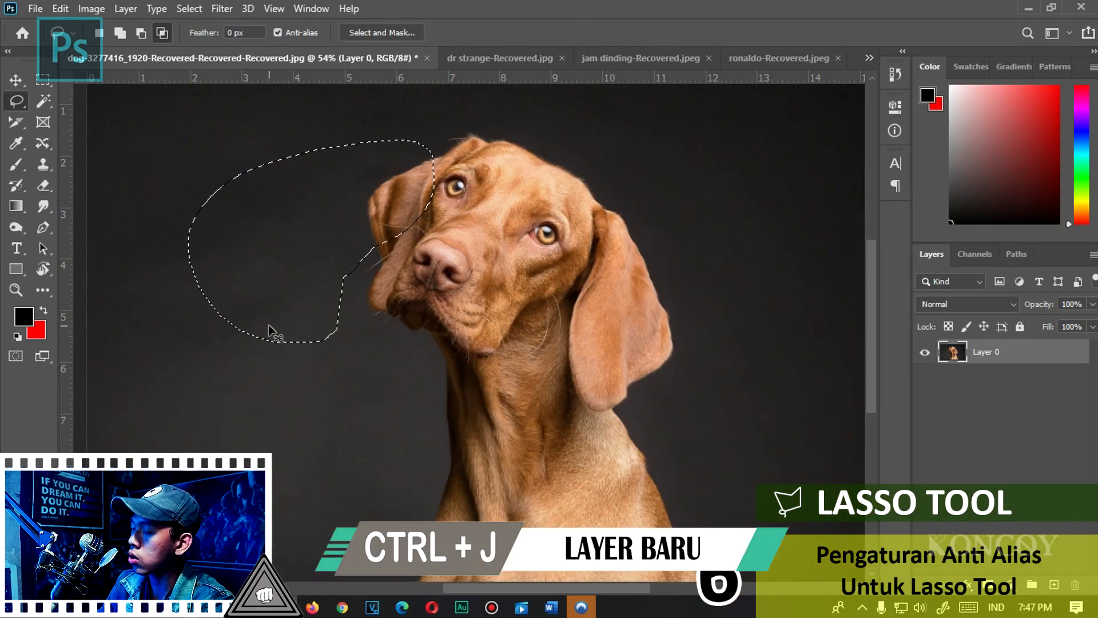
Step: Copy the loop to Layer 1, then with Anti-alias off copy the dog's head to Layer 2
key(ctrl+j)
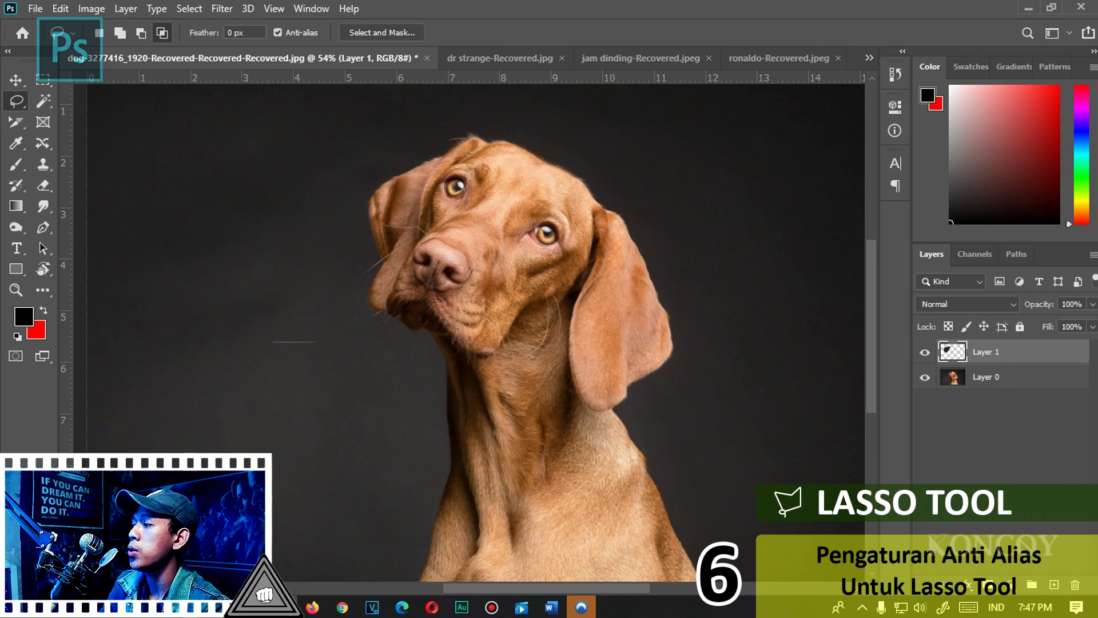
click(1058, 378)
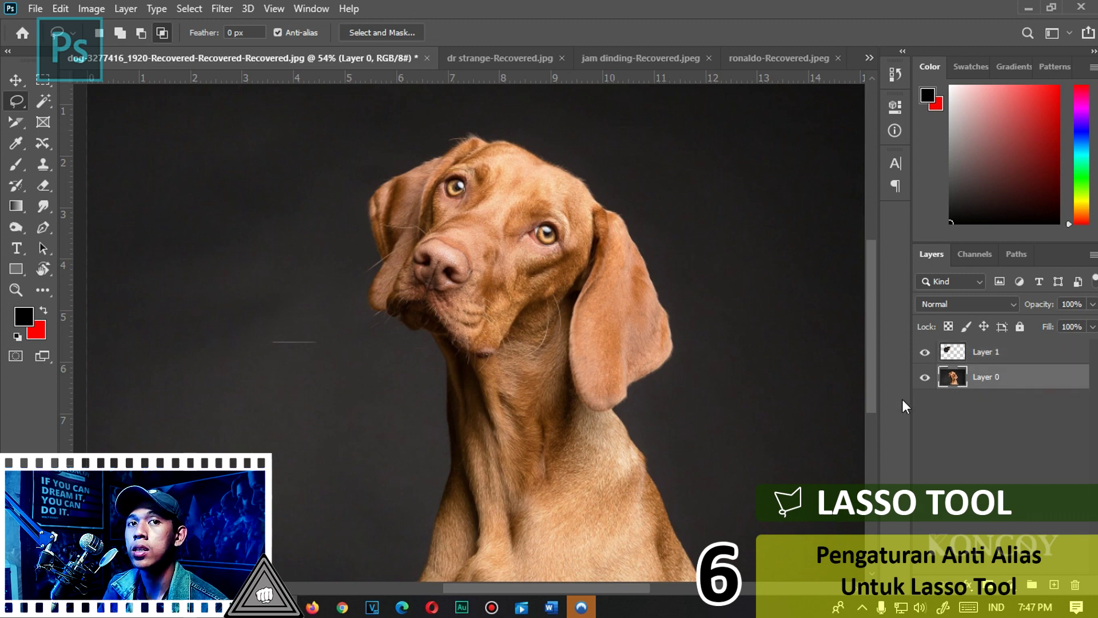
click(310, 33)
mouse_move(426, 283)
mouse_down()
mouse_move(307, 162)
mouse_move(543, 171)
mouse_move(548, 232)
mouse_up()
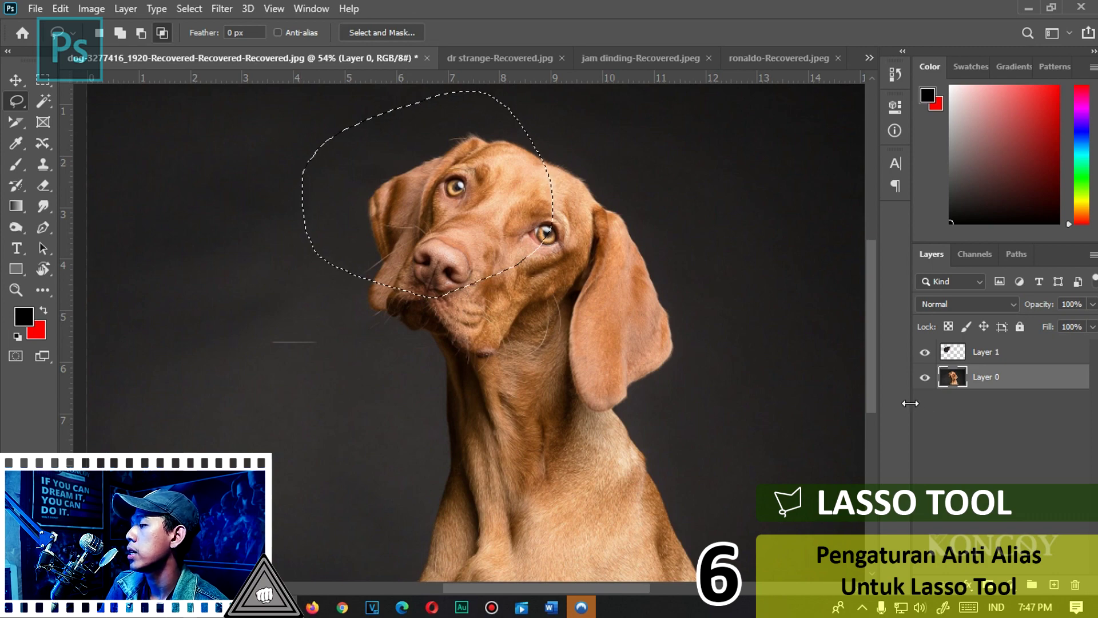
key(ctrl+j)
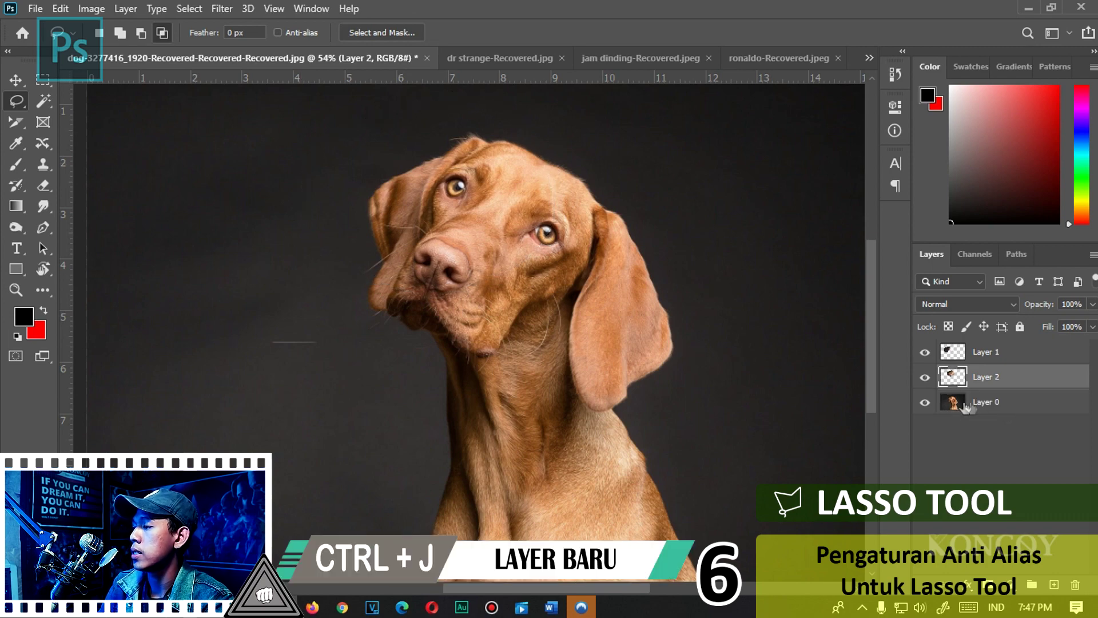
click(924, 402)
key(z)
click(434, 229)
Step: Move the background piece toward the face and the dog-face piece right and down
key(v)
drag(506, 277, 468, 272)
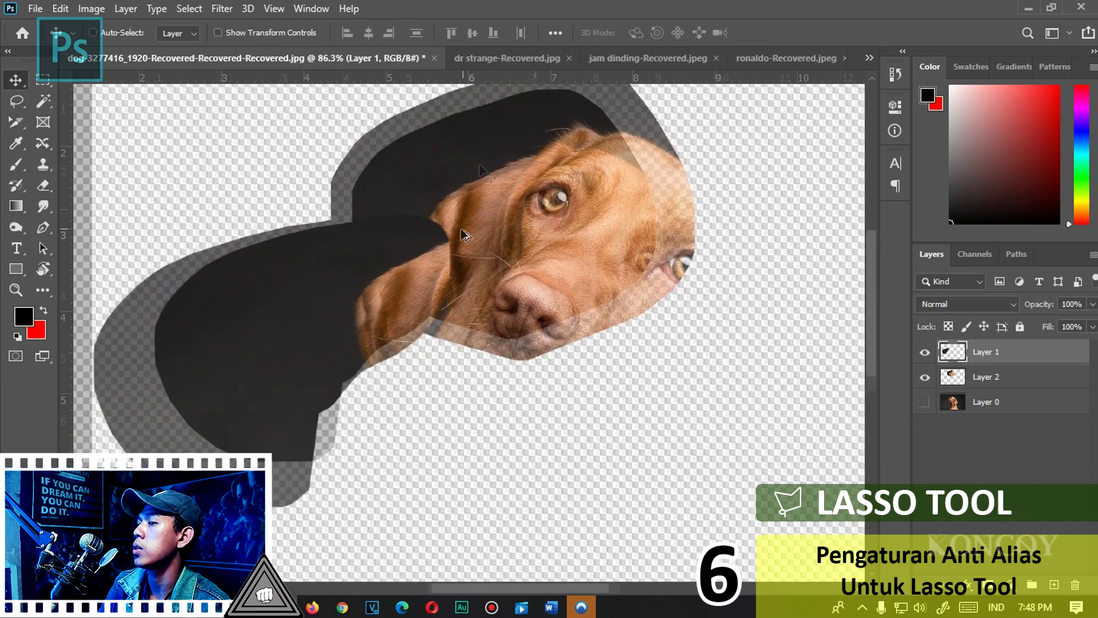
click(510, 114)
mouse_move(595, 143)
mouse_down()
mouse_move(644, 260)
mouse_move(622, 259)
mouse_up()
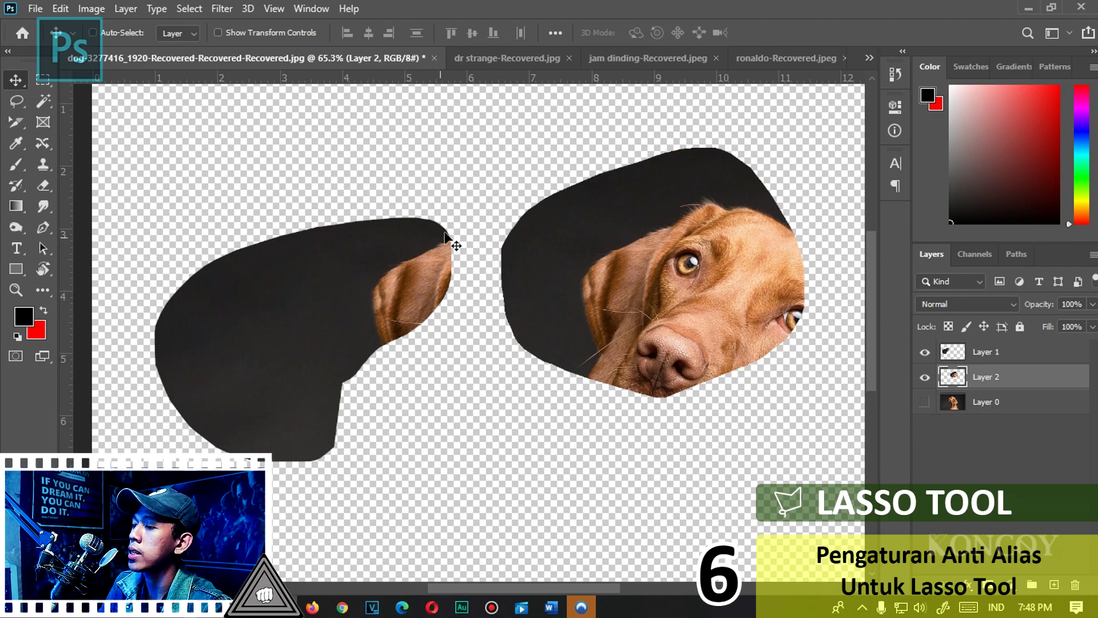
Step: Zoom in to inspect the jagged edges of the non-anti-aliased cut-outs
scroll(450, 250, up, 2)
scroll(455, 228, up, 2)
scroll(455, 241, up, 2)
scroll(682, 258, up, 1)
scroll(682, 258, up, 1)
scroll(722, 289, up, 1)
scroll(654, 321, down, 3)
scroll(380, 280, up, 1)
scroll(320, 243, up, 2)
scroll(390, 285, down, 2)
scroll(349, 266, up, 2)
scroll(321, 262, down, 2)
scroll(363, 261, up, 2)
scroll(414, 252, down, 2)
scroll(382, 247, up, 3)
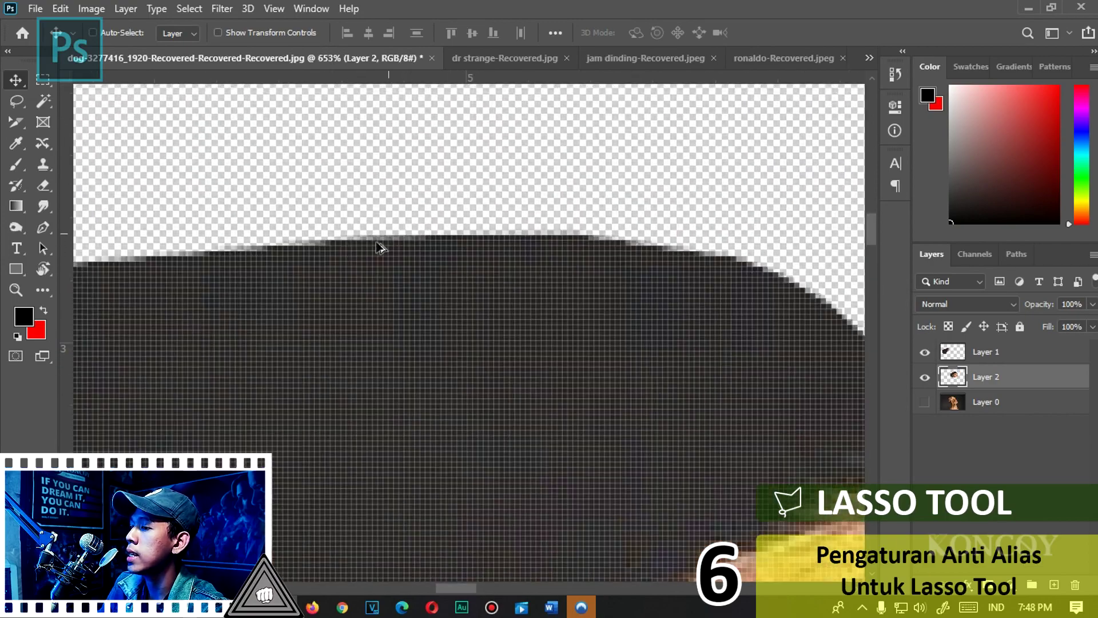
scroll(381, 247, up, 2)
scroll(400, 240, up, 3)
scroll(446, 238, up, 3)
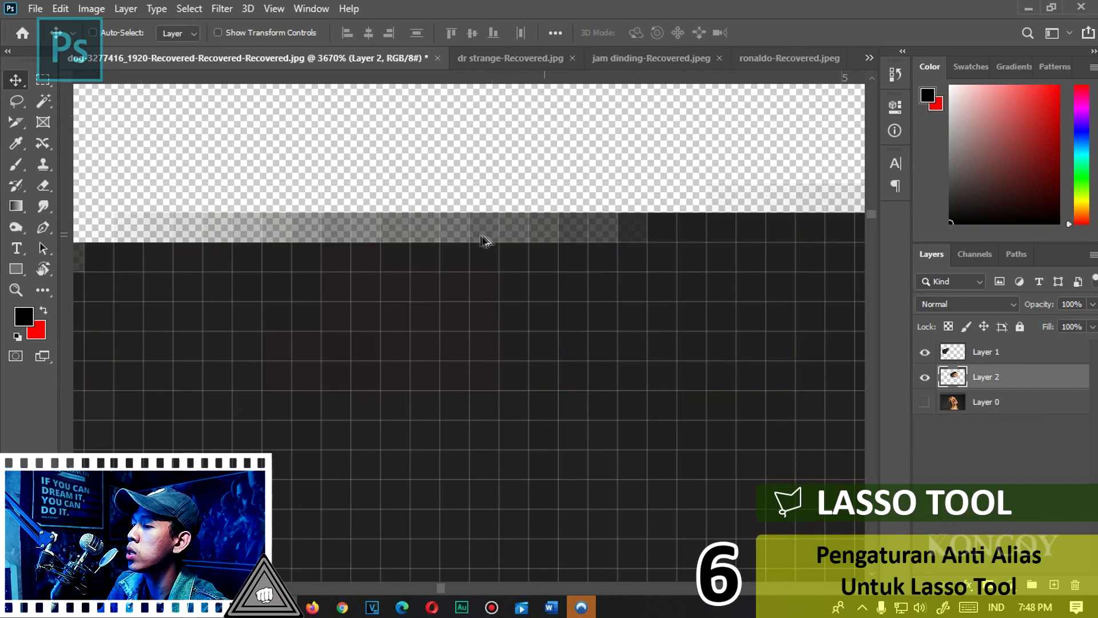
scroll(375, 265, down, 3)
scroll(441, 269, up, 2)
scroll(183, 329, down, 1)
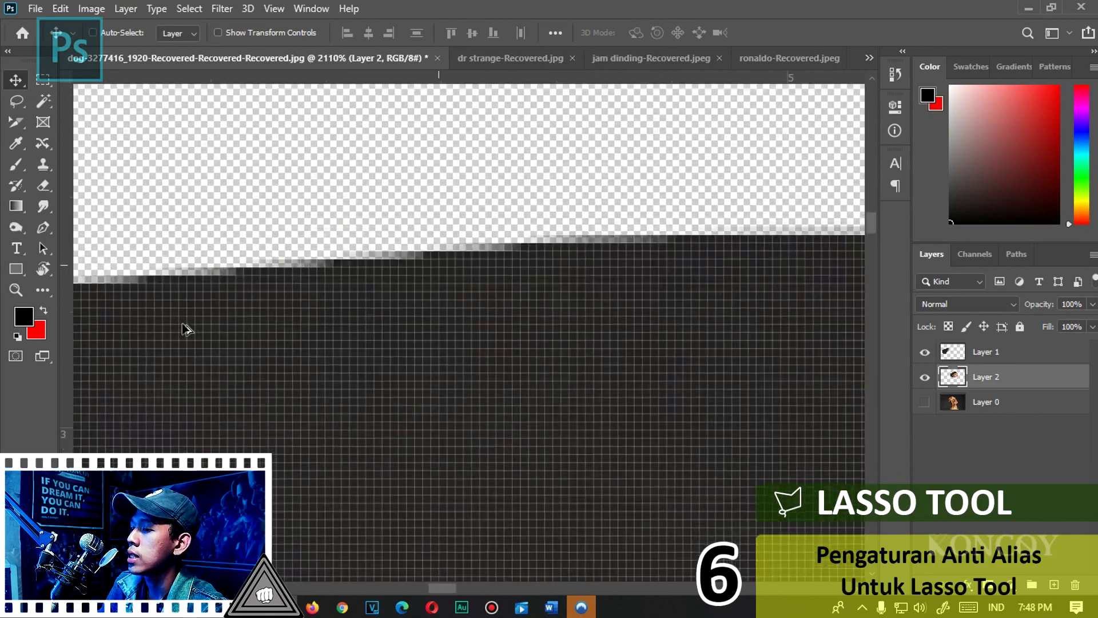
scroll(206, 311, down, 3)
scroll(620, 277, up, 2)
scroll(585, 268, up, 2)
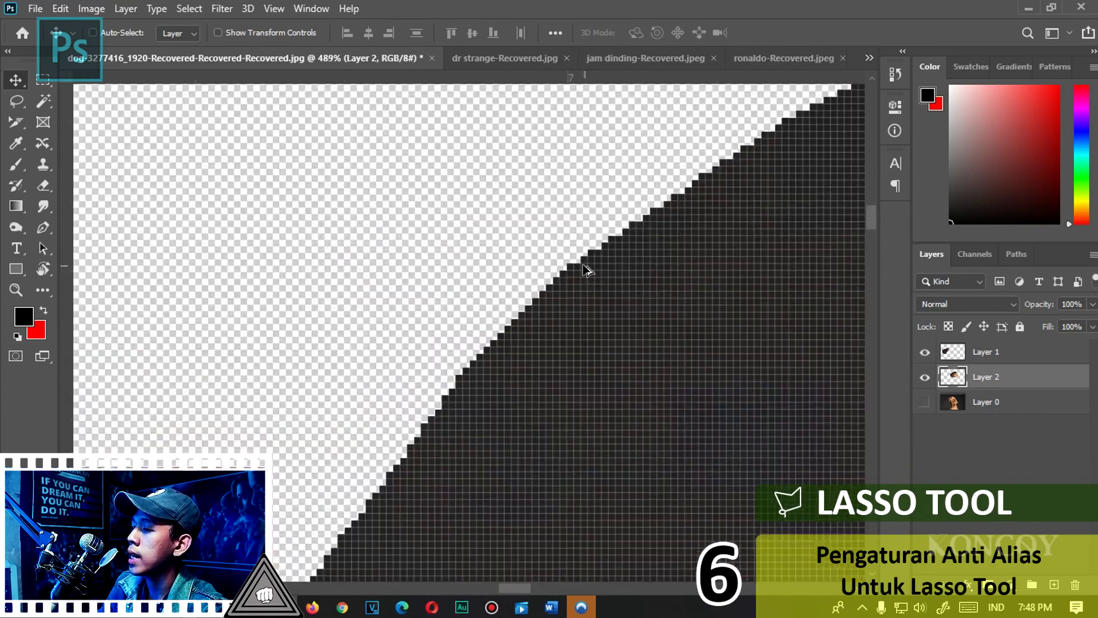
scroll(584, 268, up, 2)
scroll(504, 308, up, 2)
scroll(569, 260, up, 1)
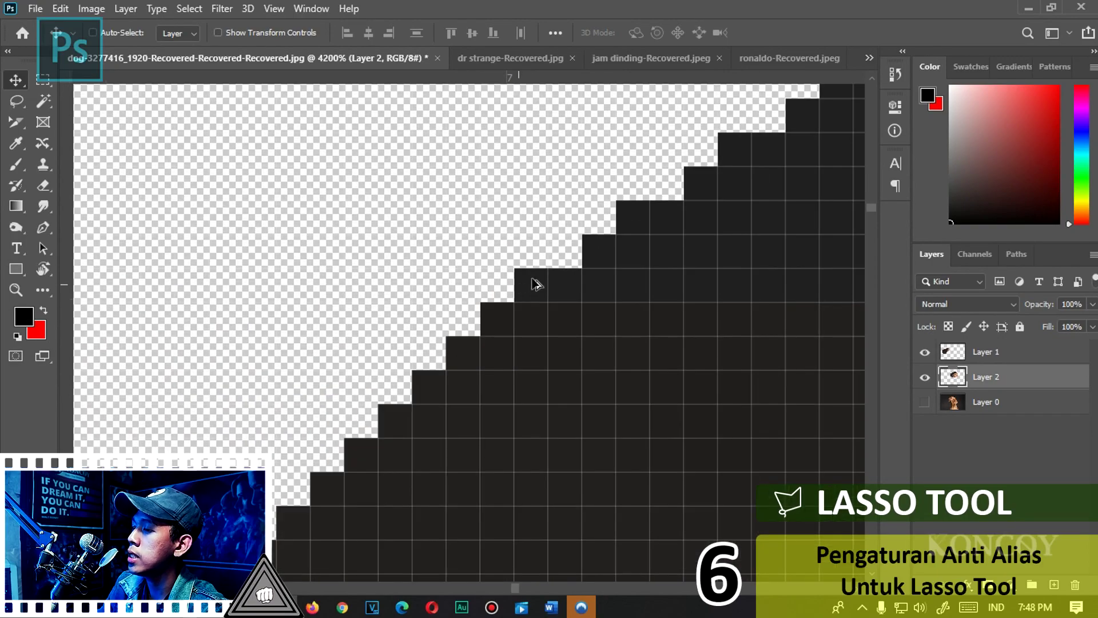
scroll(332, 455, down, 2)
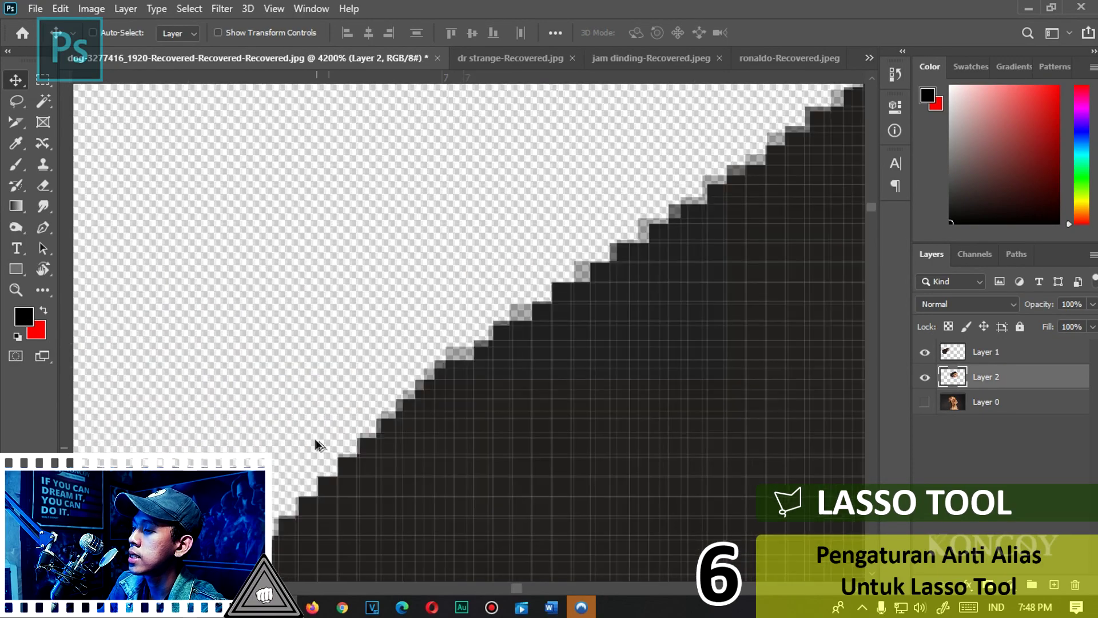
scroll(620, 309, down, 2)
scroll(649, 270, down, 1)
scroll(635, 284, down, 2)
scroll(636, 284, down, 2)
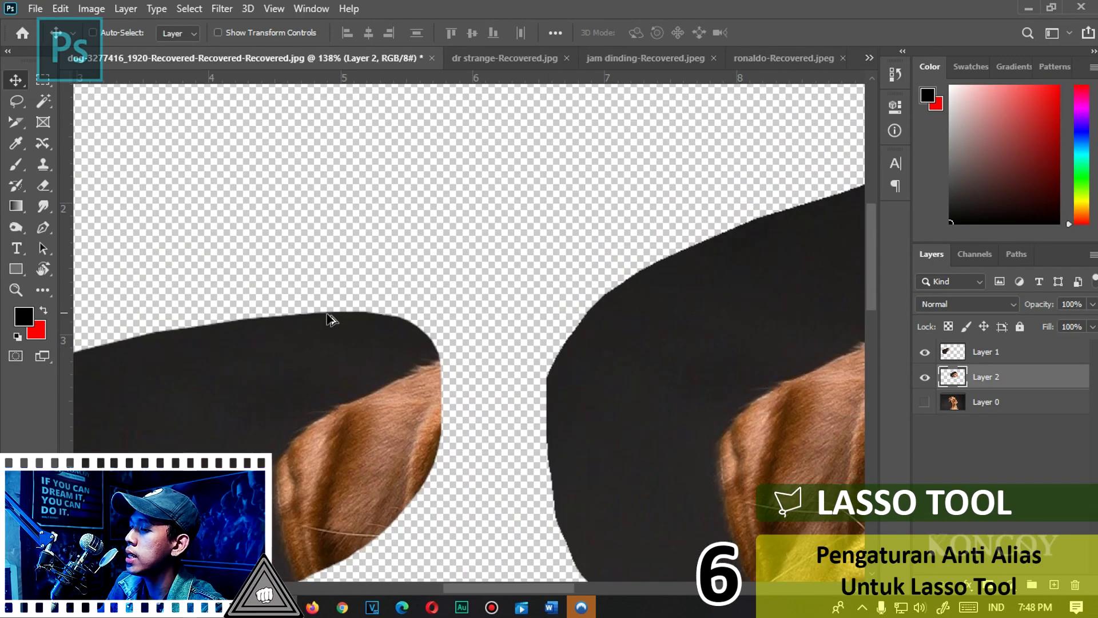
scroll(352, 313, up, 4)
scroll(337, 292, down, 3)
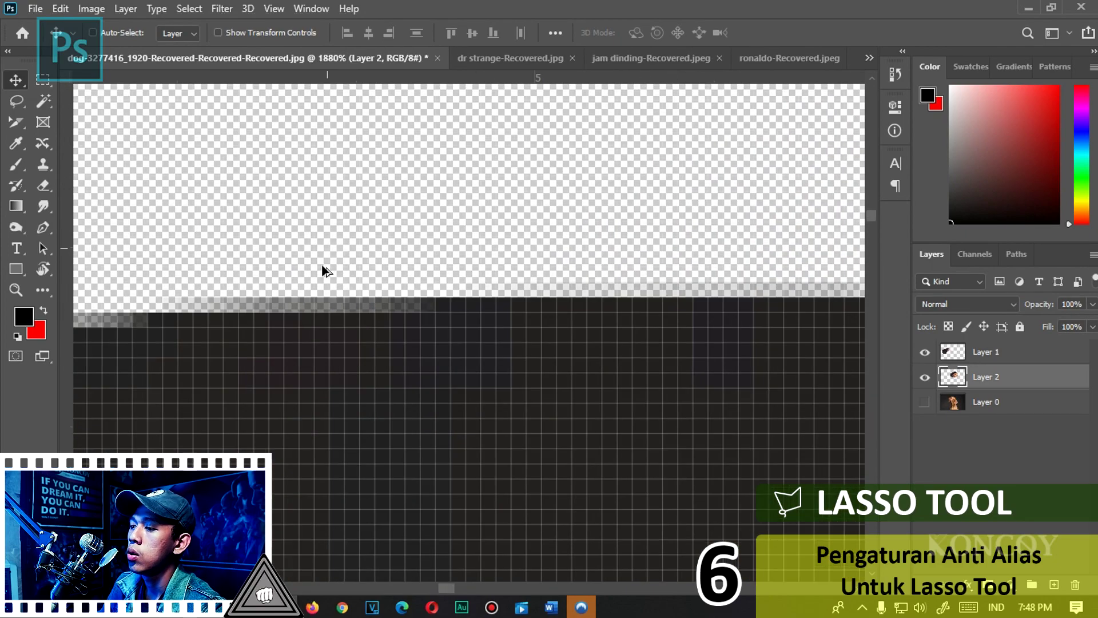
scroll(320, 267, down, 3)
scroll(308, 257, down, 2)
scroll(298, 256, down, 2)
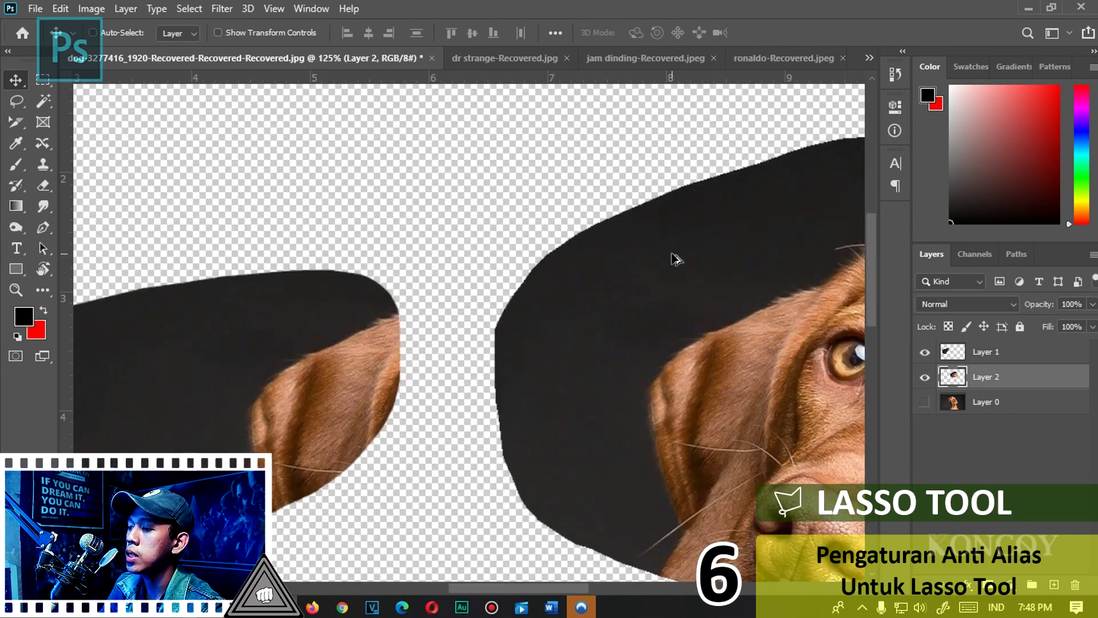
scroll(619, 244, right, 3)
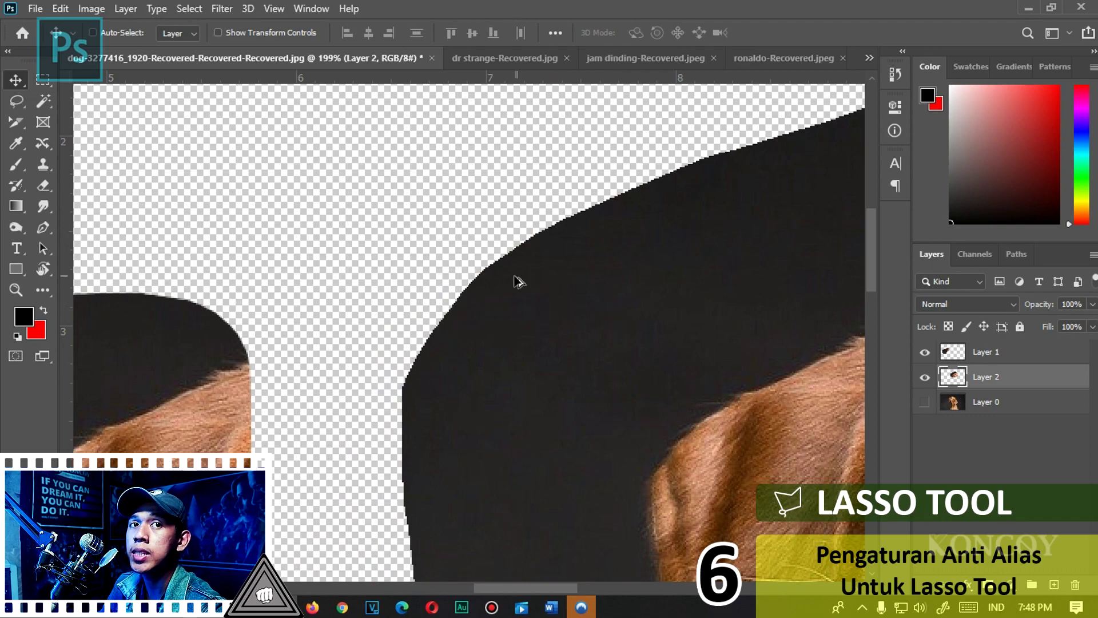
scroll(519, 282, up, 1)
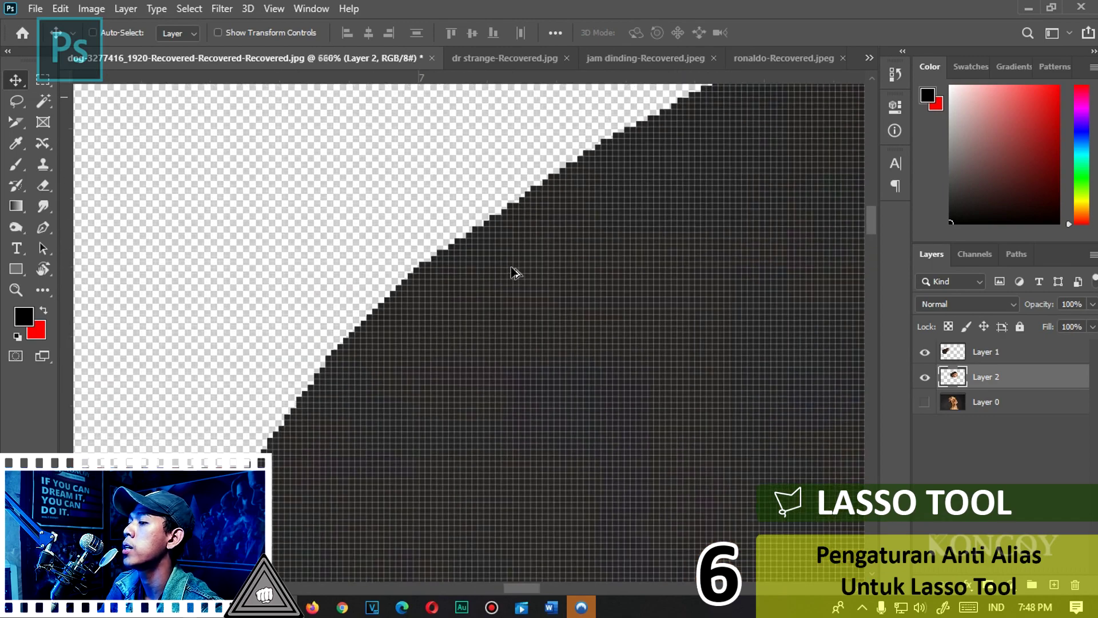
scroll(446, 270, up, 2)
scroll(424, 280, down, 4)
Step: Fit the image to the window, delete Layers 2 and 1, and show Layer 0
key(ctrl+0)
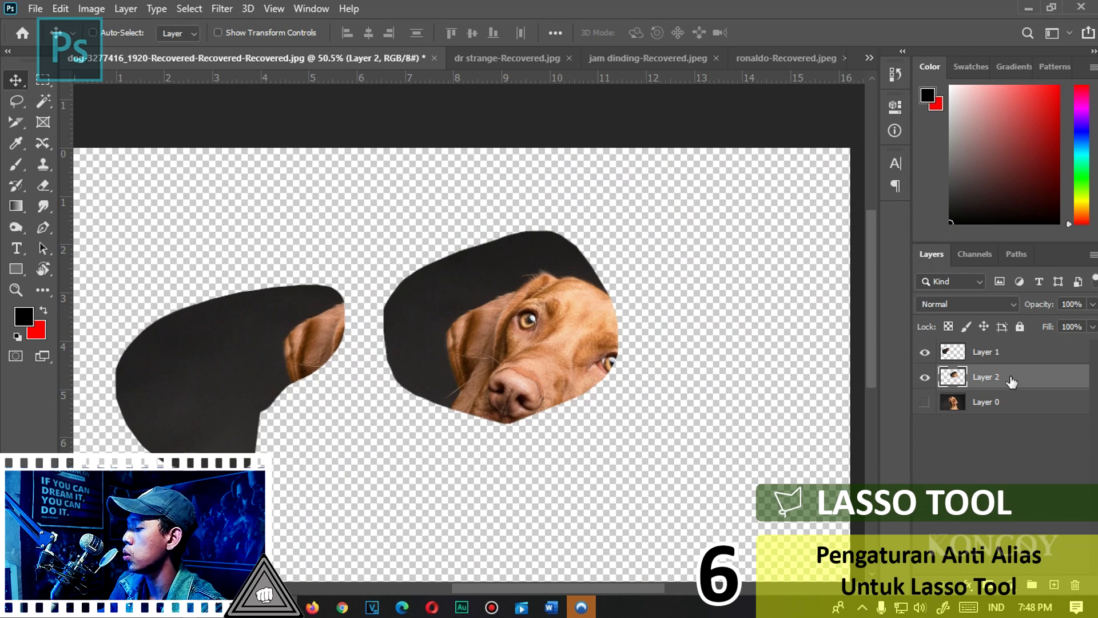
key(Delete)
click(1022, 360)
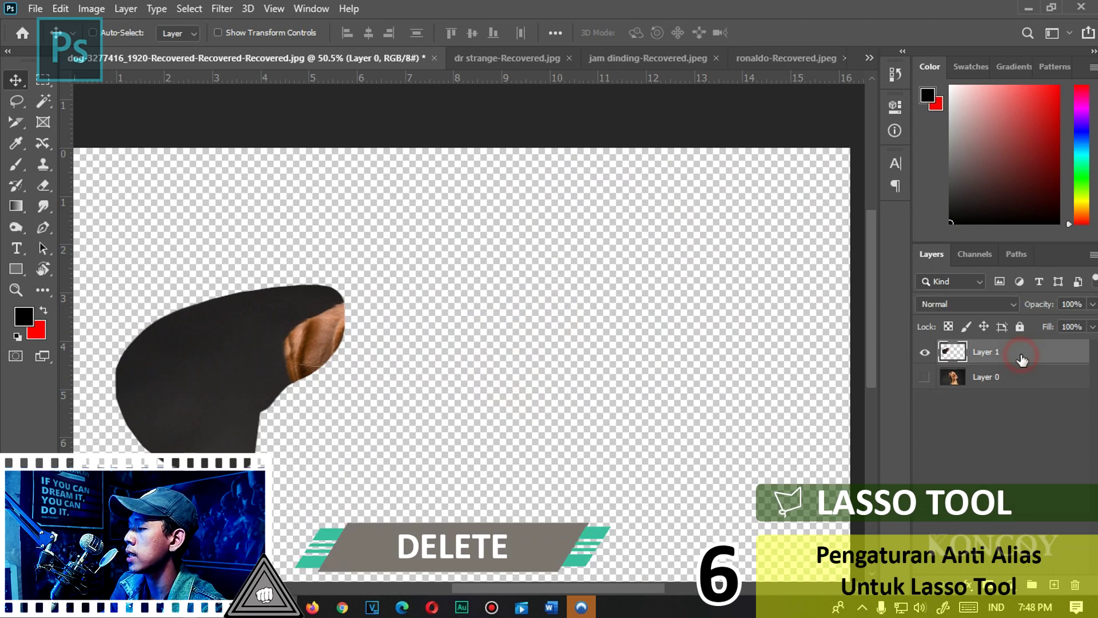
key(Delete)
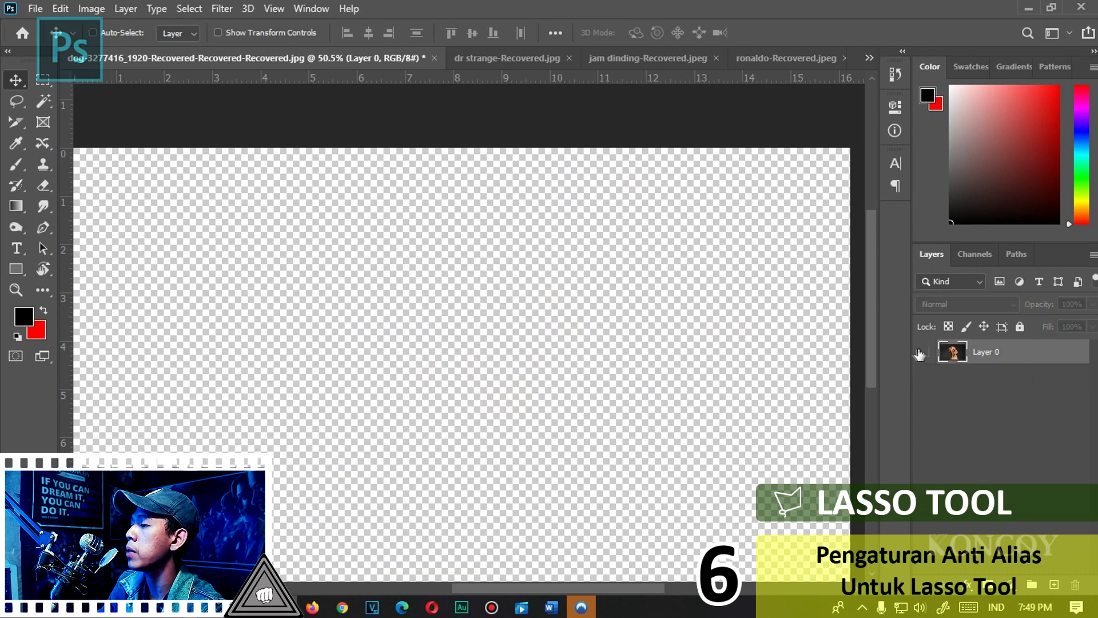
click(922, 352)
alt+scroll(443, 318, up, 3)
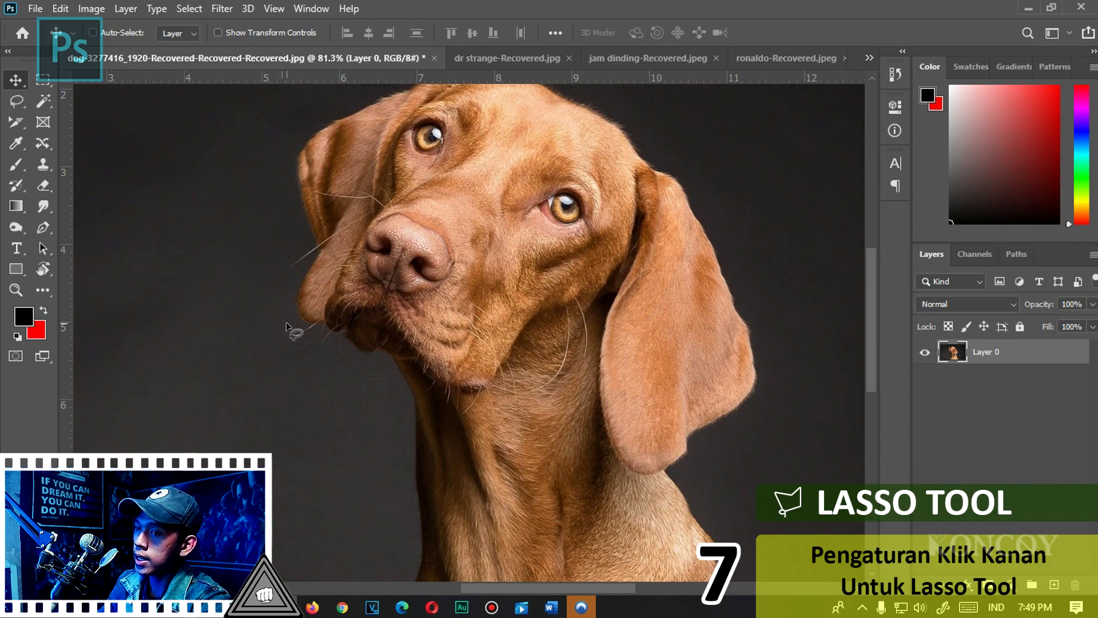
Step: Draw a first freehand Lasso selection around the dog's muzzle and bring up its options
click(16, 103)
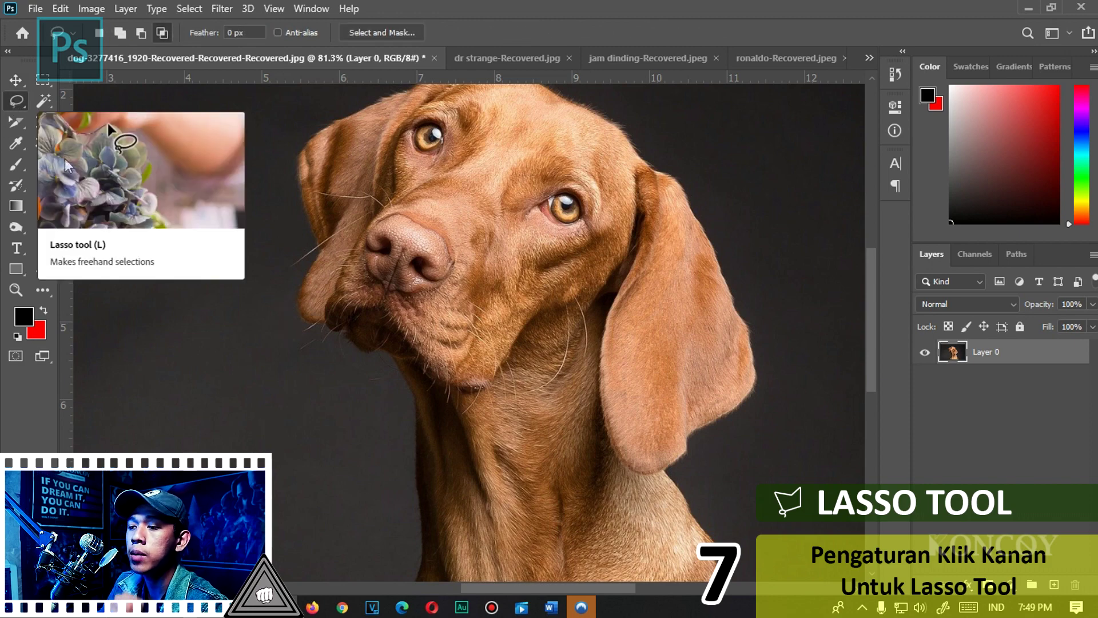
drag(417, 405, 320, 197)
drag(400, 438, 375, 332)
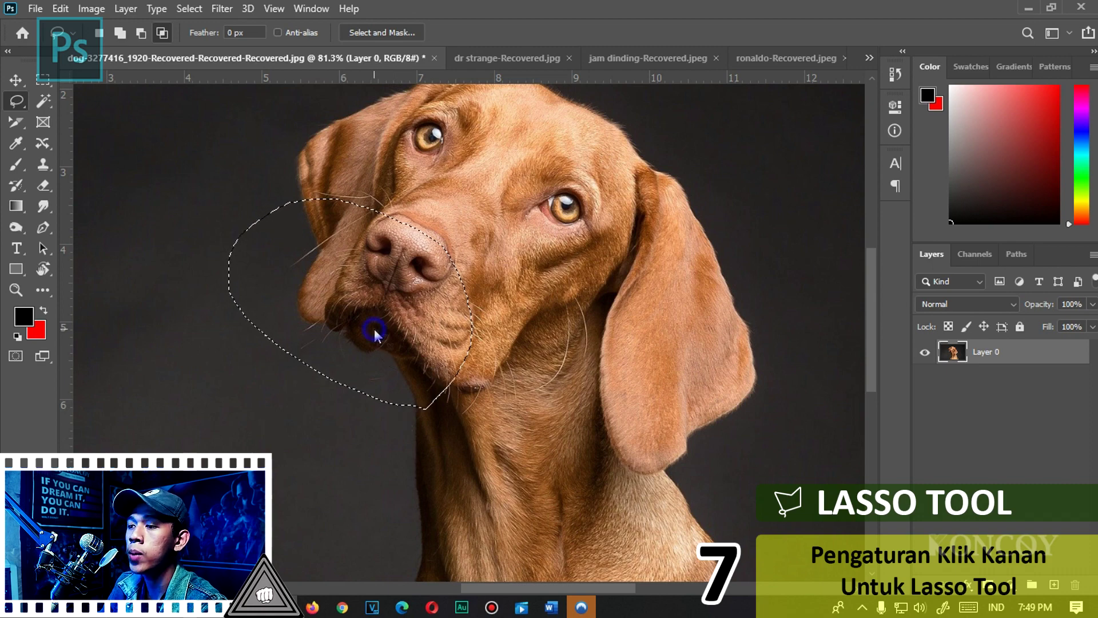
right_click(375, 332)
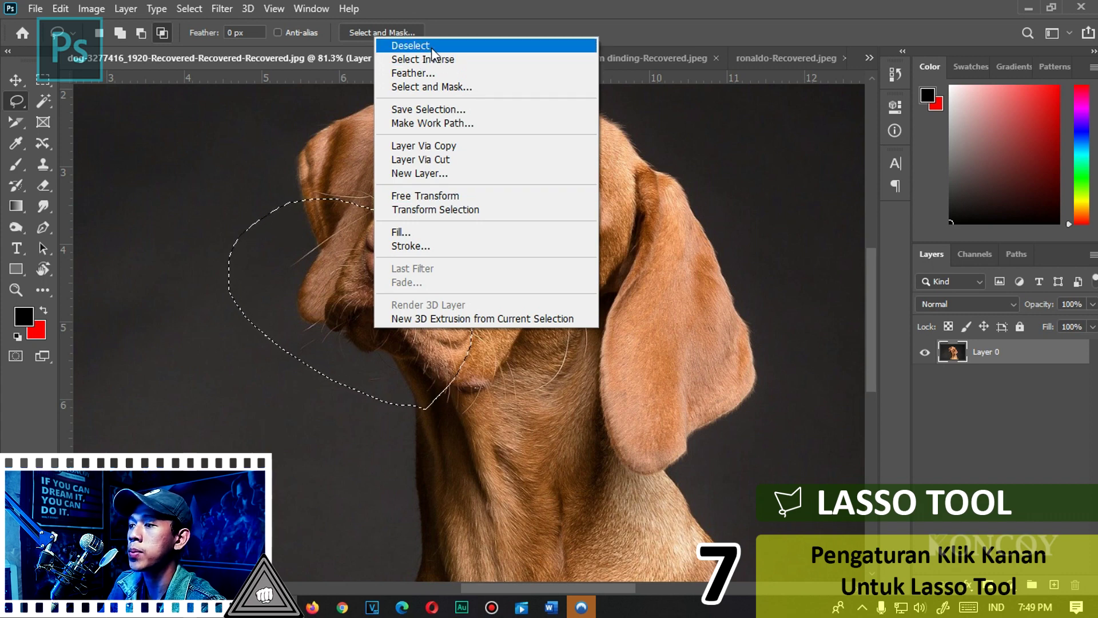
Step: Discard that selection and redraw a lasso around the nose and muzzle, showing its context menu
click(433, 52)
drag(464, 346, 461, 340)
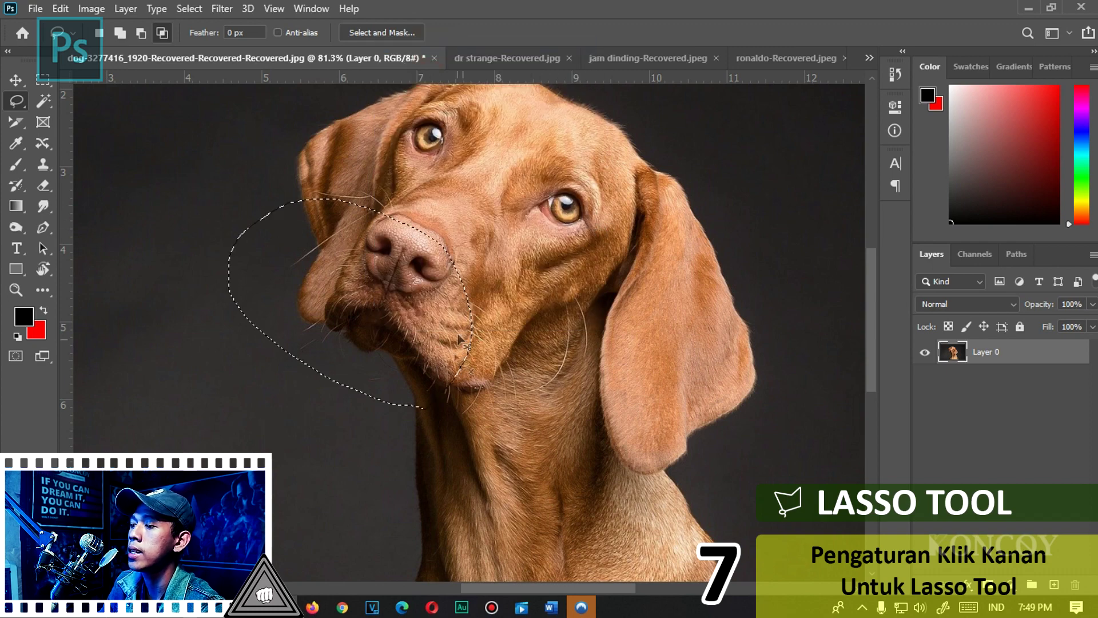
right_click(389, 235)
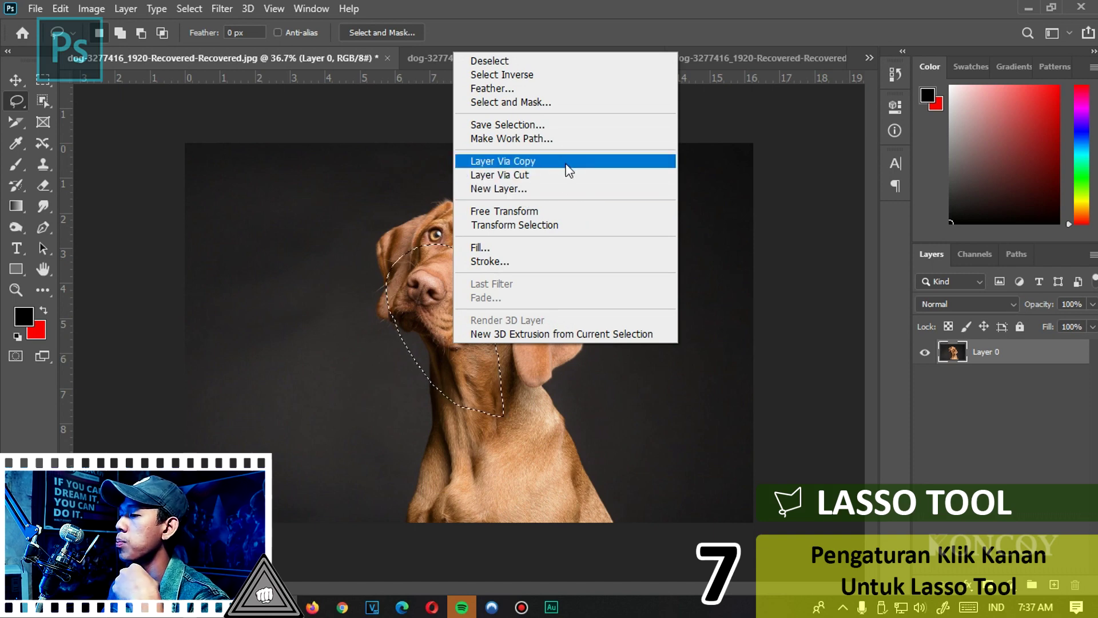
Step: Copy the muzzle onto new Layer 1 via Layer Via Copy, then lasso the right ear and clear it
click(569, 163)
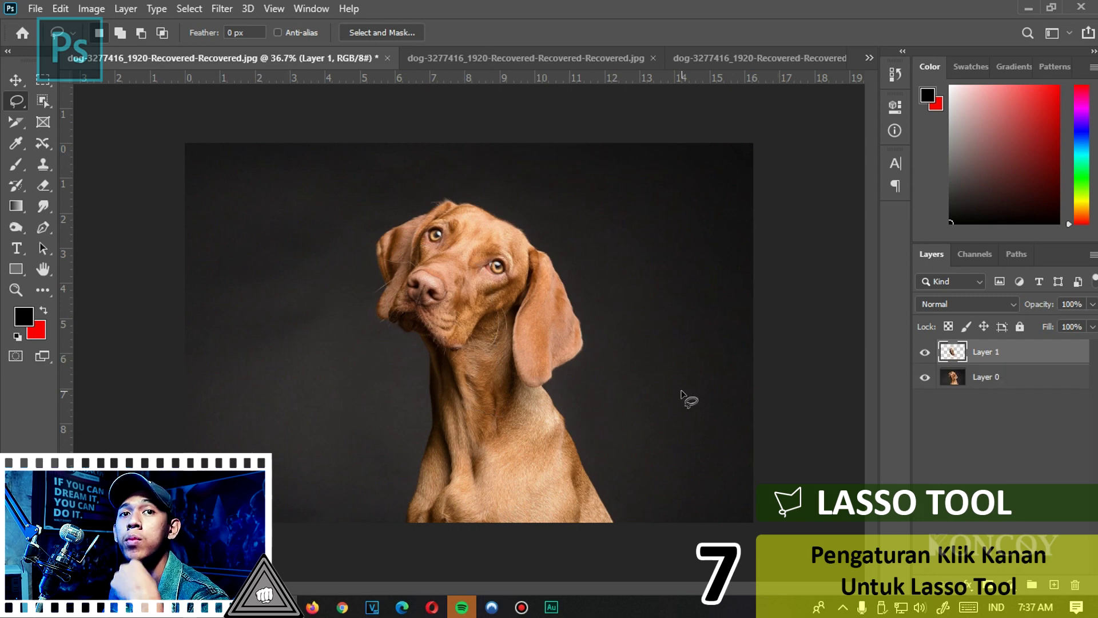
drag(589, 370, 607, 343)
right_click(609, 343)
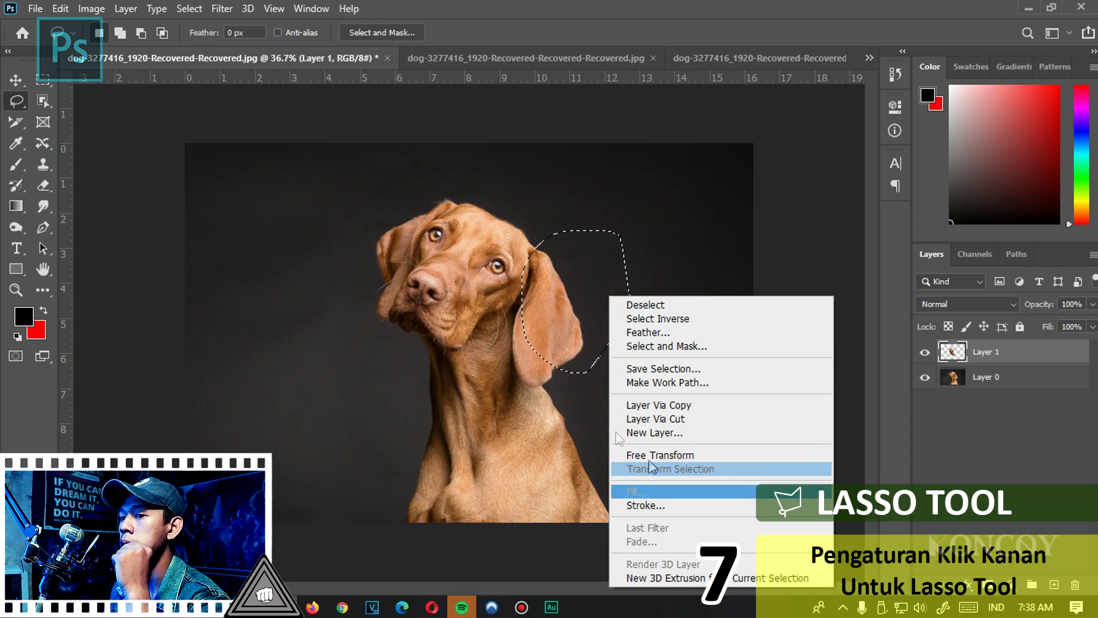
click(520, 373)
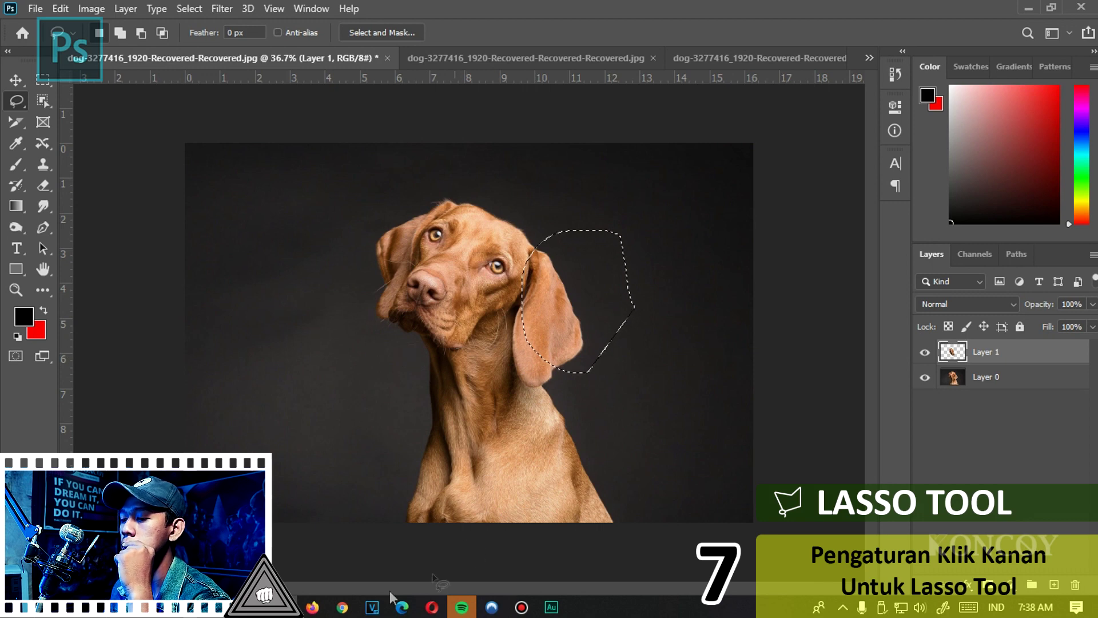
click(316, 556)
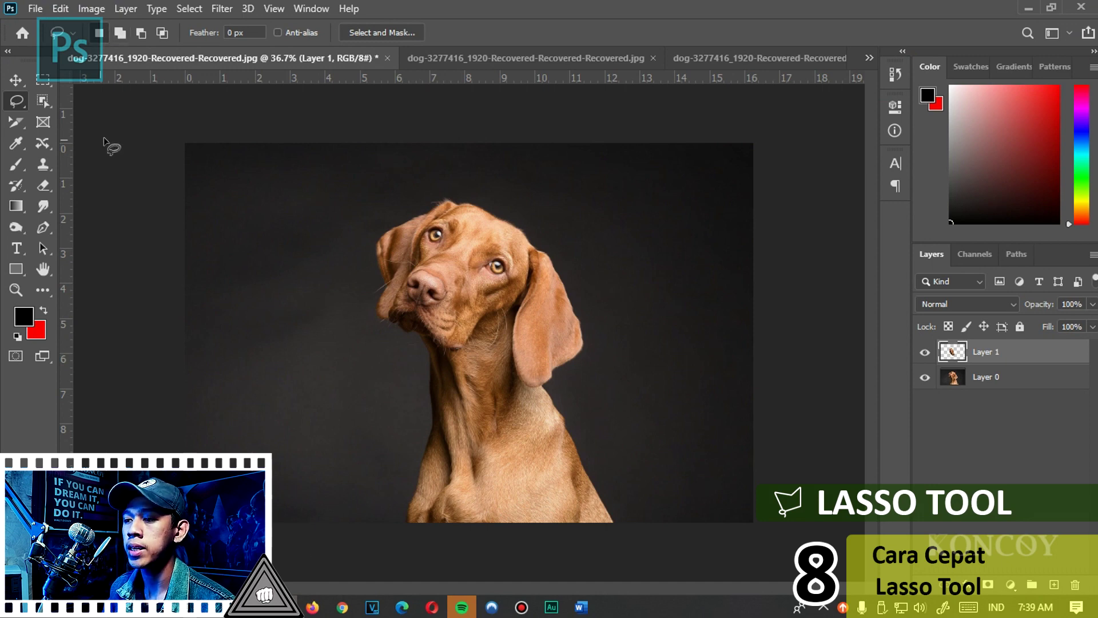
drag(320, 337, 327, 337)
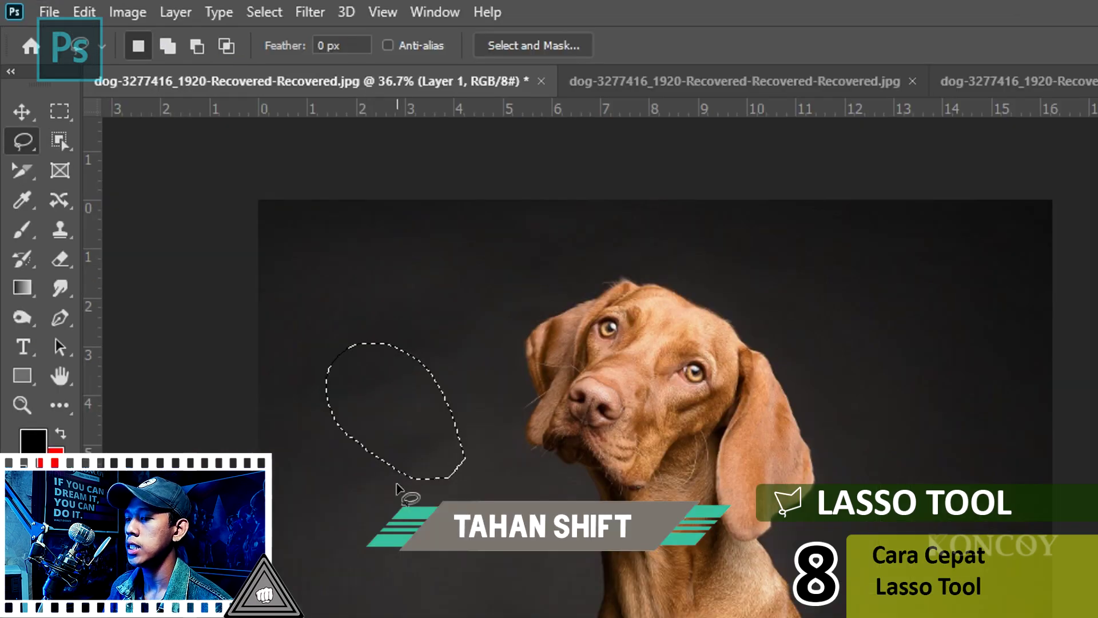
key(shift)
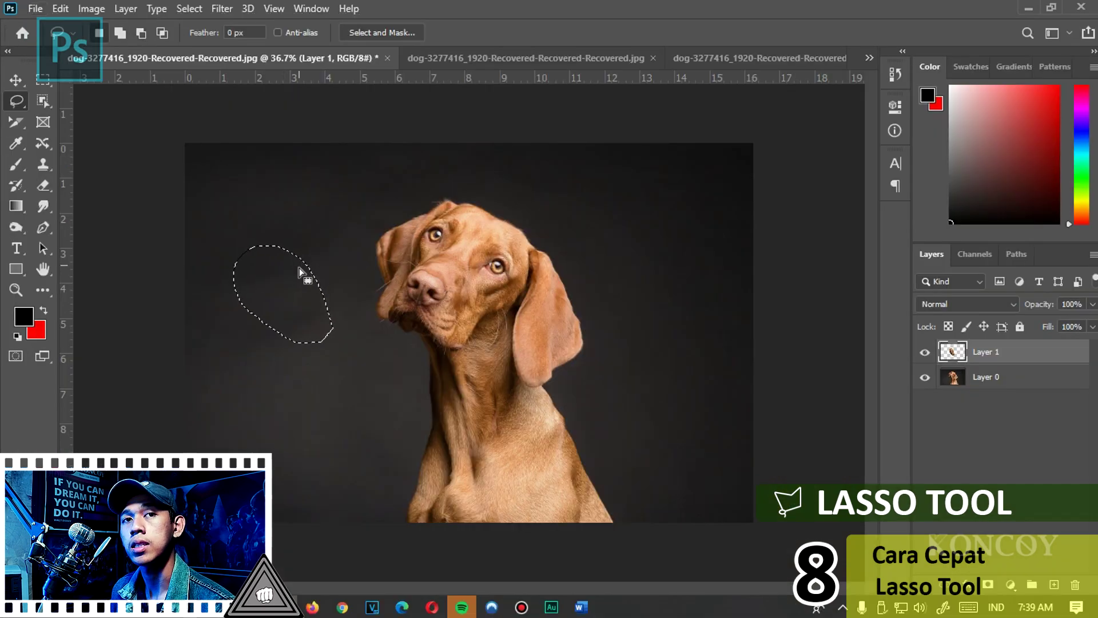
key(alt)
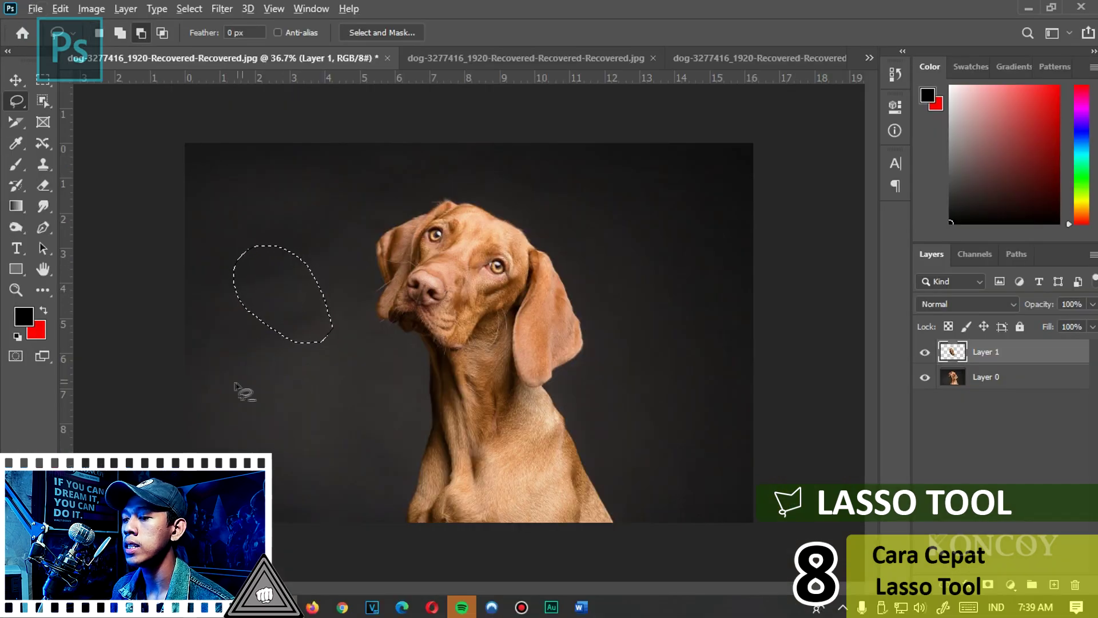
click(166, 33)
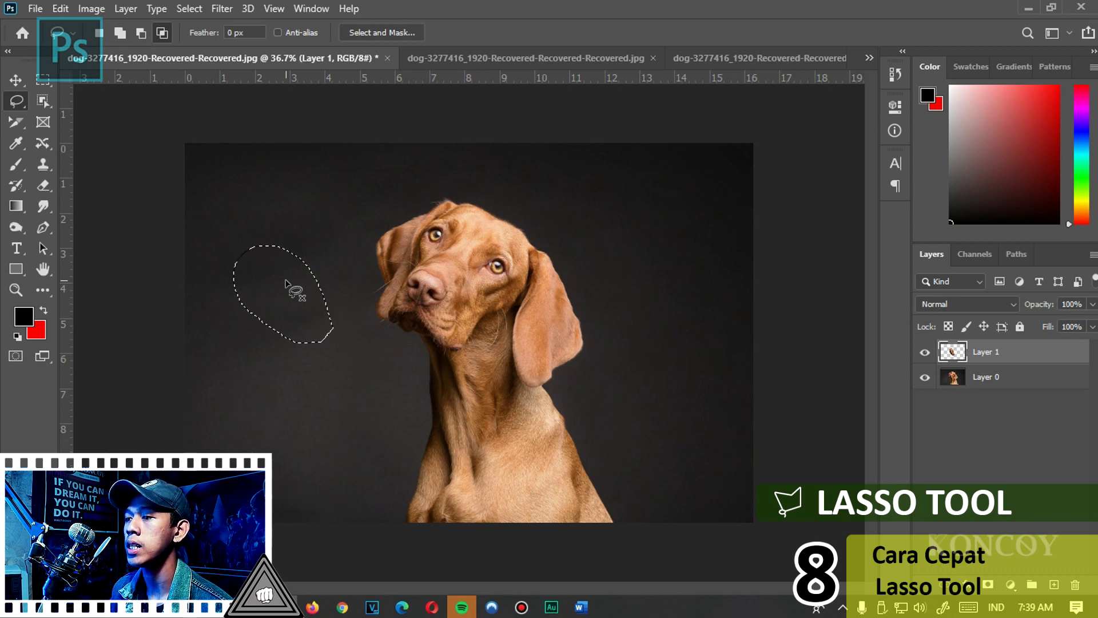
key(alt+shift)
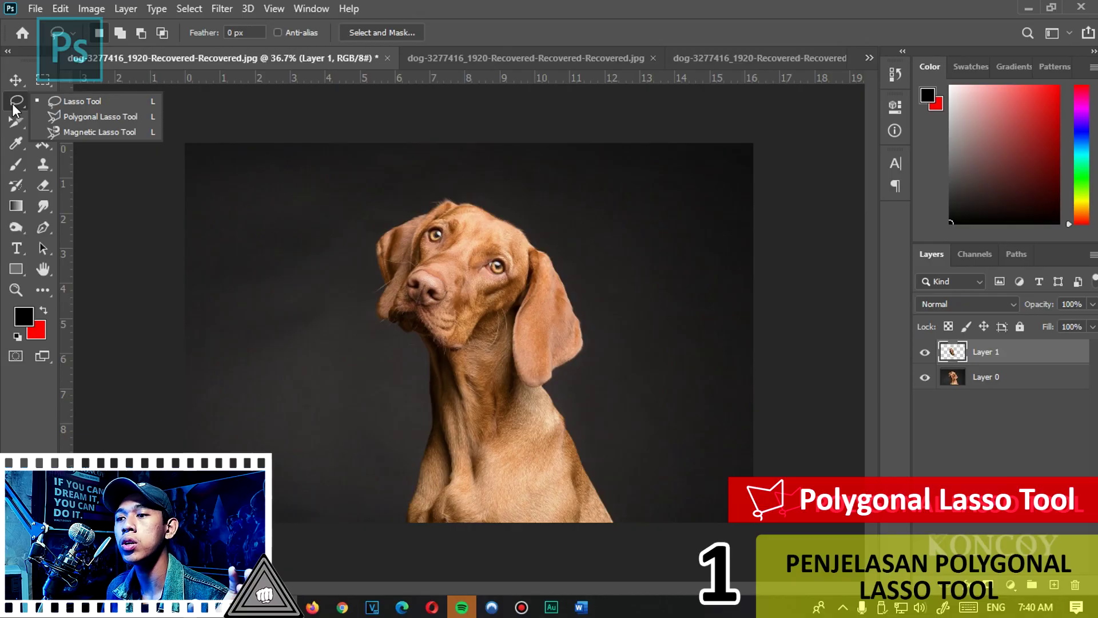
click(129, 117)
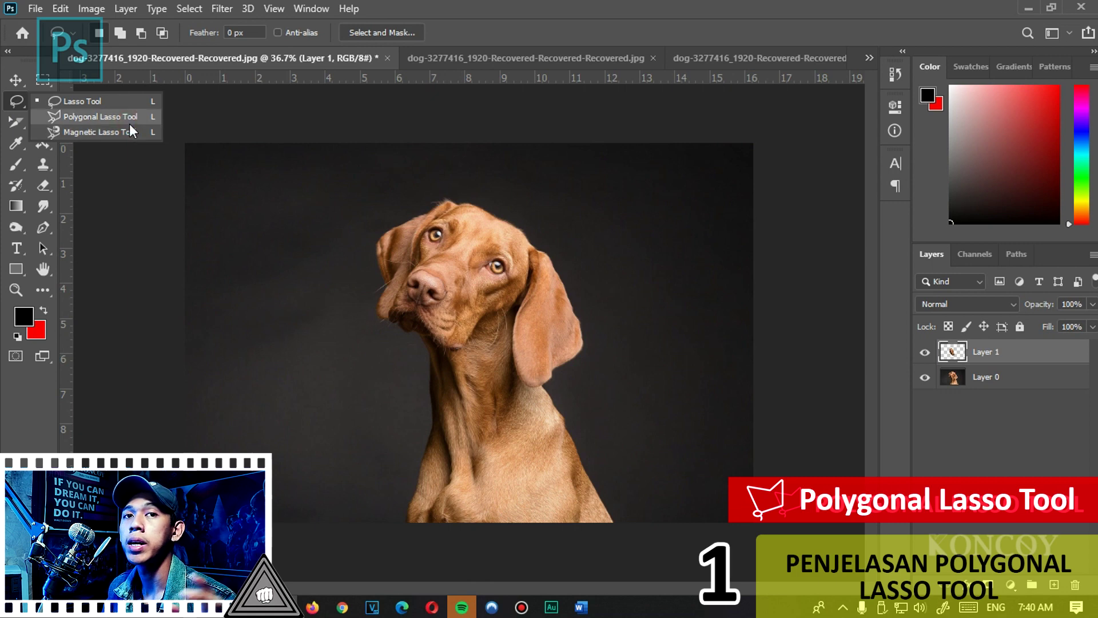
click(129, 120)
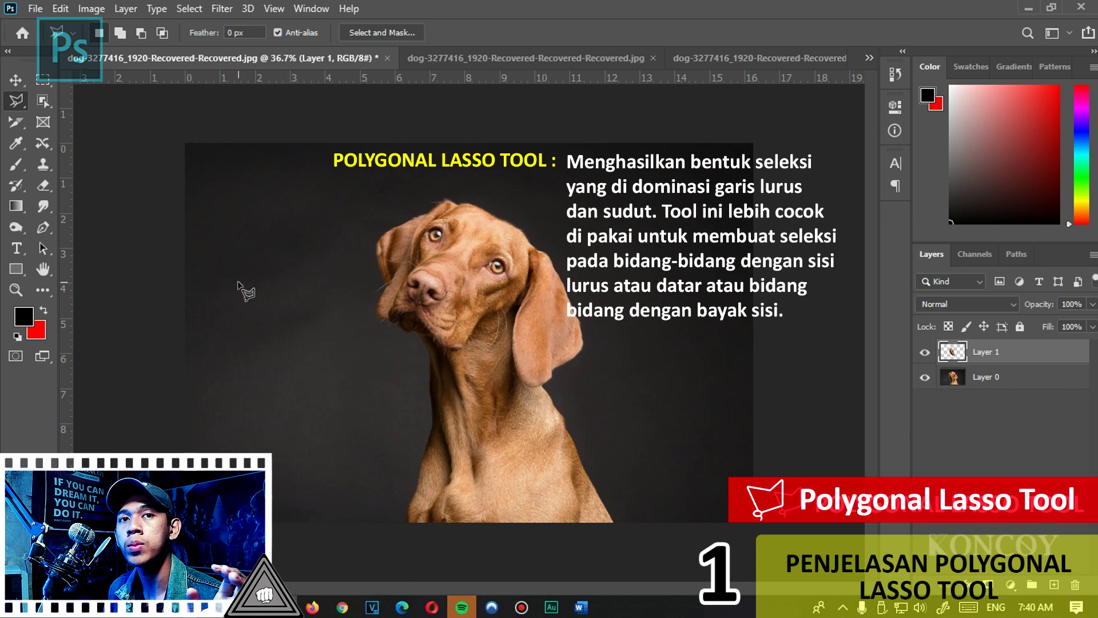
click(224, 366)
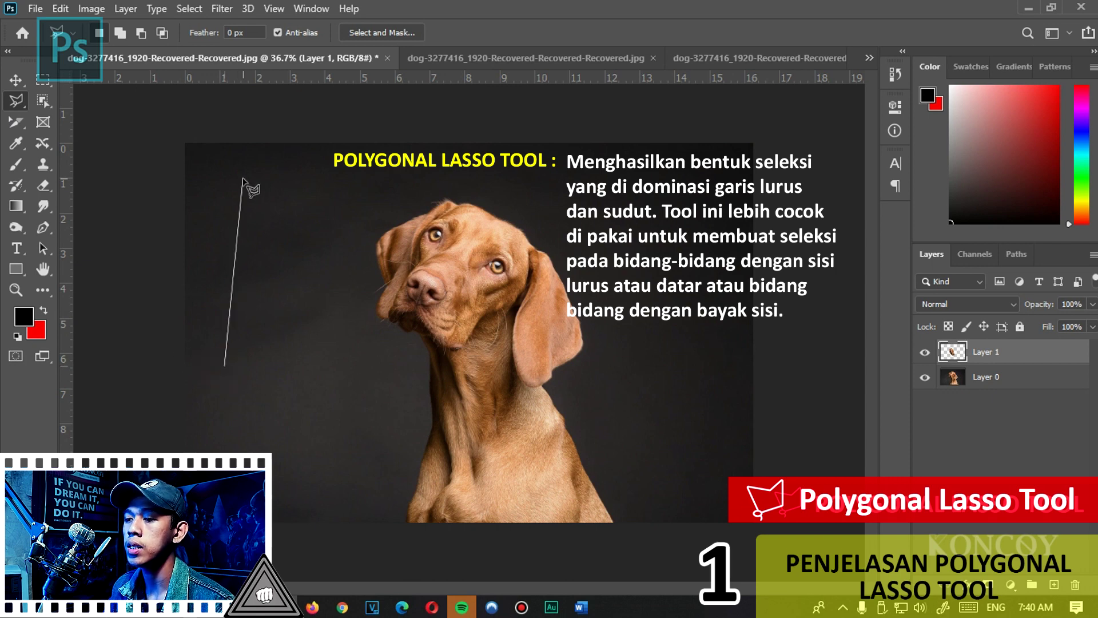
click(558, 177)
click(552, 314)
click(389, 332)
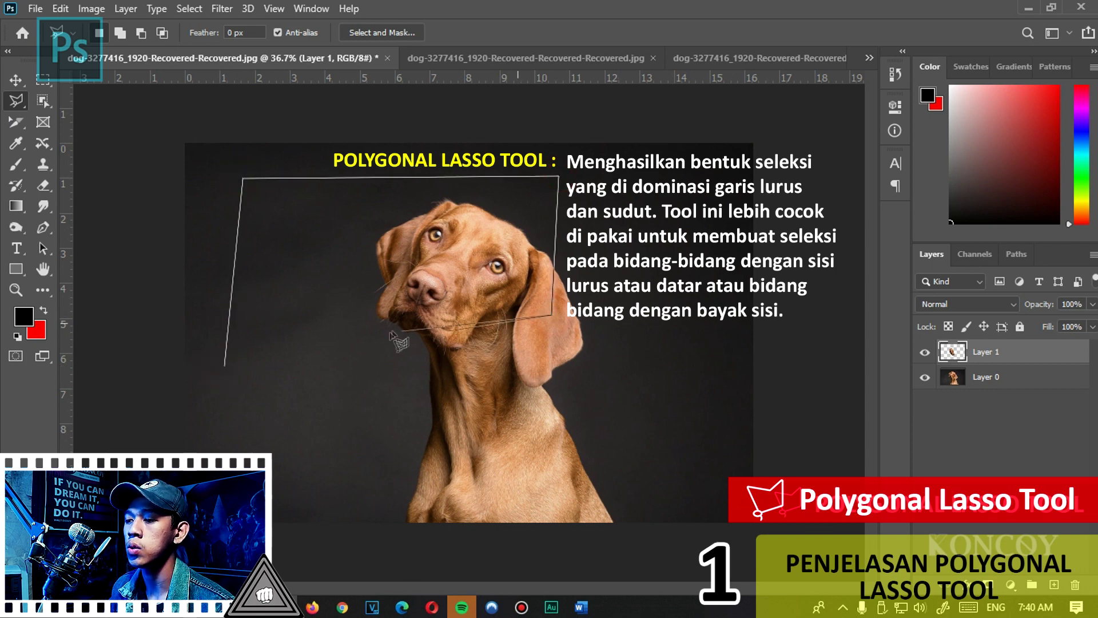
click(350, 424)
click(226, 364)
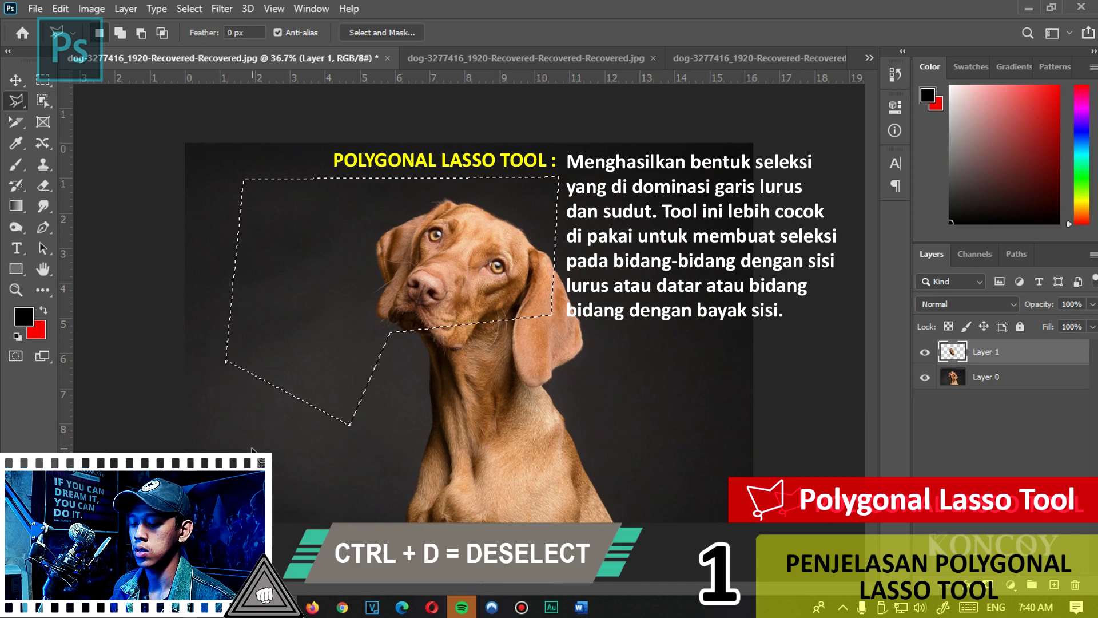
key(ctrl+d)
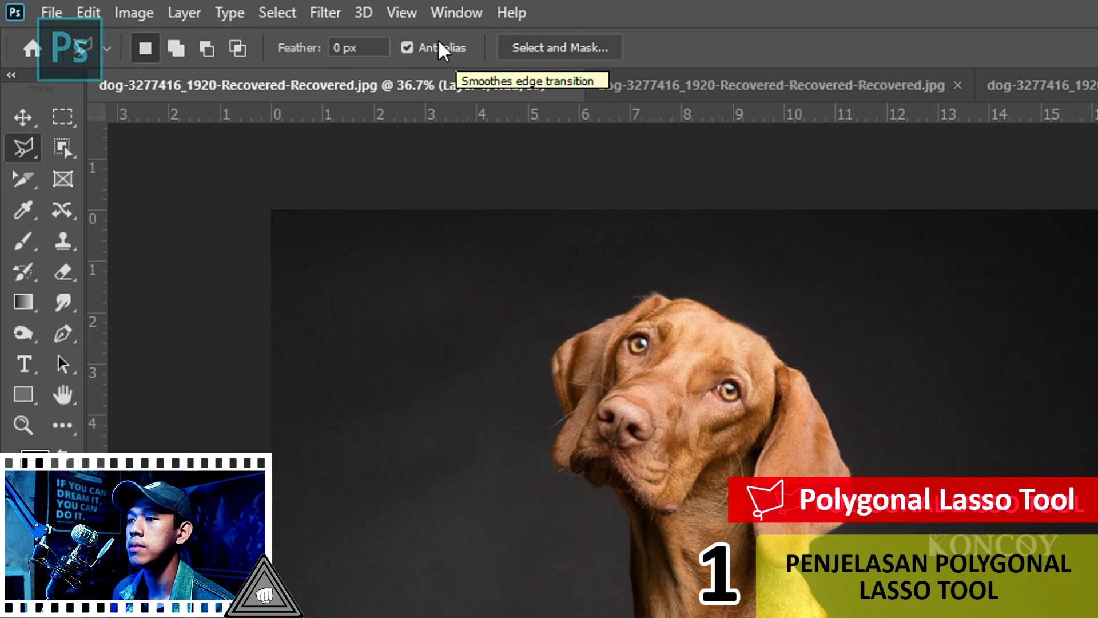
click(466, 559)
click(399, 375)
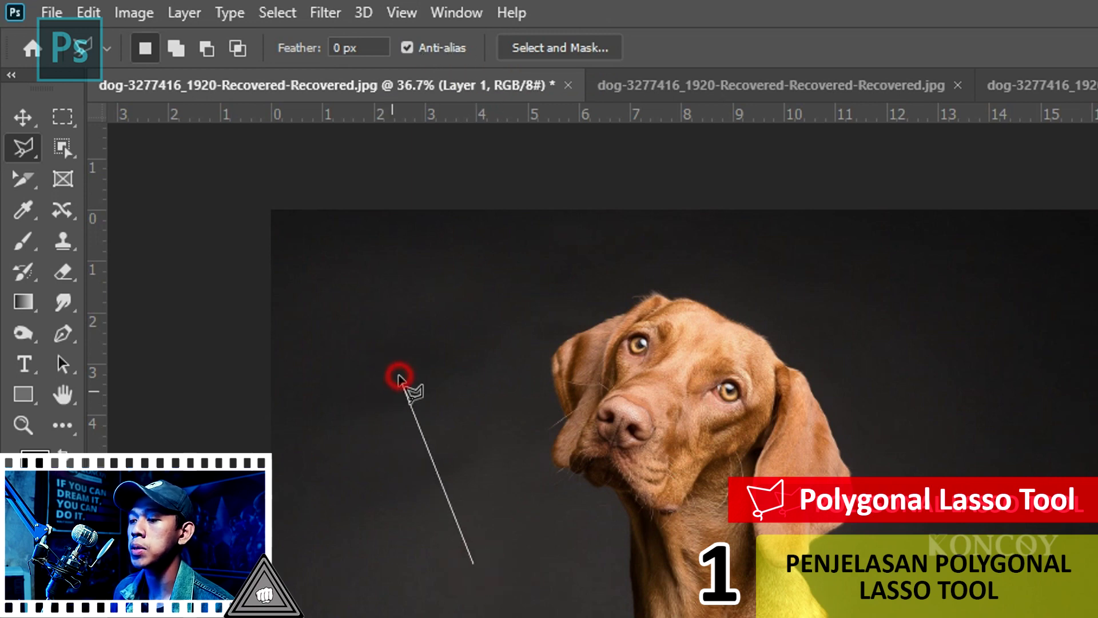
click(473, 321)
click(586, 388)
click(550, 533)
click(476, 560)
right_click(501, 457)
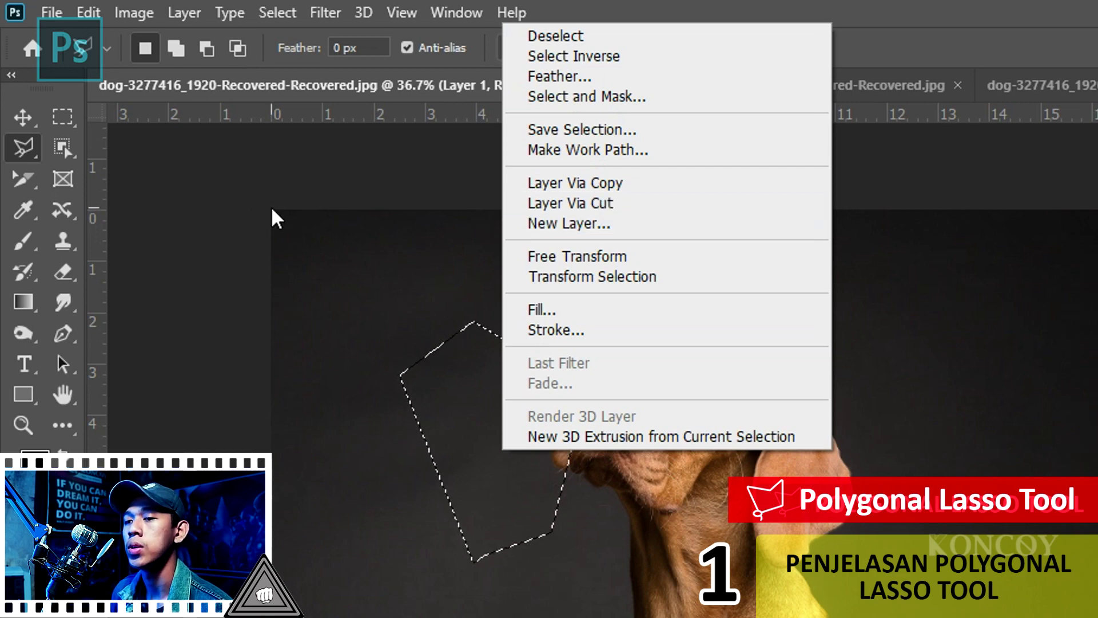
click(265, 263)
key(ctrl+d)
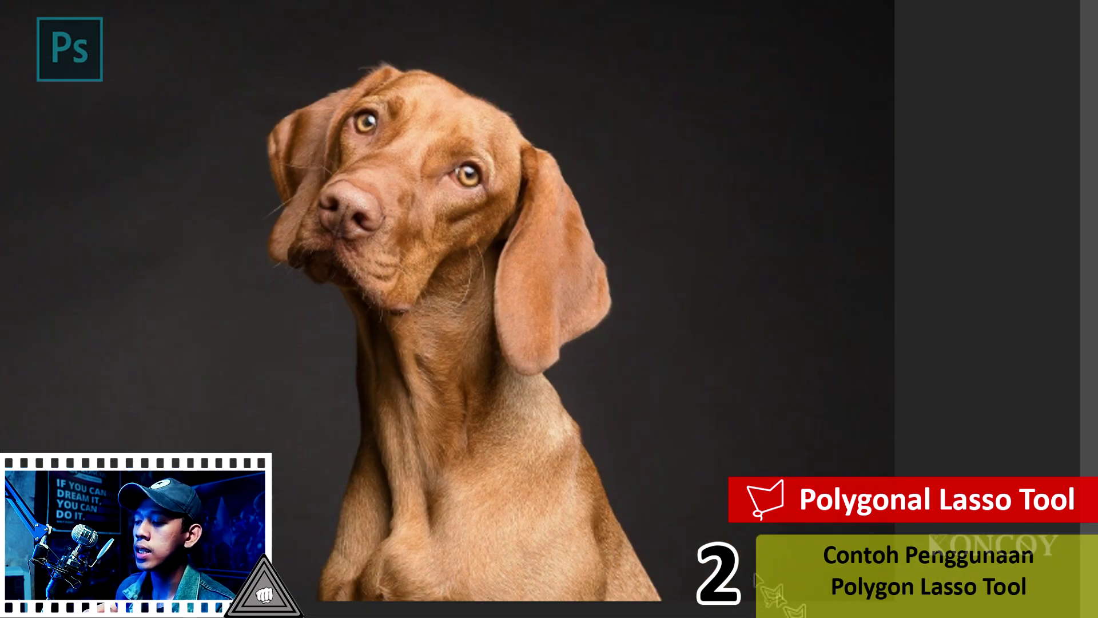
Step: Place Polygonal Lasso points from the lower chest up the neck, right ear and across the head top
click(679, 613)
click(597, 449)
click(566, 380)
click(565, 345)
click(620, 313)
click(605, 237)
click(563, 144)
click(463, 70)
click(381, 48)
Step: Continue points down the left ear, cheek and neck to the bottom edge, then close the selection
click(283, 100)
click(233, 171)
click(250, 220)
click(276, 291)
click(350, 336)
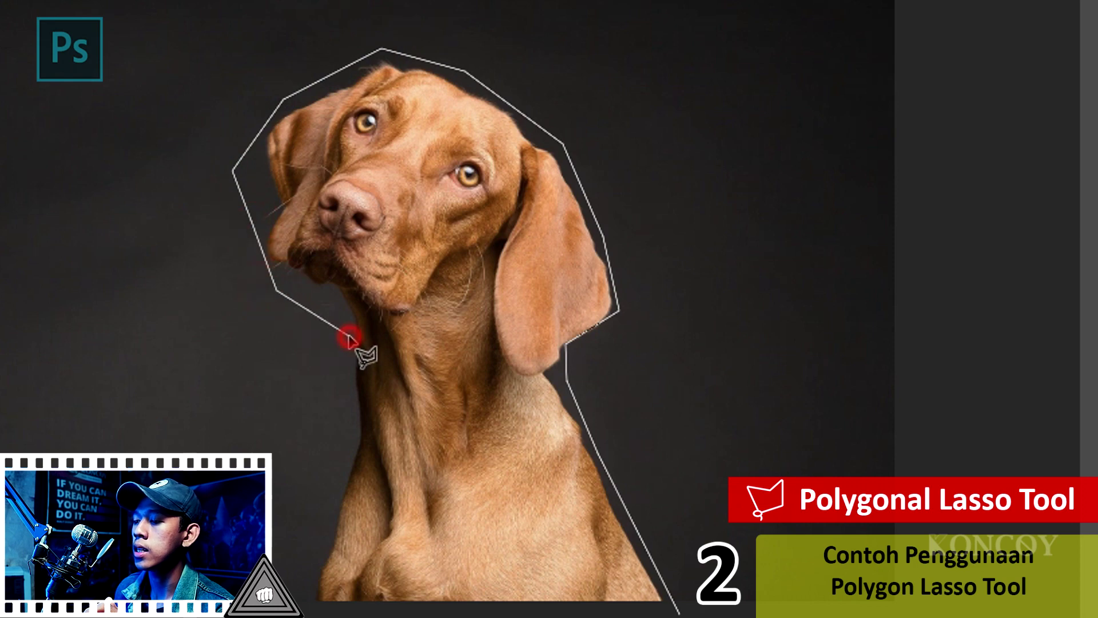
click(353, 422)
click(334, 483)
click(305, 613)
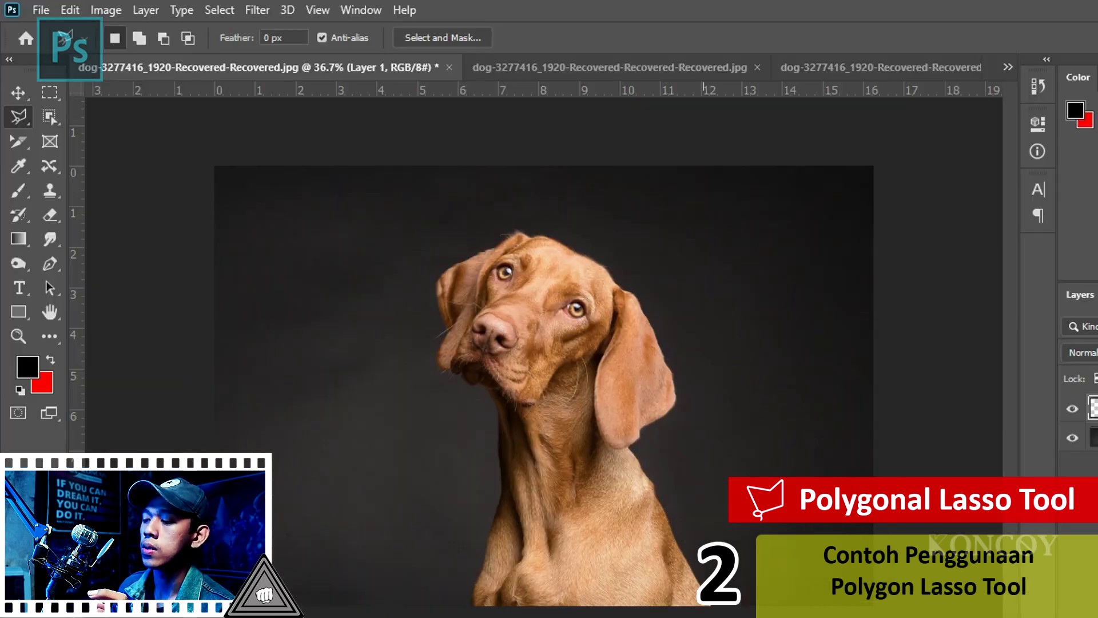
double_click(463, 537)
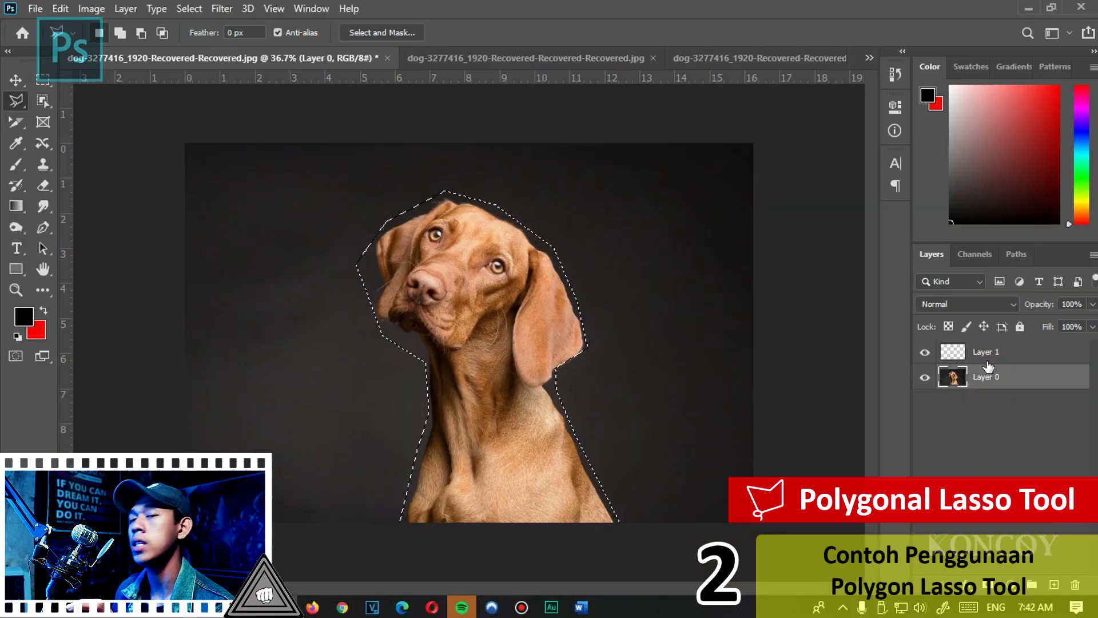
Step: Copy the dog from Layer 0 onto Layer 2, delete empty Layer 1, hide Layer 0, and switch to the Magnetic Lasso
click(975, 384)
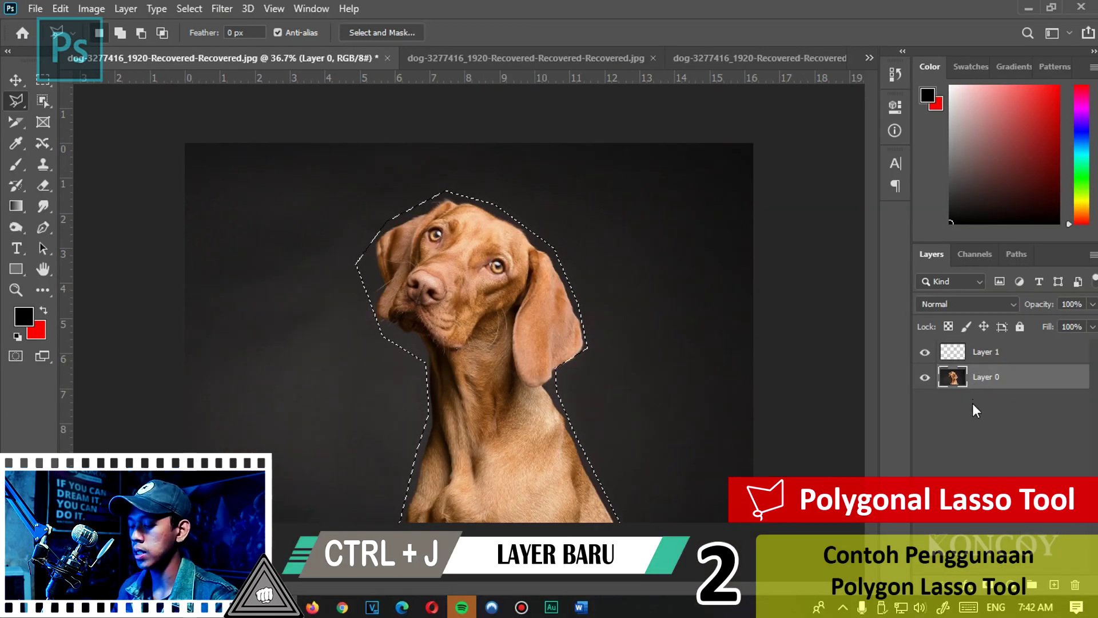
key(ctrl+j)
click(1044, 357)
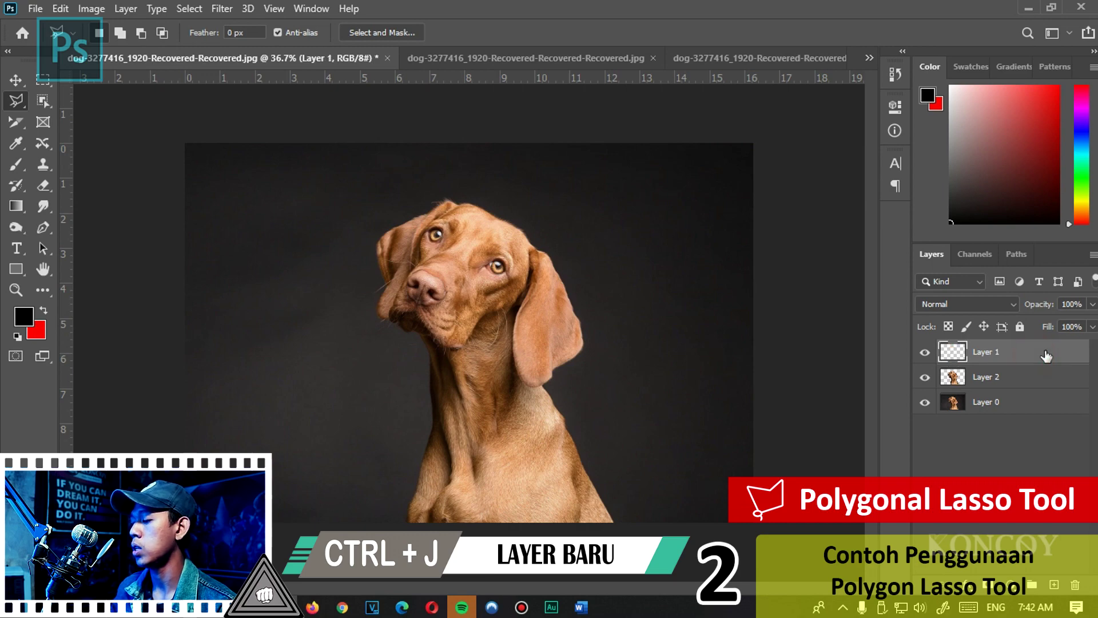
key(Delete)
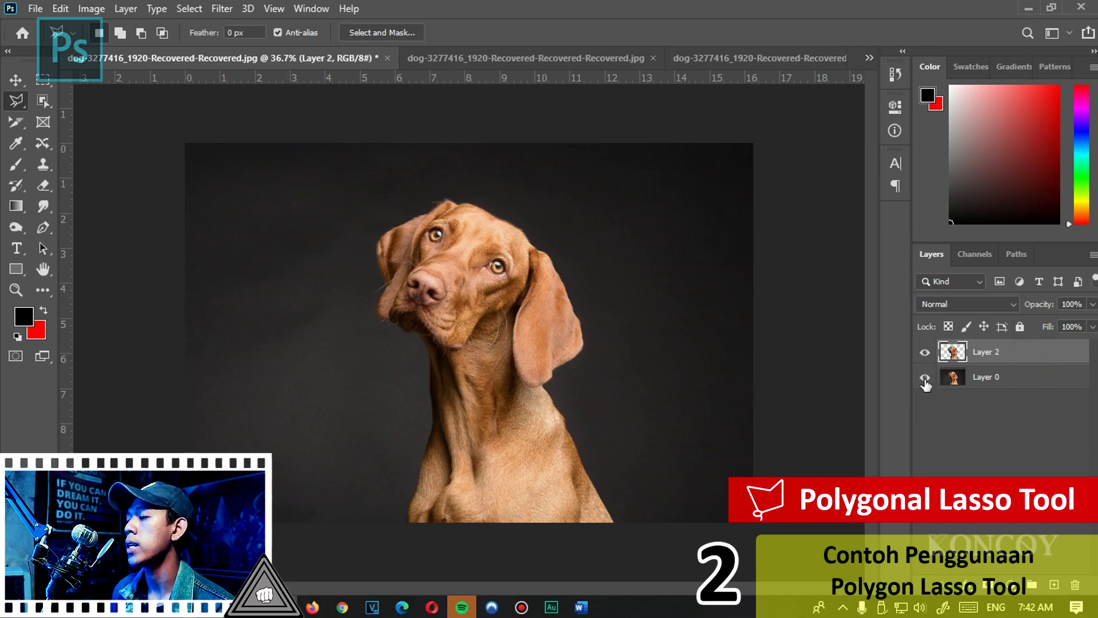
click(924, 380)
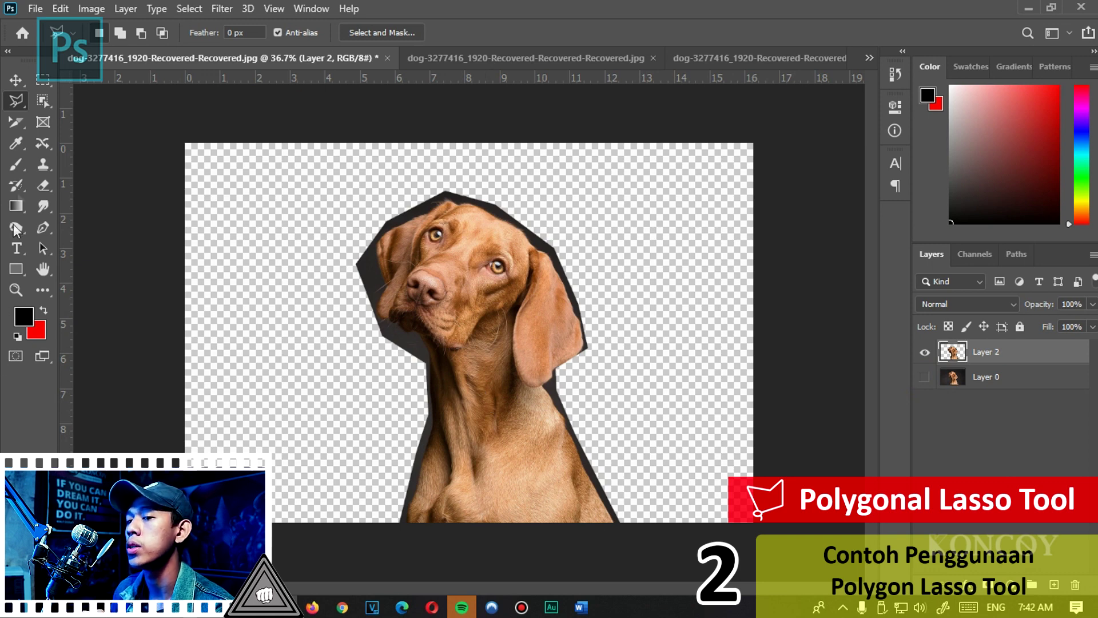
right_click(16, 101)
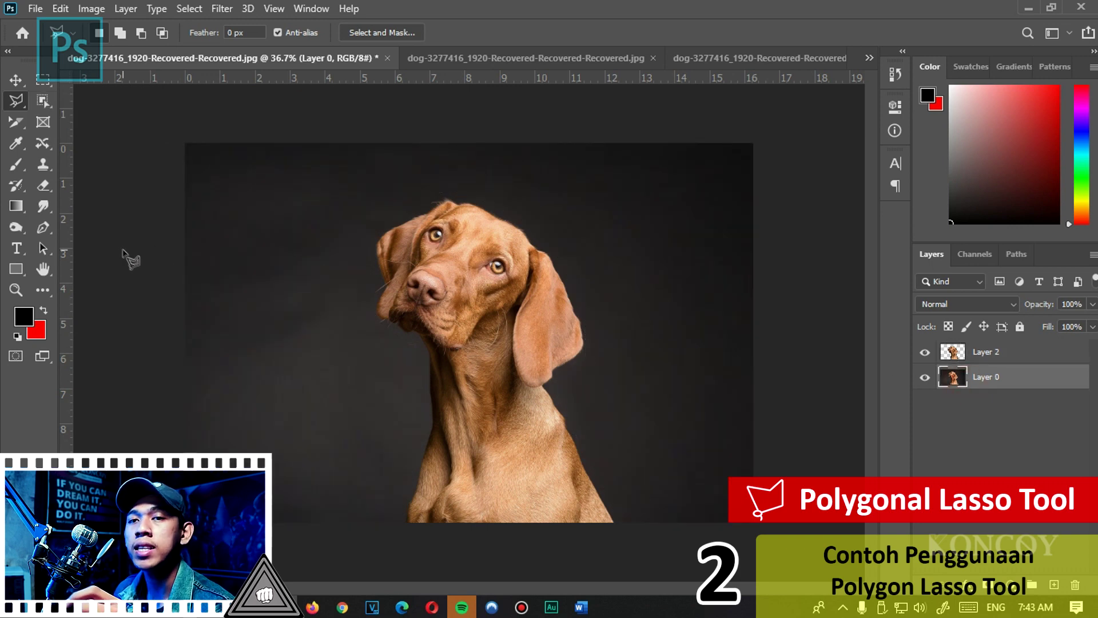
right_click(16, 101)
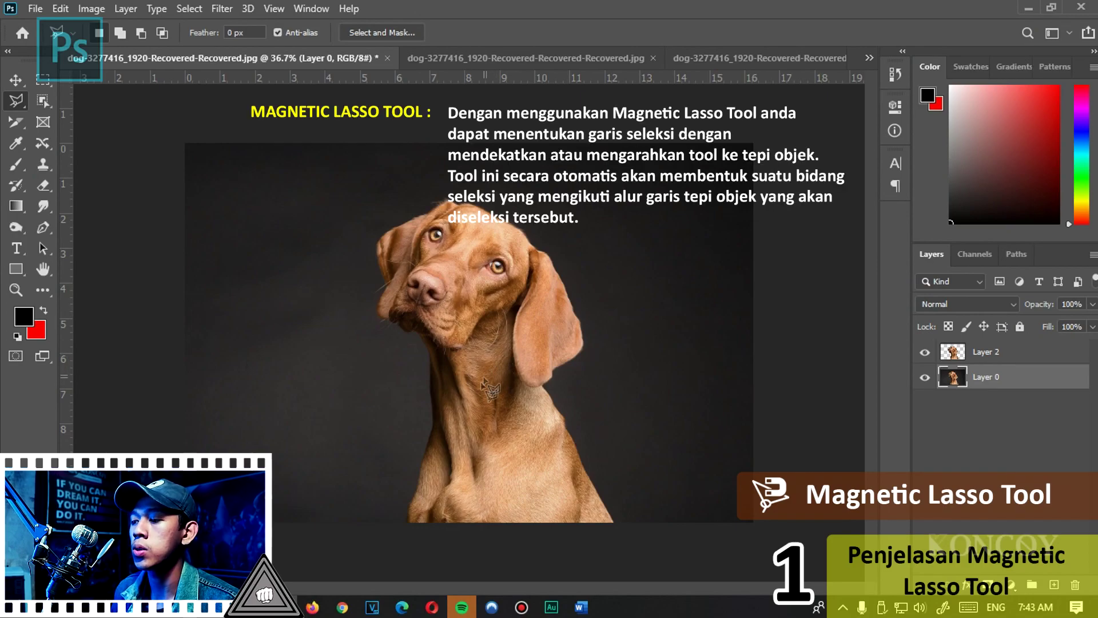
Step: Zoom in on the chest edge and try a magnetic outline at default settings, cancelling it with Esc
scroll(572, 452, up, 2)
scroll(657, 546, up, 3)
scroll(473, 335, up, 2)
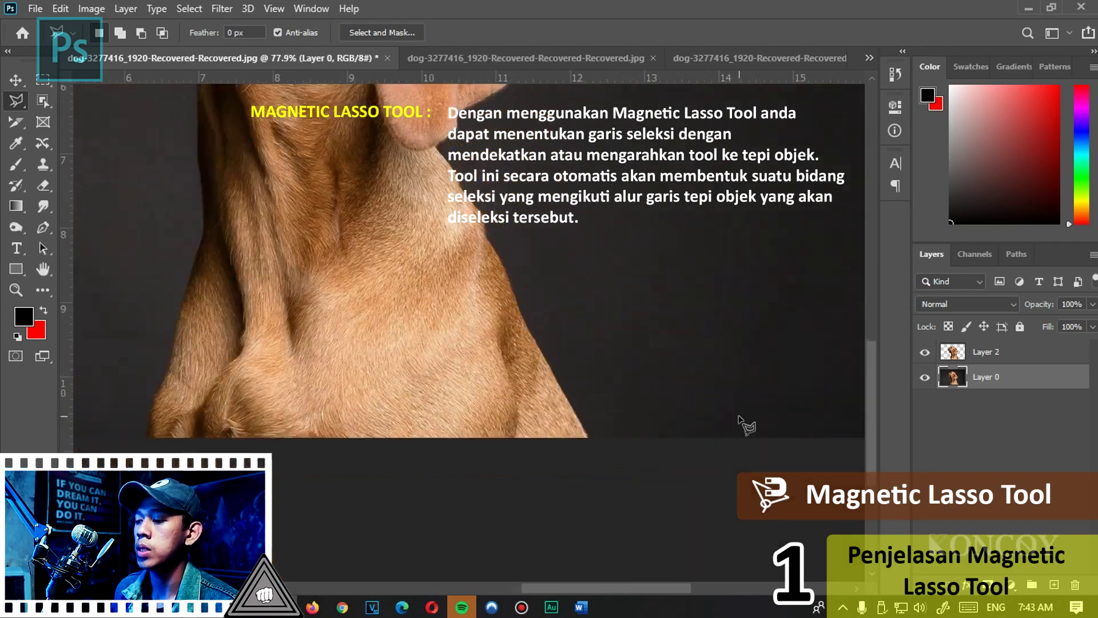
scroll(502, 454, up, 3)
scroll(475, 446, up, 3)
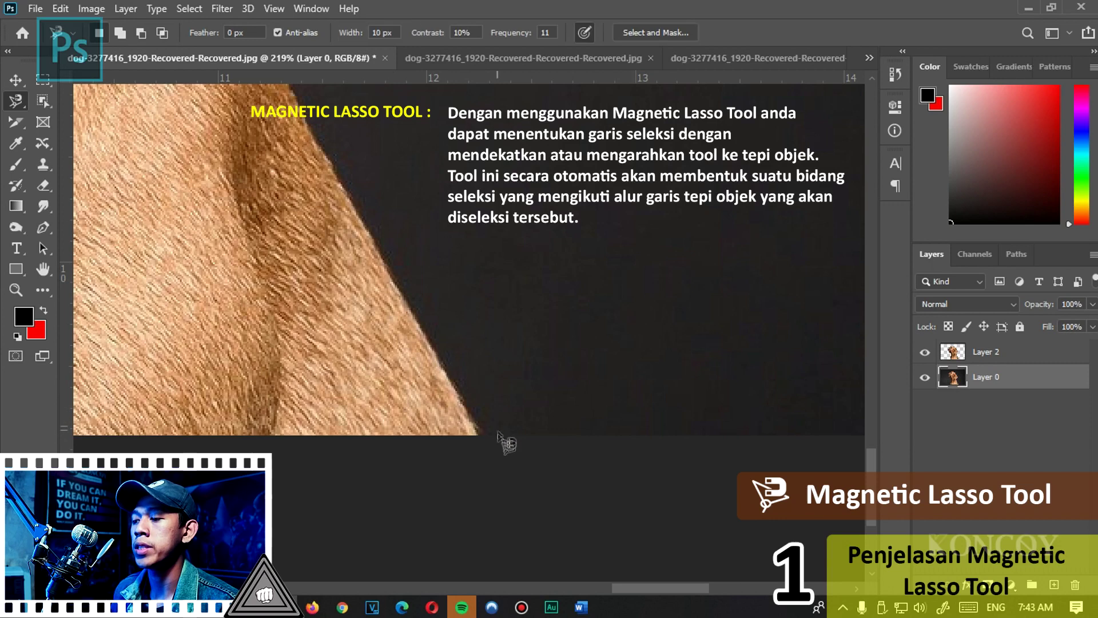
click(479, 432)
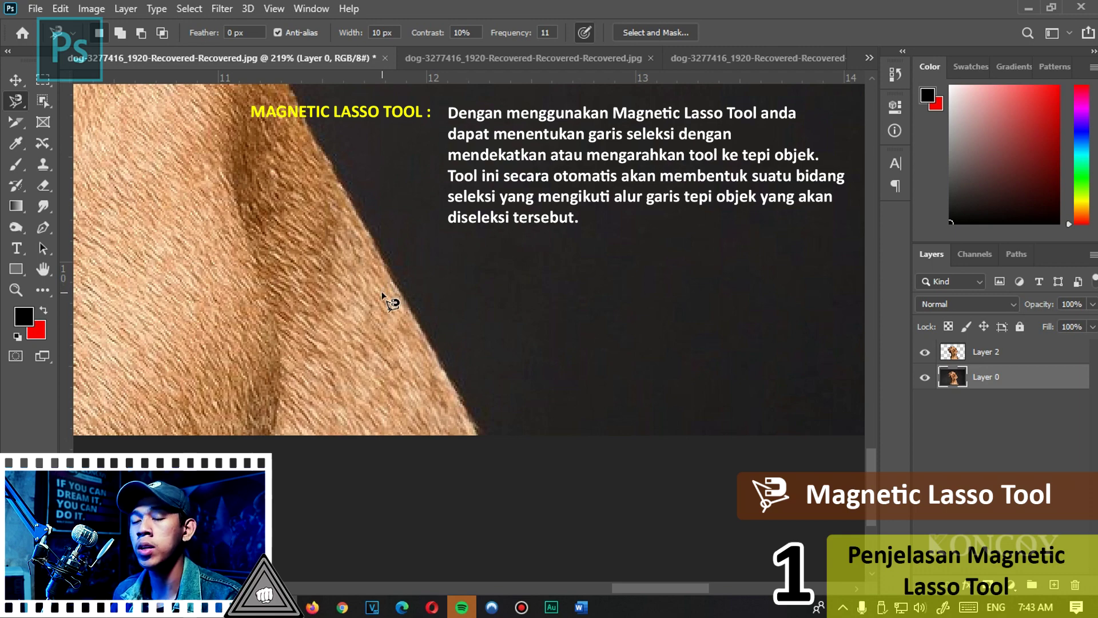
scroll(379, 309, up, 2)
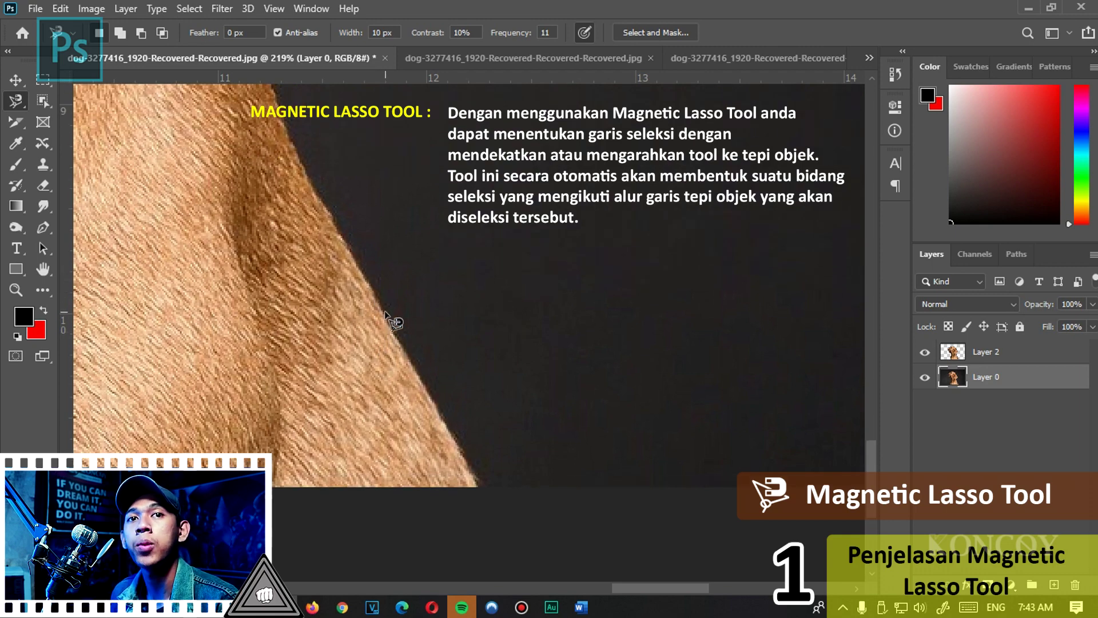
scroll(487, 491, up, 2)
click(480, 487)
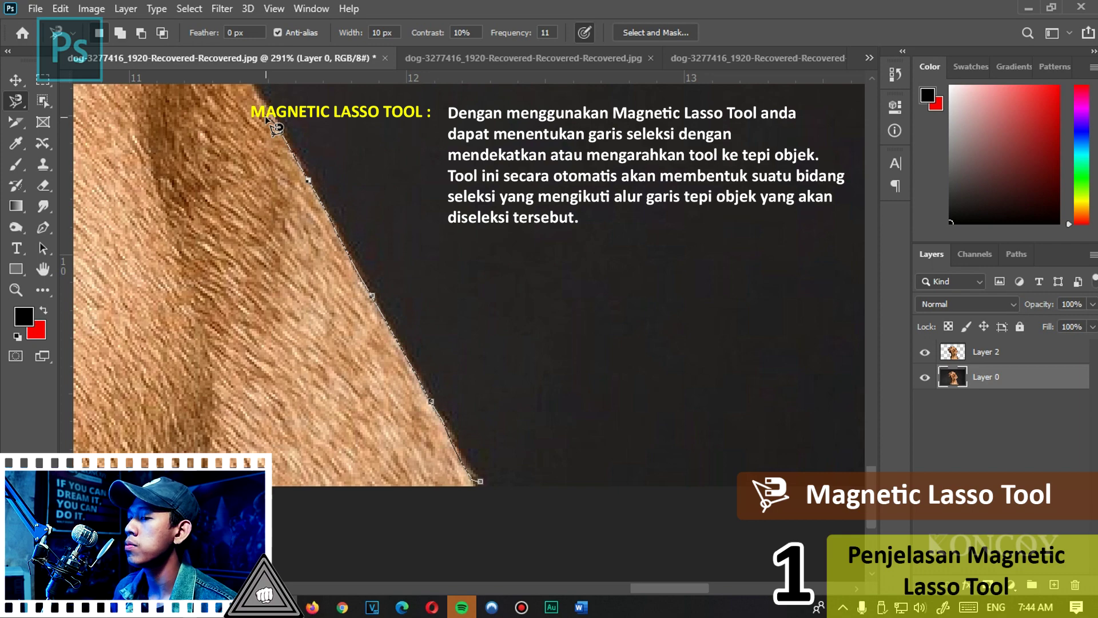
key(Escape)
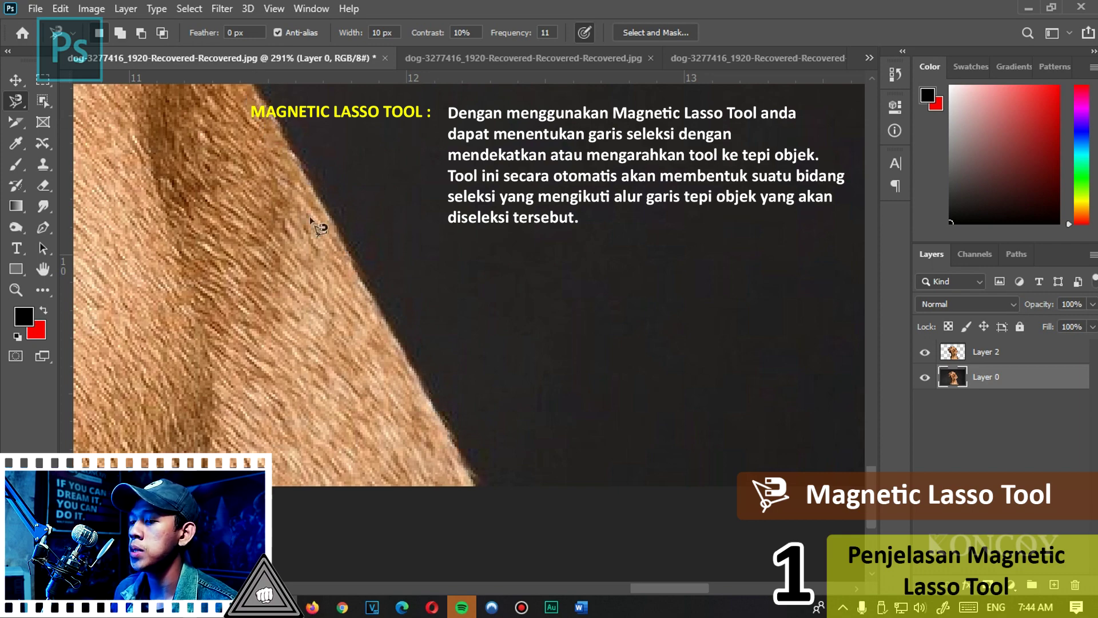
scroll(497, 473, down, 4)
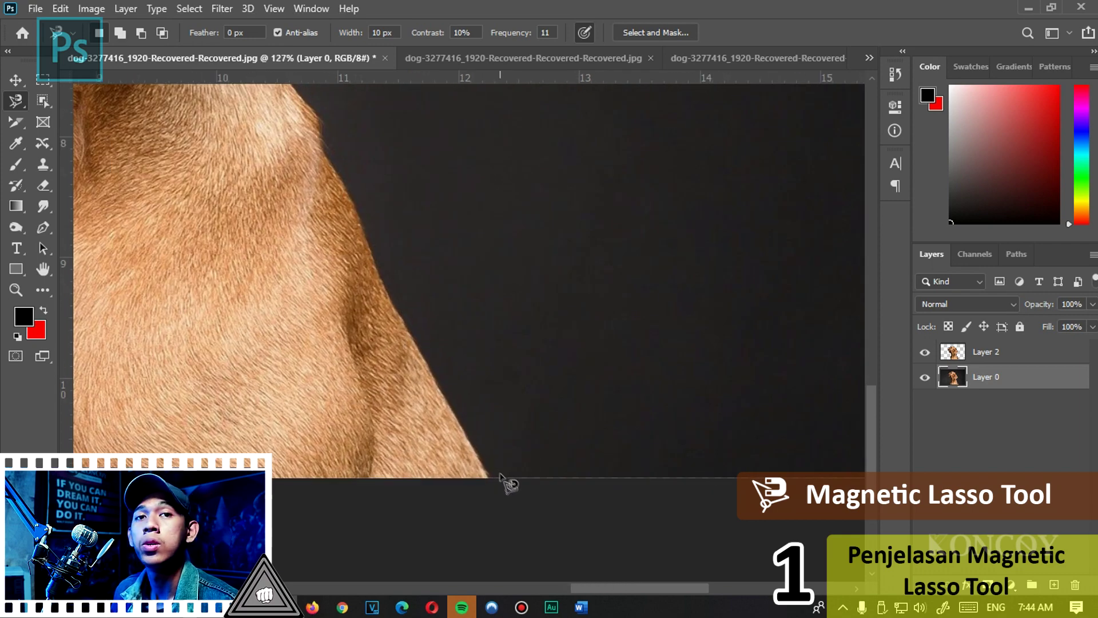
scroll(574, 508, up, 2)
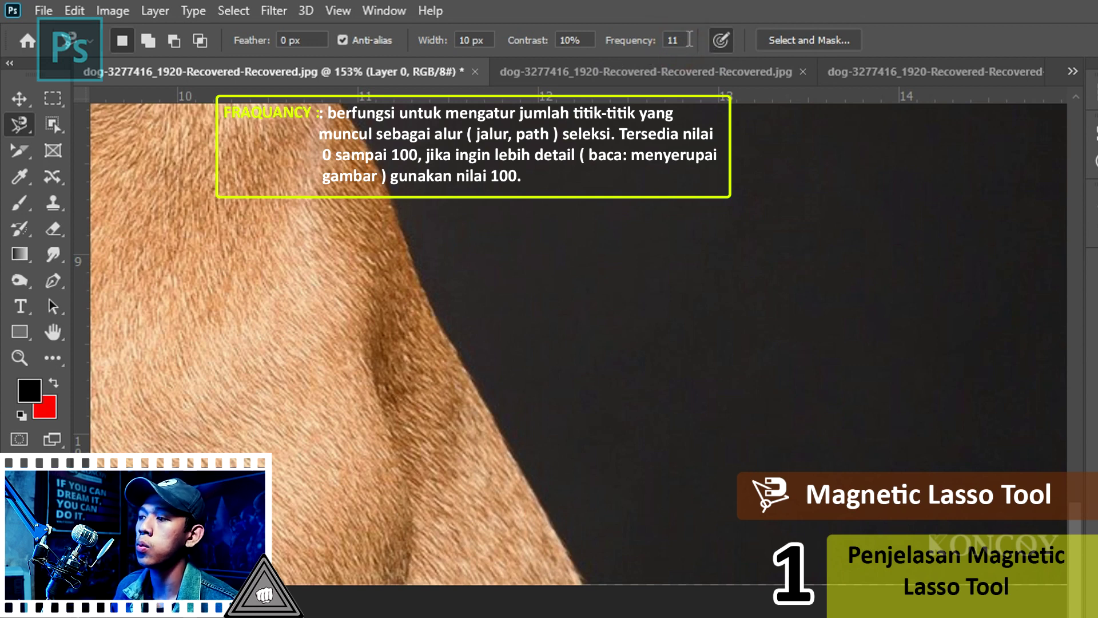
Step: Set the magnetic lasso Frequency to 100, test an outline on the fur edge, and cancel it
double_click(673, 41)
text(100)
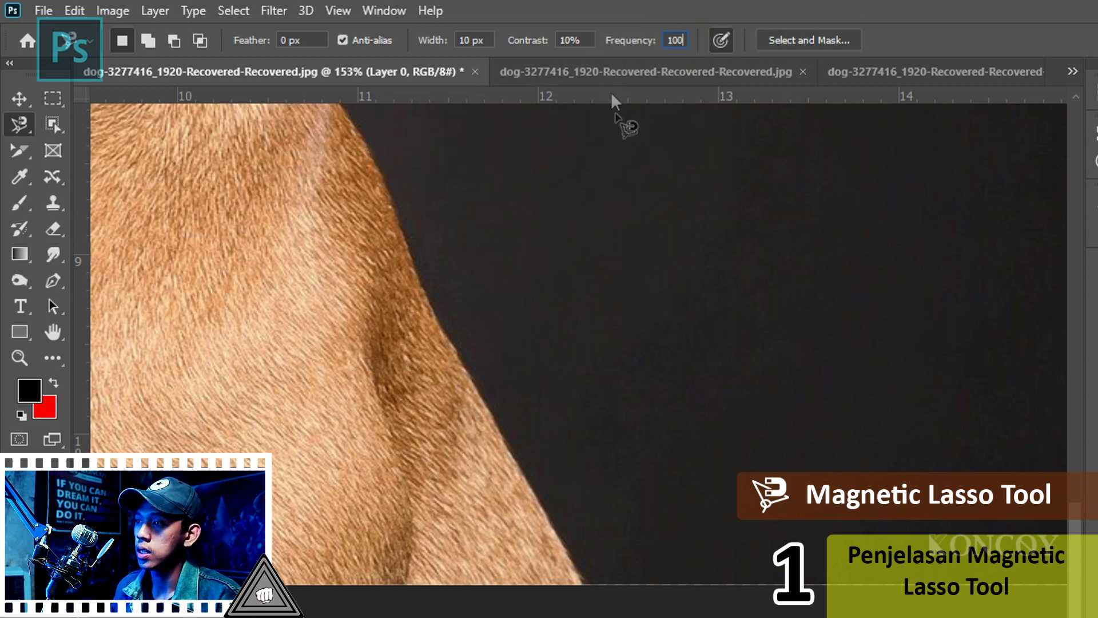
click(582, 576)
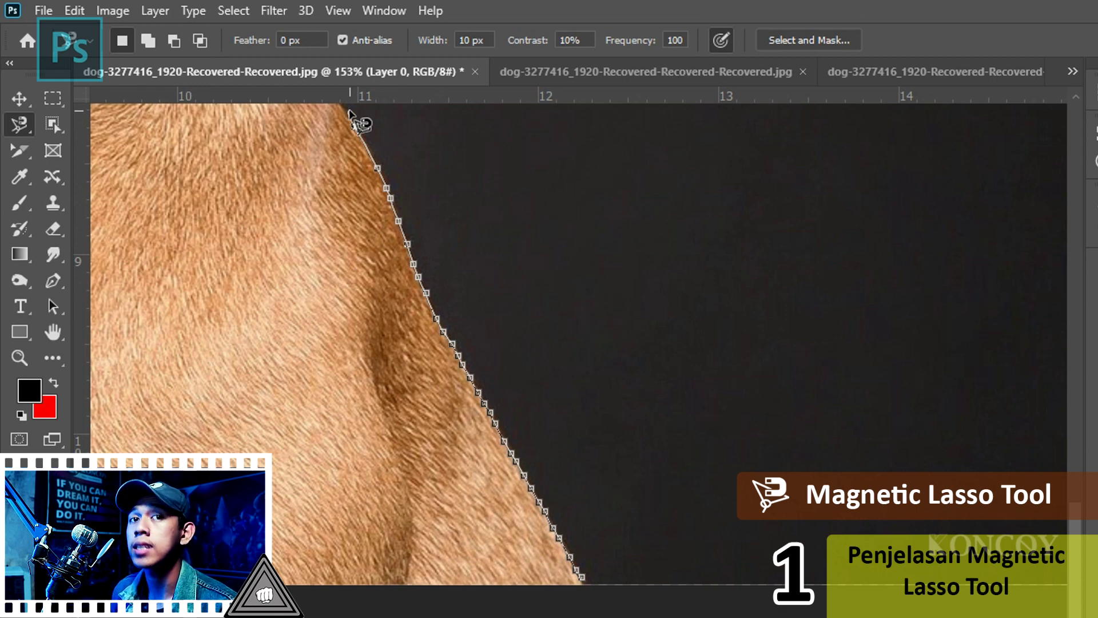
key(Escape)
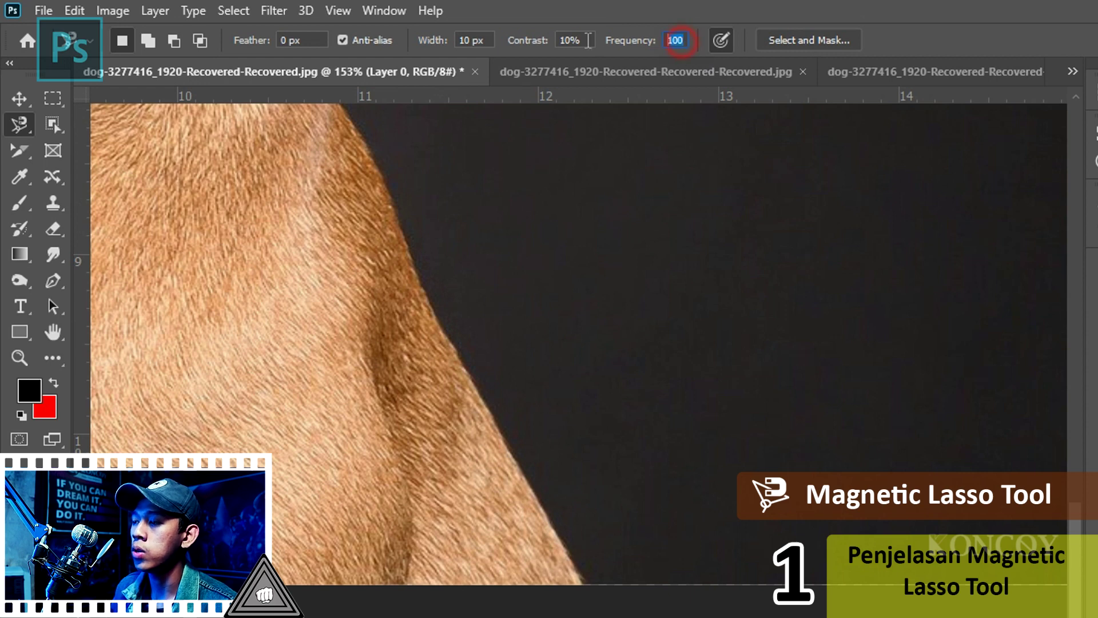
Step: Enter 3 and begin a new magnetic outline from the bottom edge, pinning an anchor up the fur
text(3)
click(582, 582)
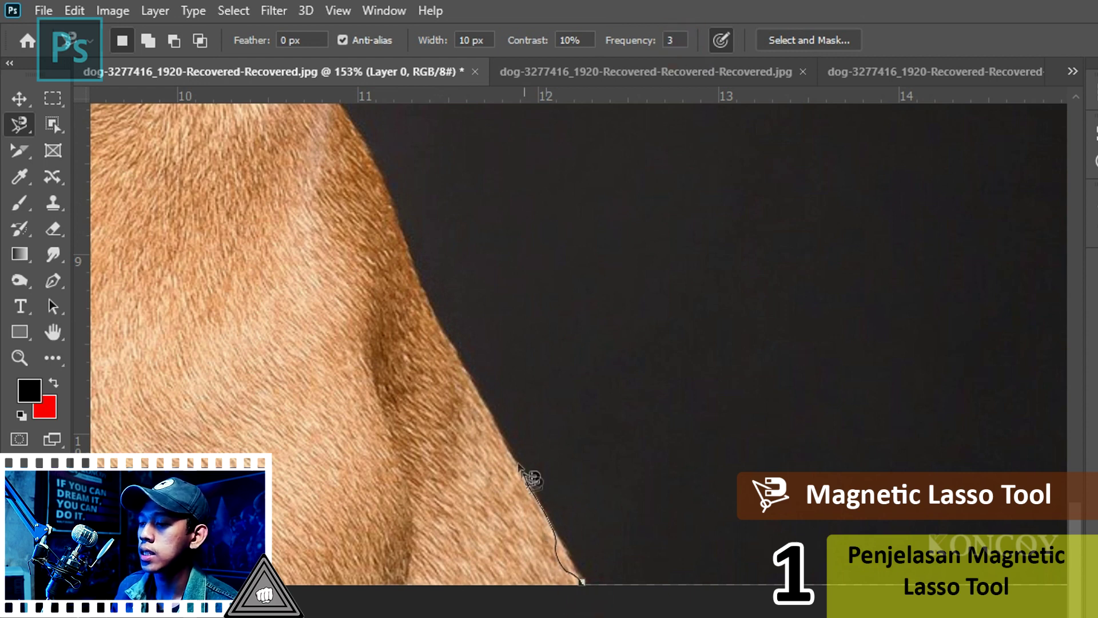
click(433, 312)
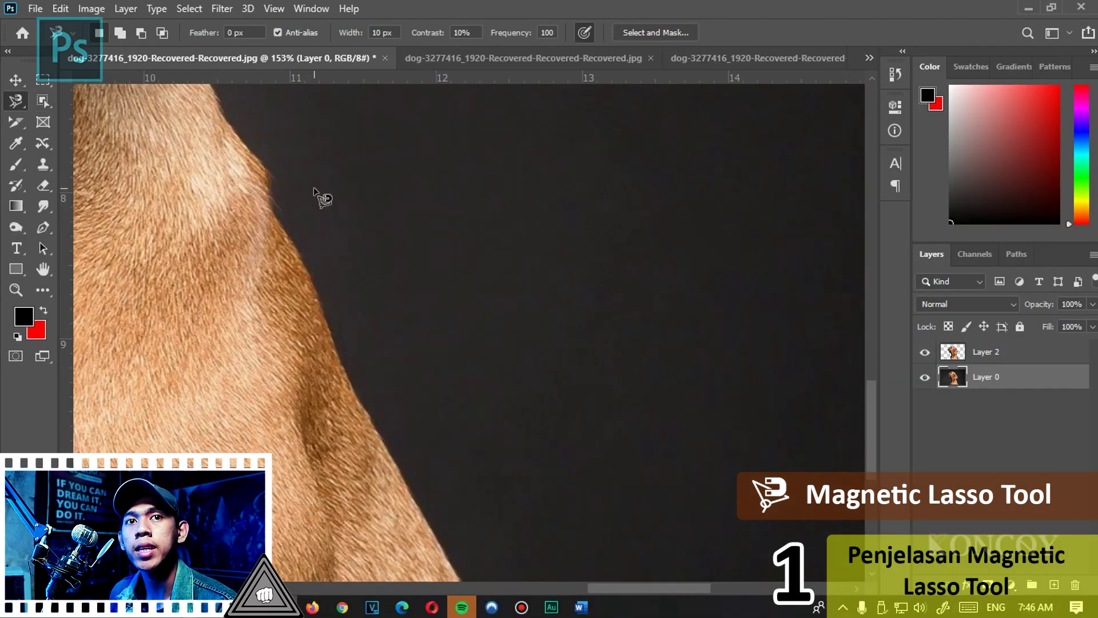
Step: Close the trial neck outline, deselect it with Ctrl+D, zoom out to the whole photo, and start at the lower chest
scroll(335, 234, down, 3)
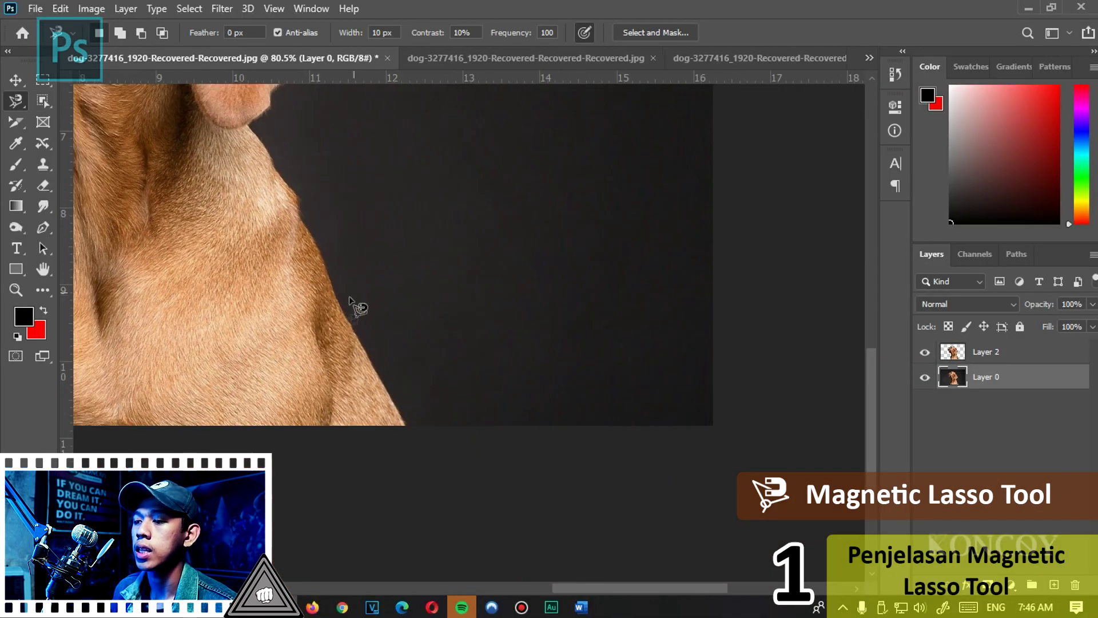
click(341, 335)
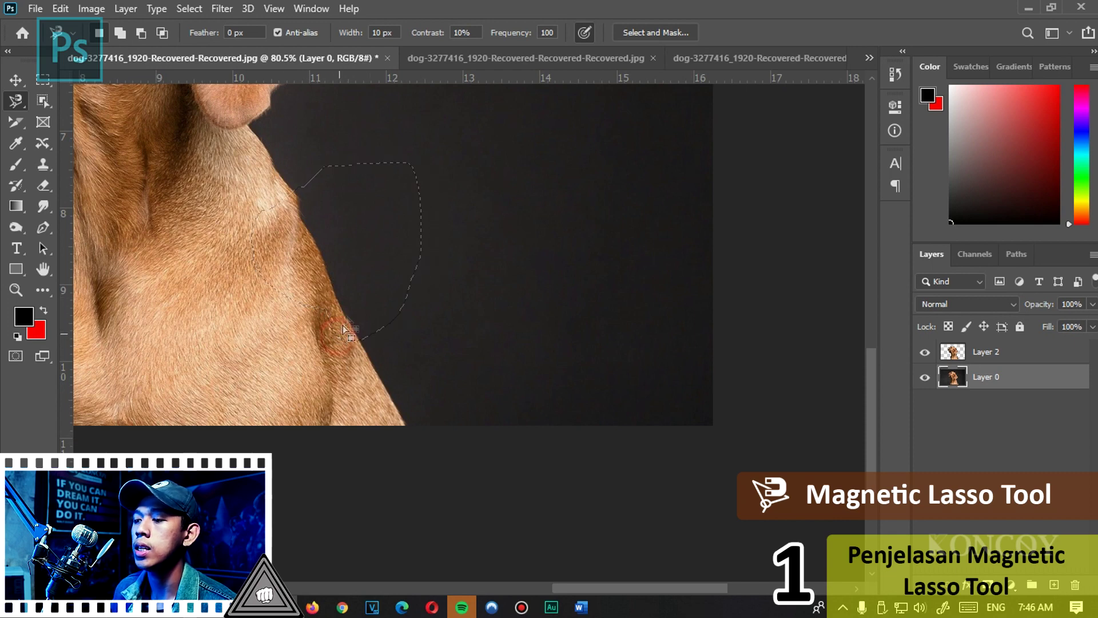
right_click(345, 274)
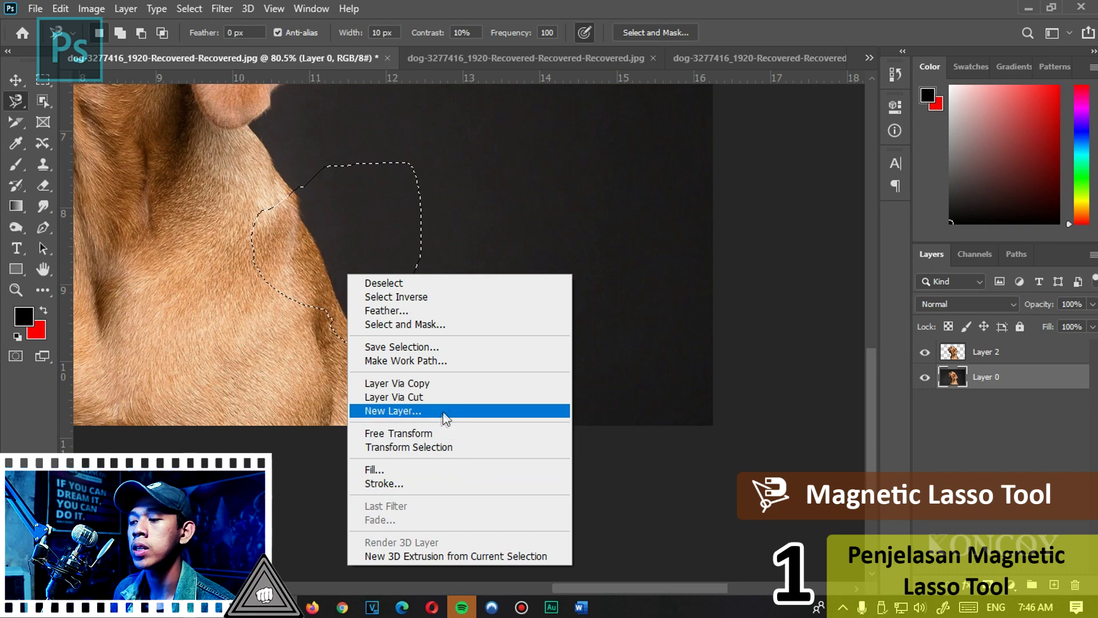
click(346, 228)
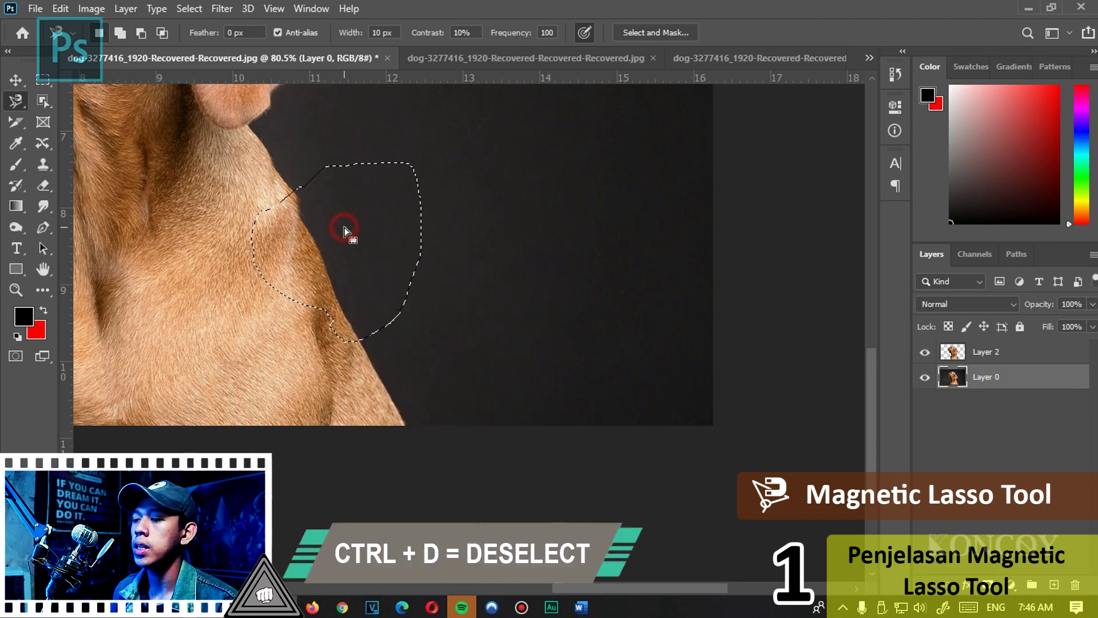
key(ctrl+d)
key(ctrl+0)
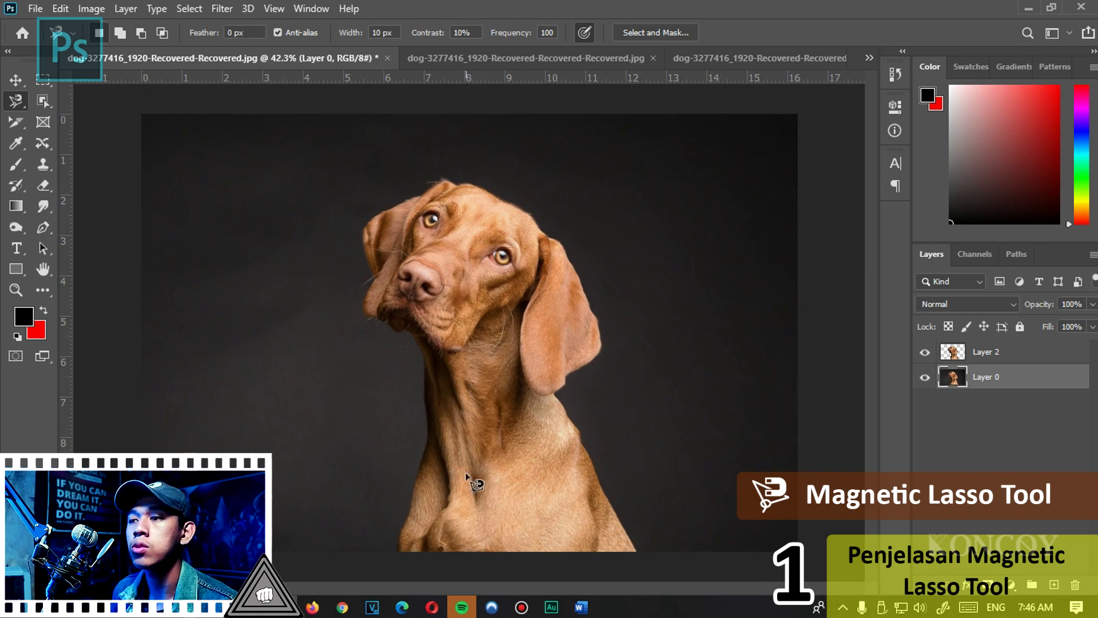
click(260, 318)
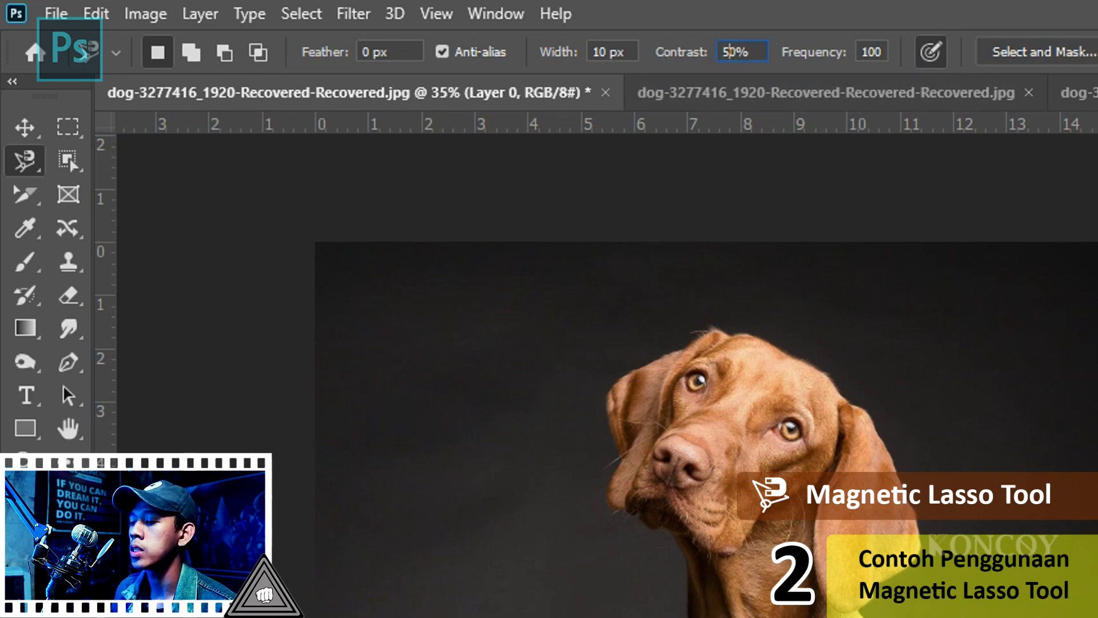
Step: Zoom in, re-pick the Magnetic Lasso from the flyout, and anchor a new outline on the chest fur edge
scroll(895, 472, up, 5)
scroll(758, 555, up, 3)
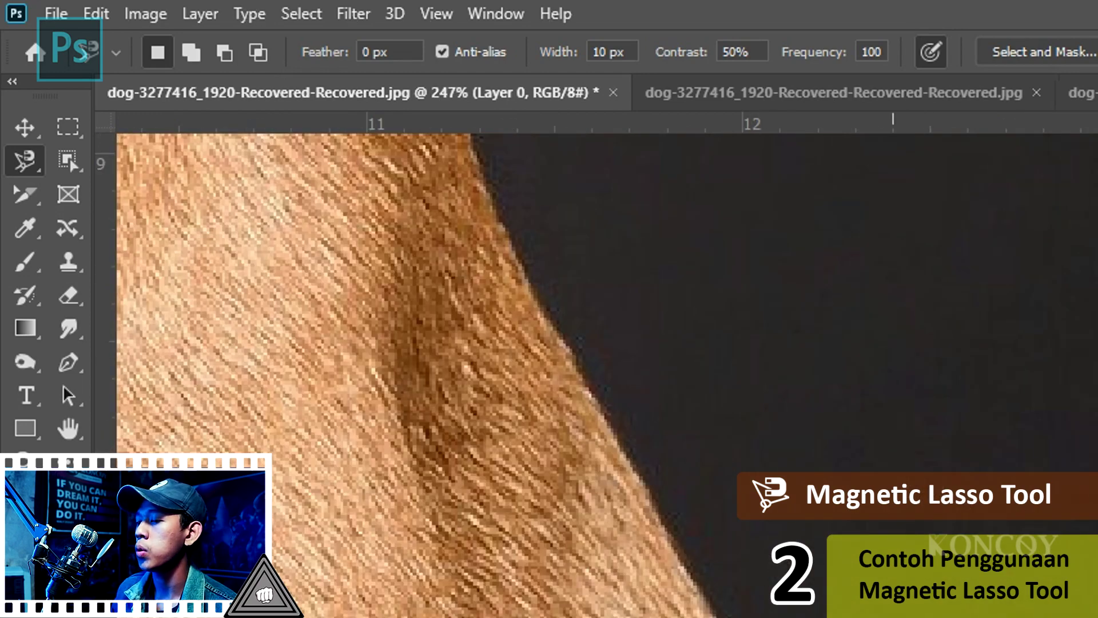
right_click(24, 160)
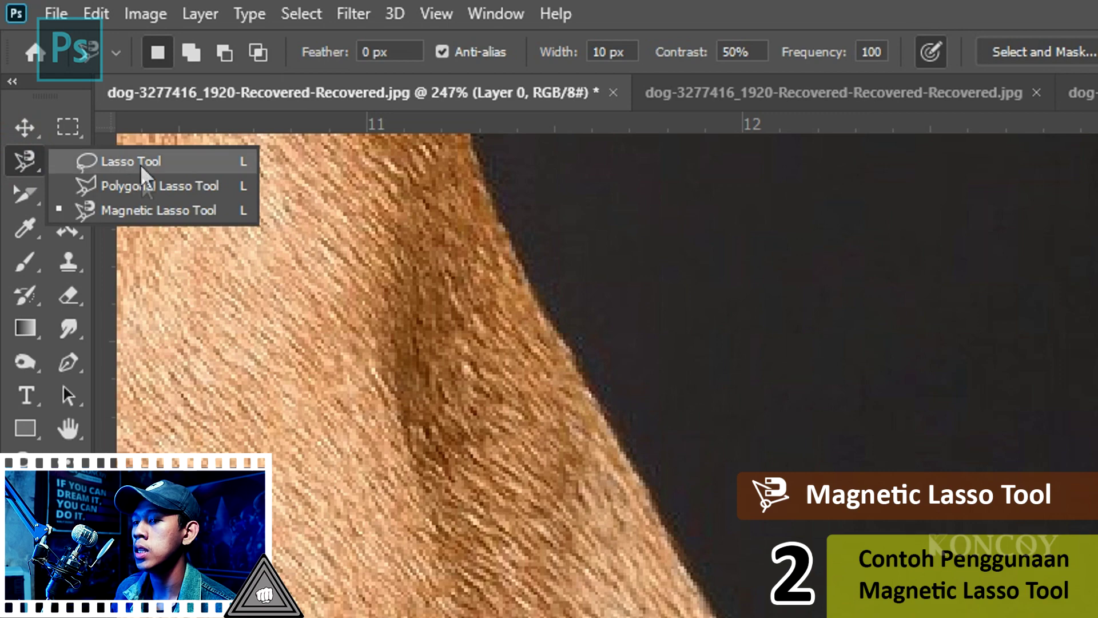
click(143, 210)
click(523, 525)
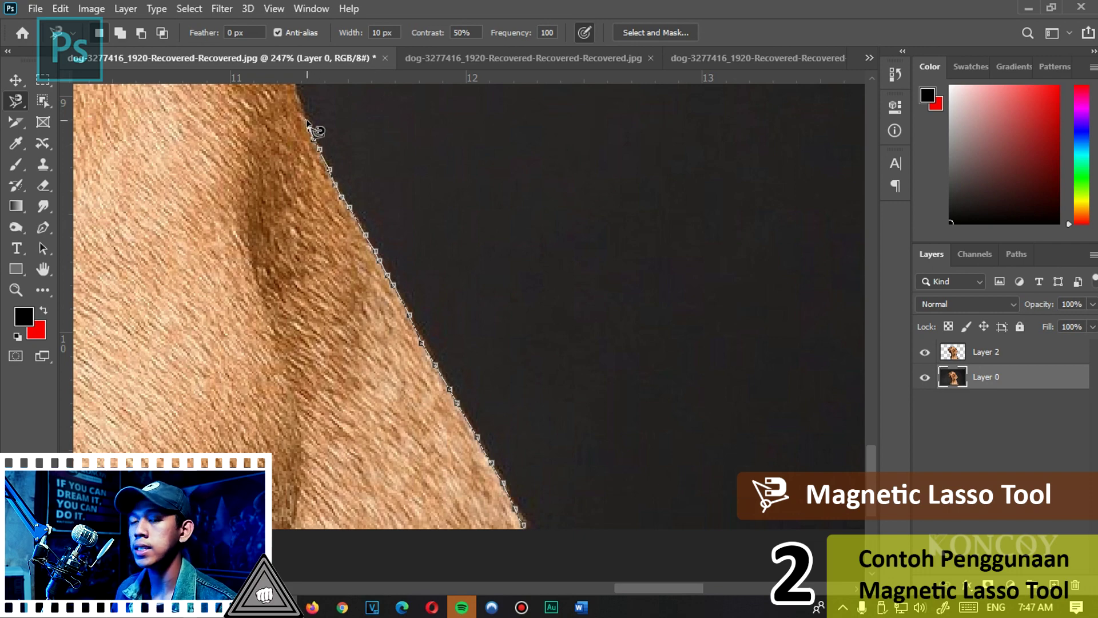
Step: Trace the magnetic outline up the chest fur edge, around the ear, and up the neck
mouse_move(307, 120)
mouse_down()
mouse_move(459, 483)
mouse_move(411, 326)
mouse_move(363, 266)
mouse_up()
mouse_move(337, 201)
mouse_down()
mouse_move(294, 112)
mouse_move(456, 466)
mouse_up()
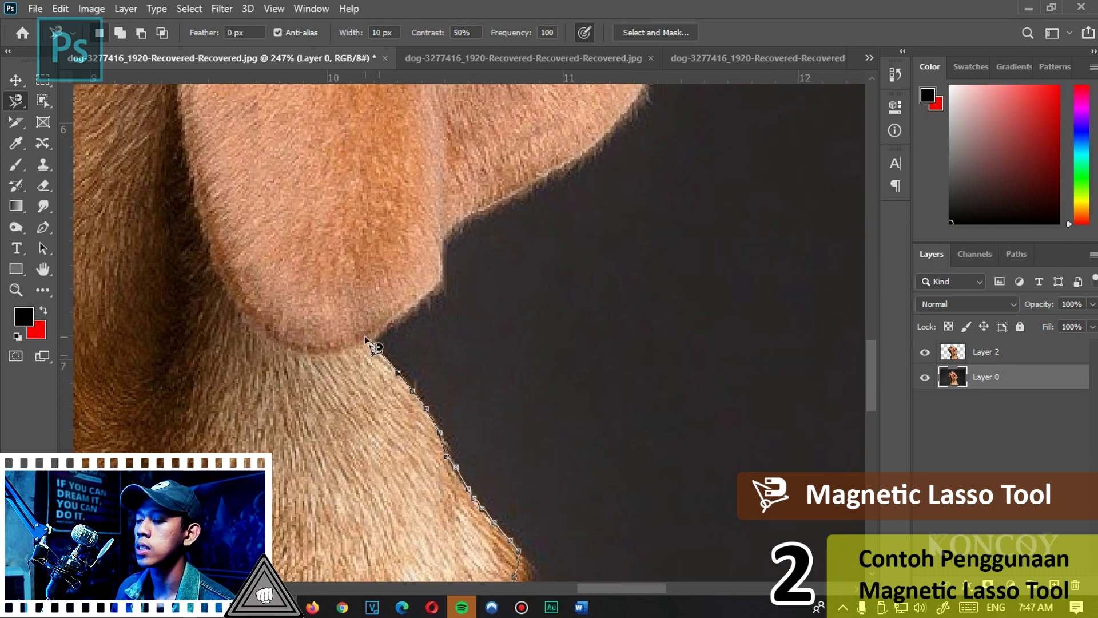
mouse_move(416, 326)
mouse_down()
mouse_move(448, 306)
mouse_move(465, 233)
mouse_move(559, 182)
mouse_move(309, 429)
mouse_move(283, 480)
mouse_up()
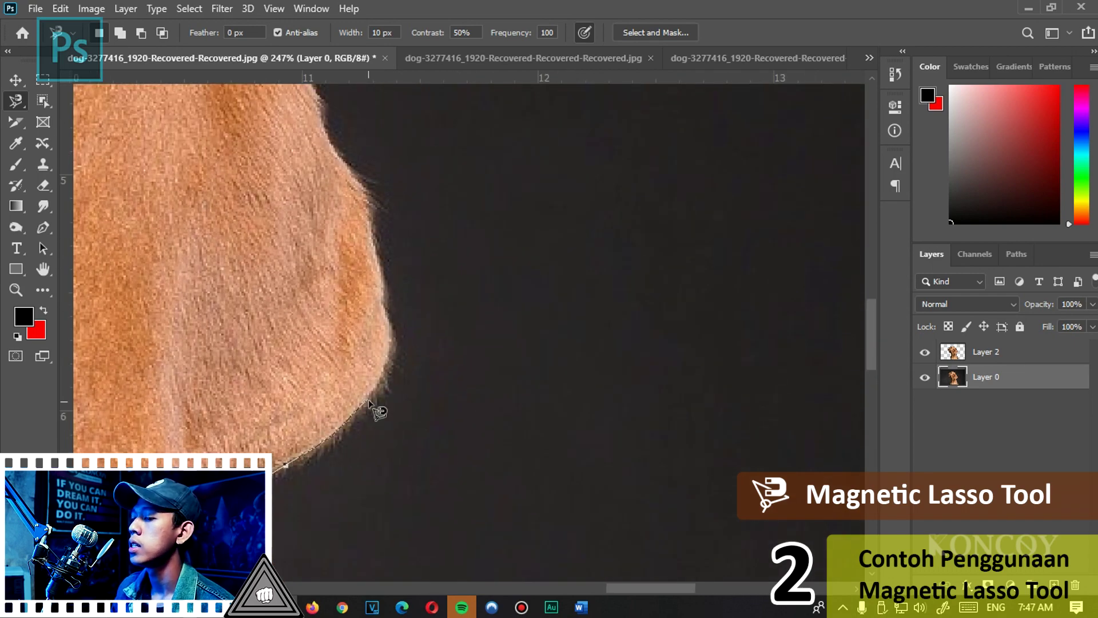
drag(392, 390, 387, 263)
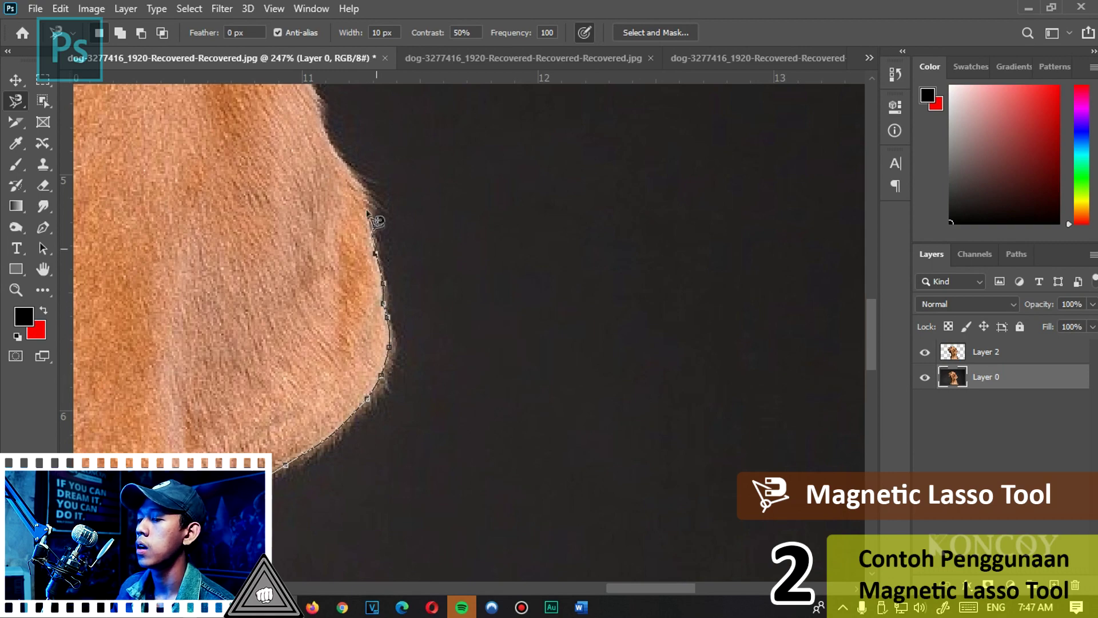
mouse_move(346, 152)
mouse_down()
mouse_move(323, 109)
mouse_move(409, 366)
mouse_up()
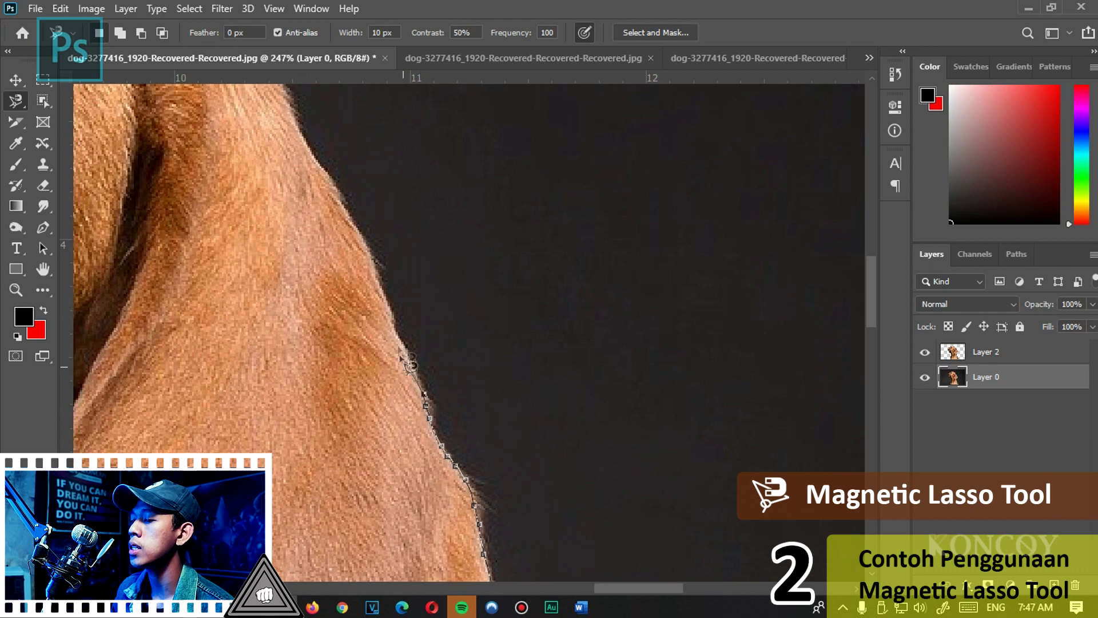
drag(391, 302, 365, 237)
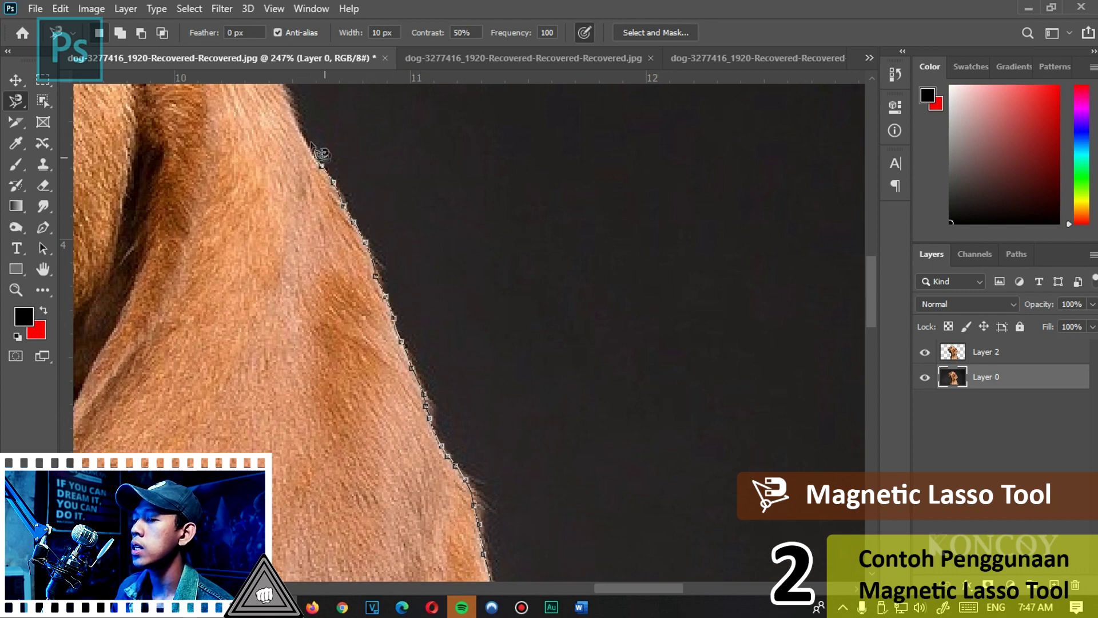
Step: Continue the outline behind the ear, over the head, down the snout and along the bottom, then close it
drag(293, 114, 399, 367)
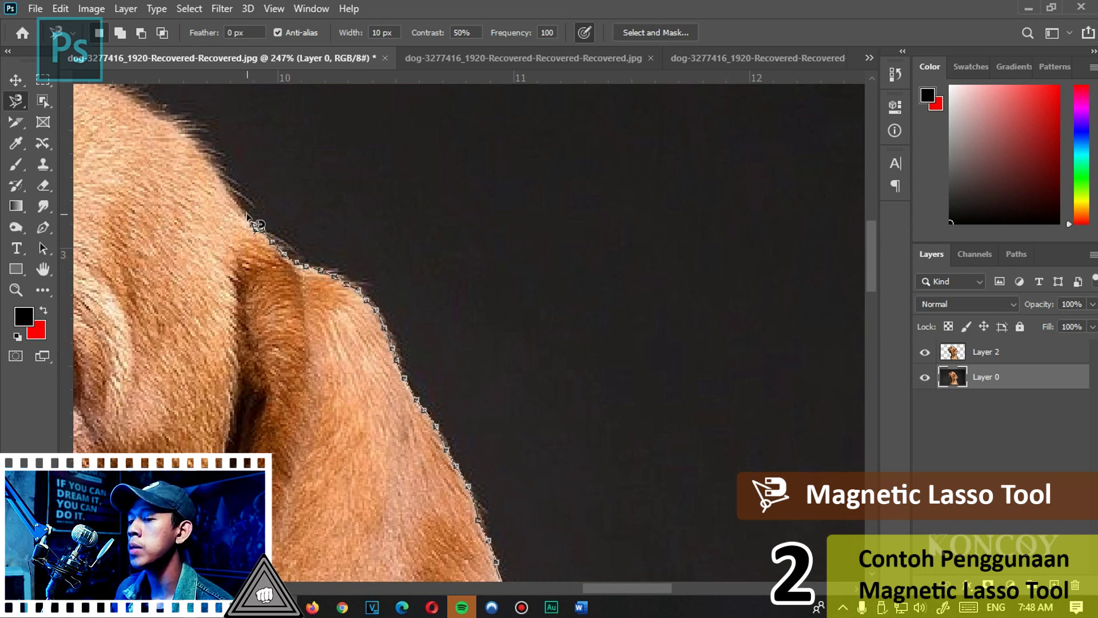
drag(180, 129, 540, 314)
drag(439, 260, 327, 201)
mouse_move(266, 170)
mouse_down()
mouse_move(143, 146)
mouse_move(613, 221)
mouse_move(618, 232)
mouse_up()
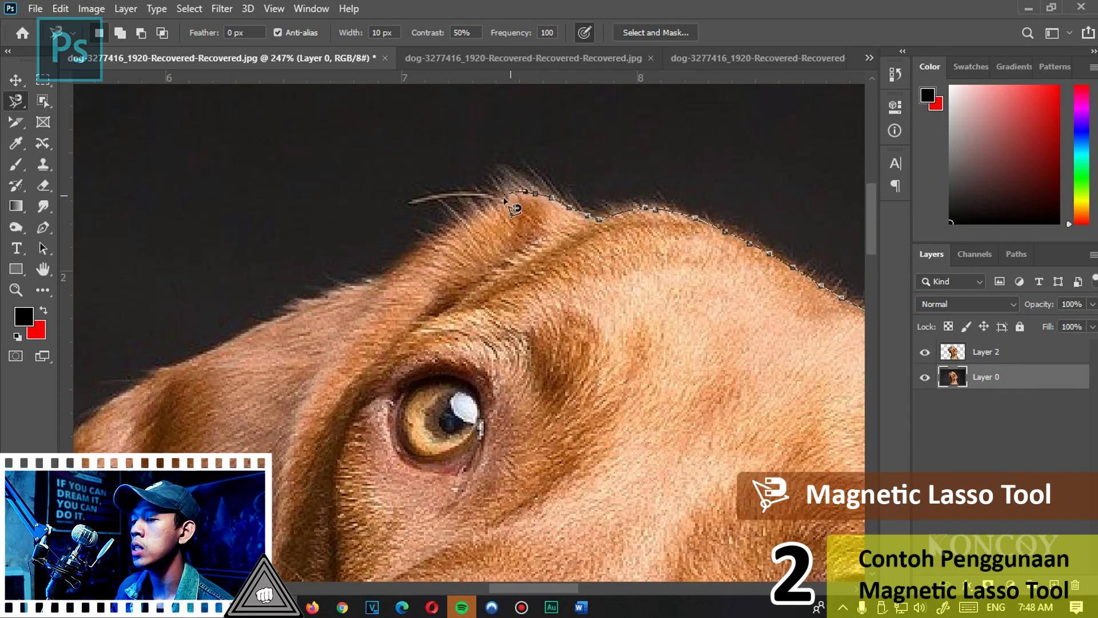
mouse_move(381, 281)
mouse_down()
mouse_move(208, 357)
mouse_move(414, 216)
mouse_move(535, 152)
mouse_up()
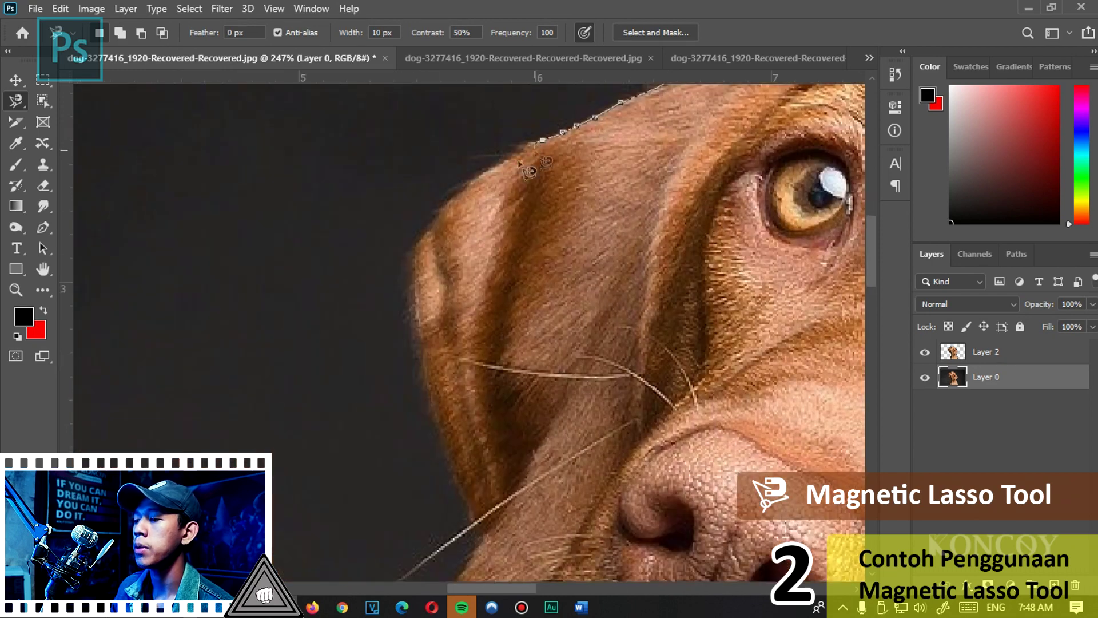
mouse_move(443, 220)
mouse_down()
mouse_move(417, 253)
mouse_move(405, 299)
mouse_move(416, 373)
mouse_move(457, 455)
mouse_up()
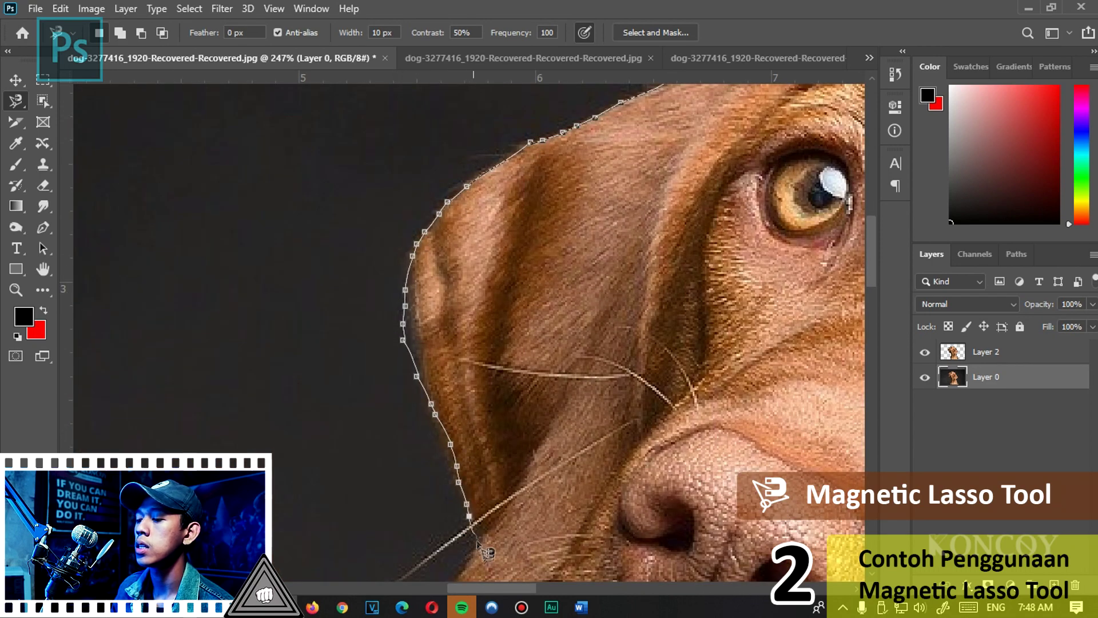
mouse_move(476, 550)
mouse_down()
mouse_move(541, 240)
mouse_move(490, 314)
mouse_move(486, 395)
mouse_move(515, 422)
mouse_move(566, 420)
mouse_move(319, 275)
mouse_move(378, 309)
mouse_move(441, 309)
mouse_move(498, 368)
mouse_move(543, 463)
mouse_move(538, 502)
mouse_move(503, 154)
mouse_move(497, 274)
mouse_move(514, 475)
mouse_move(503, 510)
mouse_move(458, 147)
mouse_move(424, 341)
mouse_move(380, 448)
mouse_move(482, 103)
mouse_move(450, 313)
mouse_move(394, 387)
mouse_move(399, 500)
mouse_move(453, 539)
mouse_move(105, 408)
mouse_up()
drag(473, 408, 292, 416)
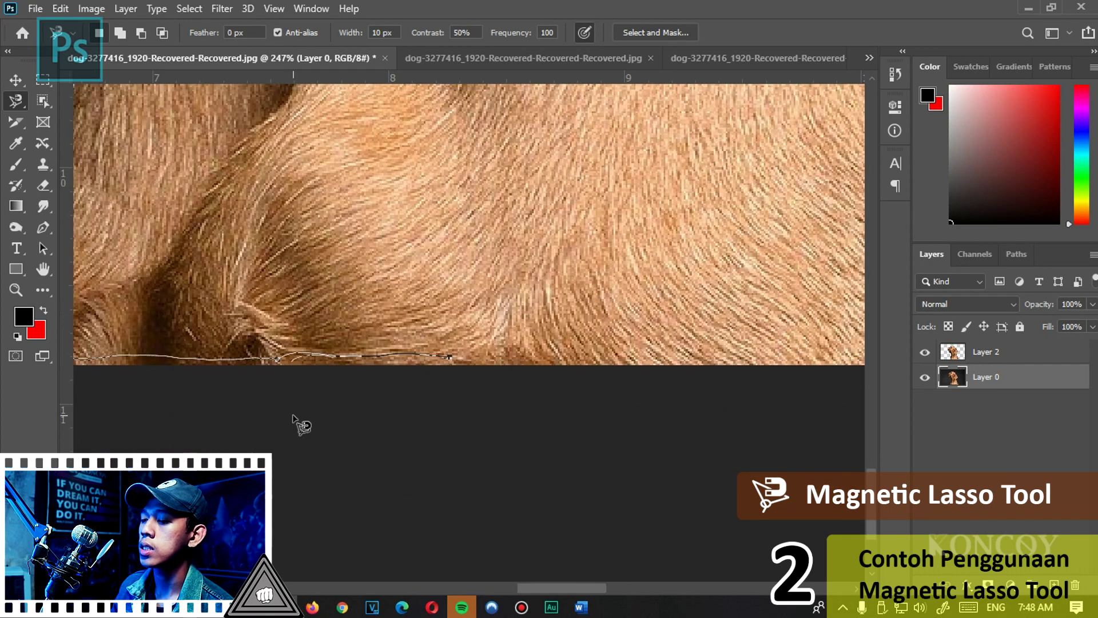
double_click(411, 384)
scroll(417, 401, down, 5)
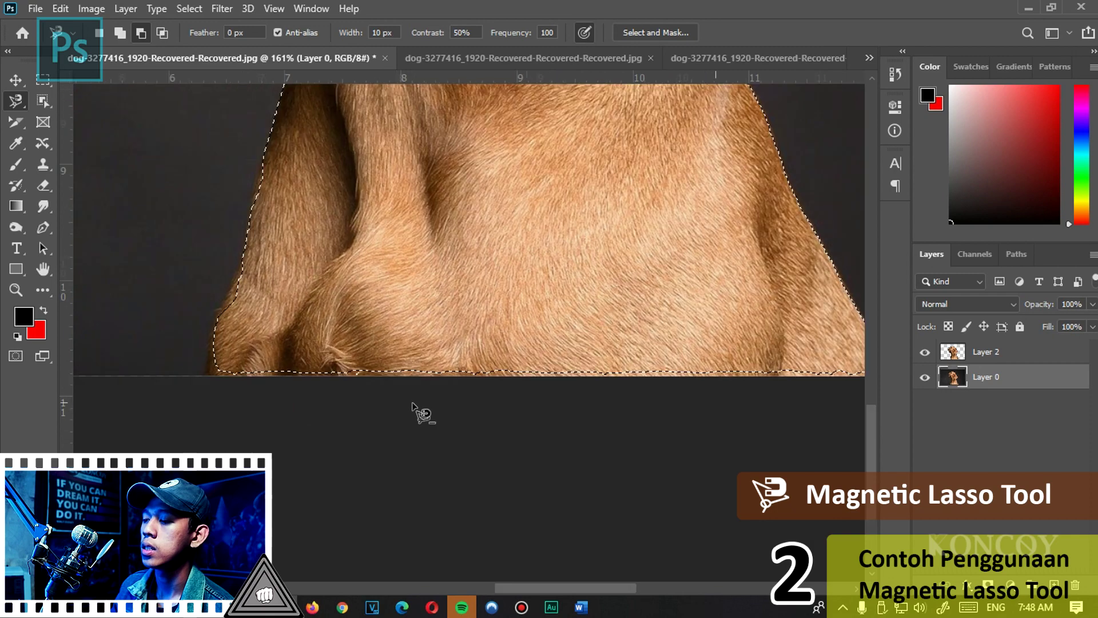
Step: Copy the selected dog onto new Layer 3 with Ctrl+J and hide Layer 2
scroll(411, 411, down, 3)
scroll(404, 423, down, 2)
scroll(604, 415, up, 1)
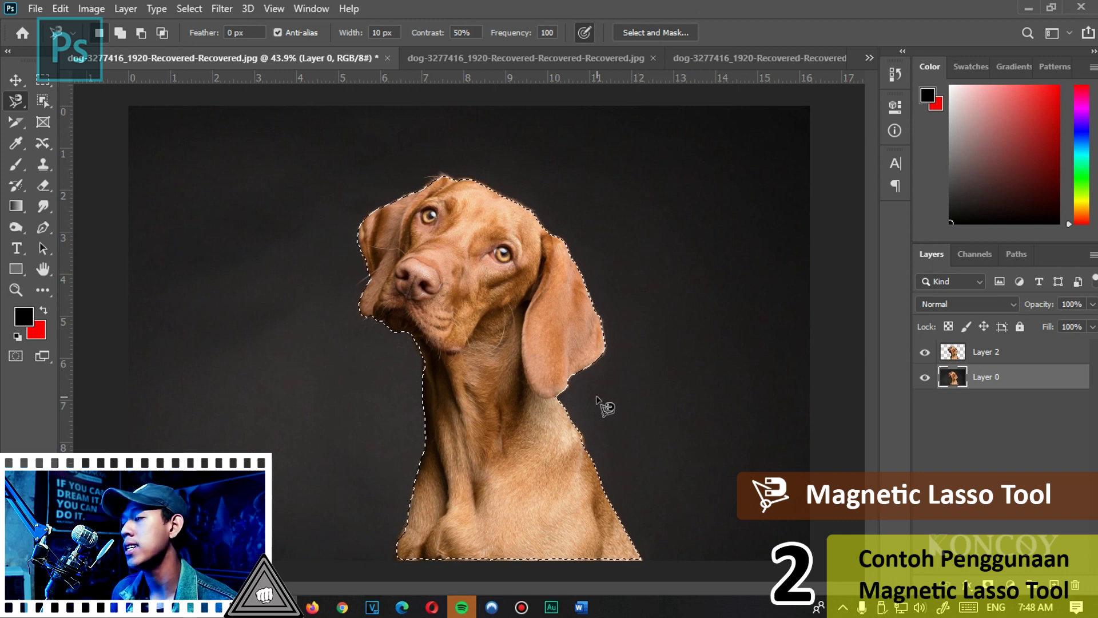
key(ctrl+j)
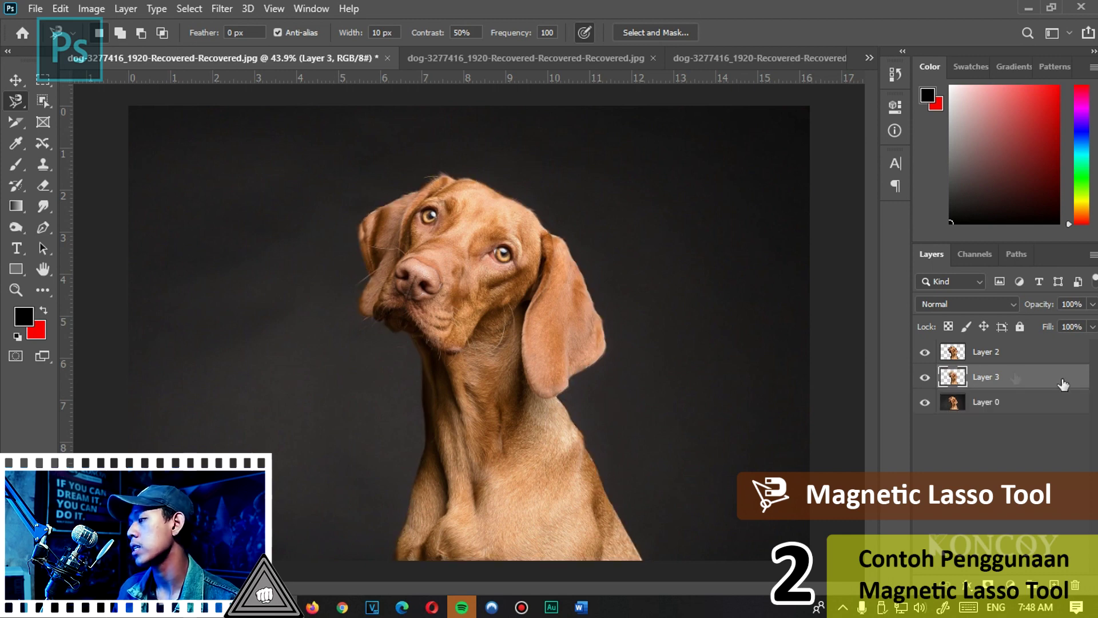
click(925, 353)
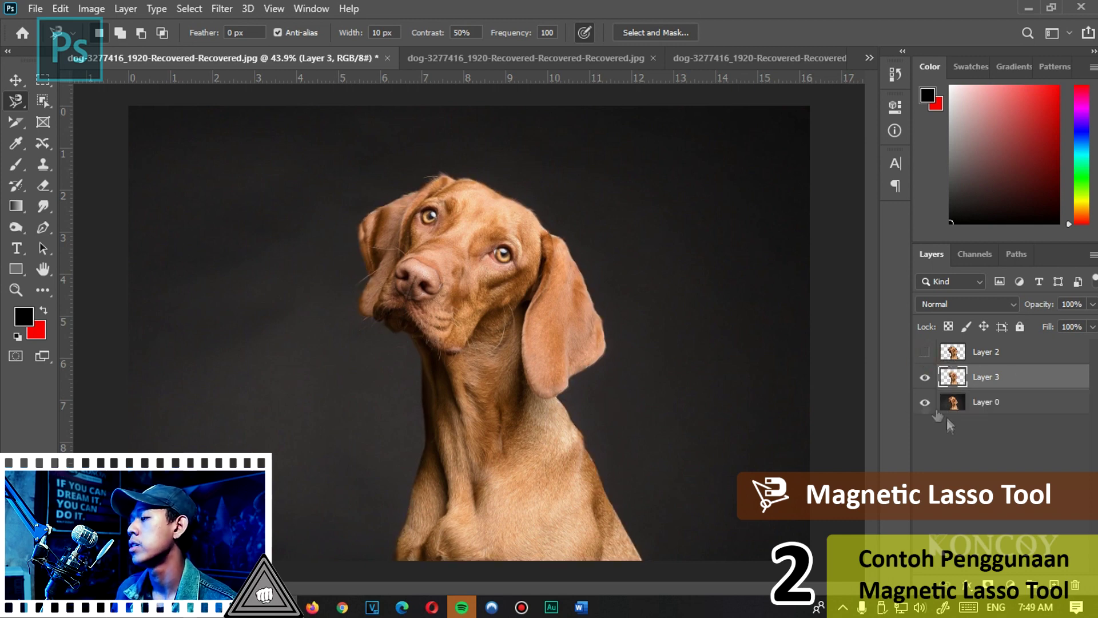
Step: Hide Layer 0 and zoom in on the dog's edge against the transparent checkerboard
click(919, 400)
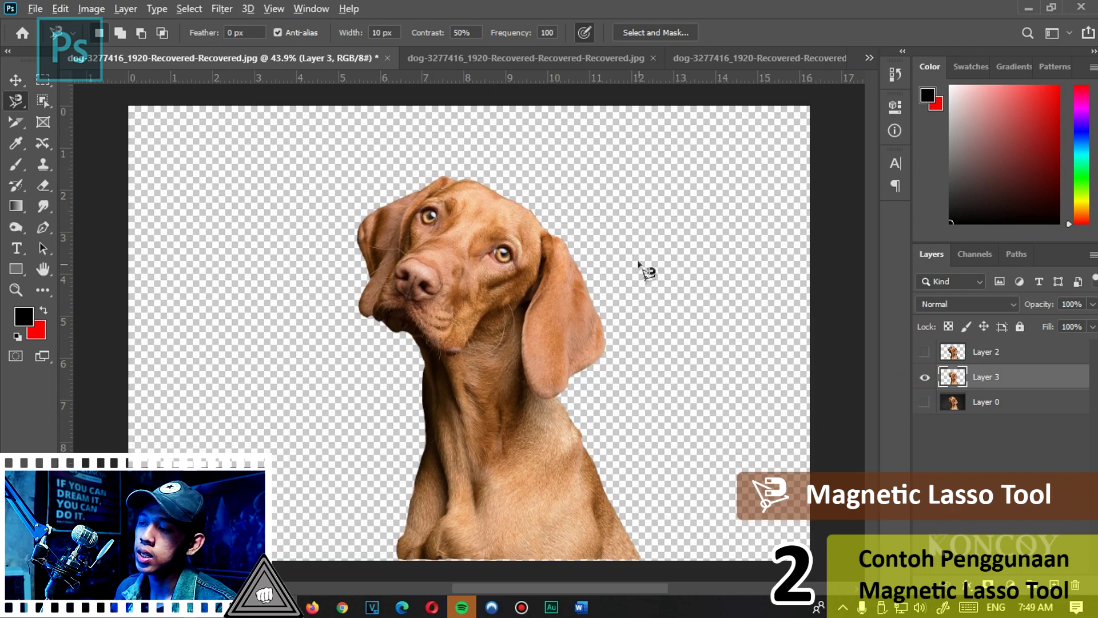
scroll(392, 343, up, 3)
scroll(625, 338, up, 2)
scroll(558, 335, up, 2)
scroll(477, 255, up, 2)
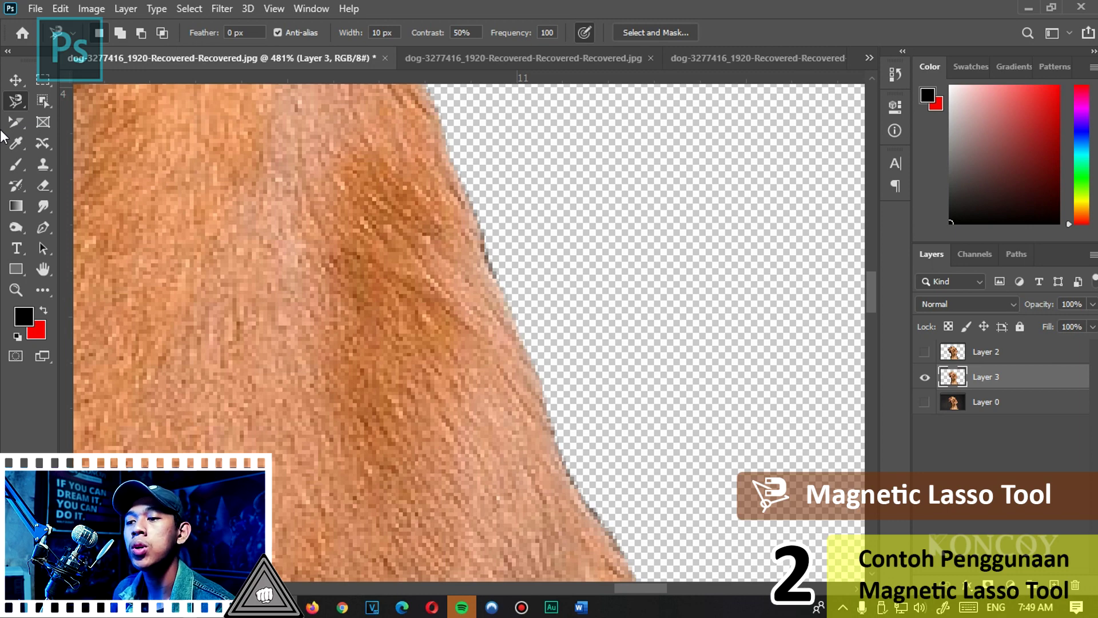
Step: Keep the Magnetic Lasso as the active tool and zoom back out to the whole dog
click(22, 123)
click(23, 95)
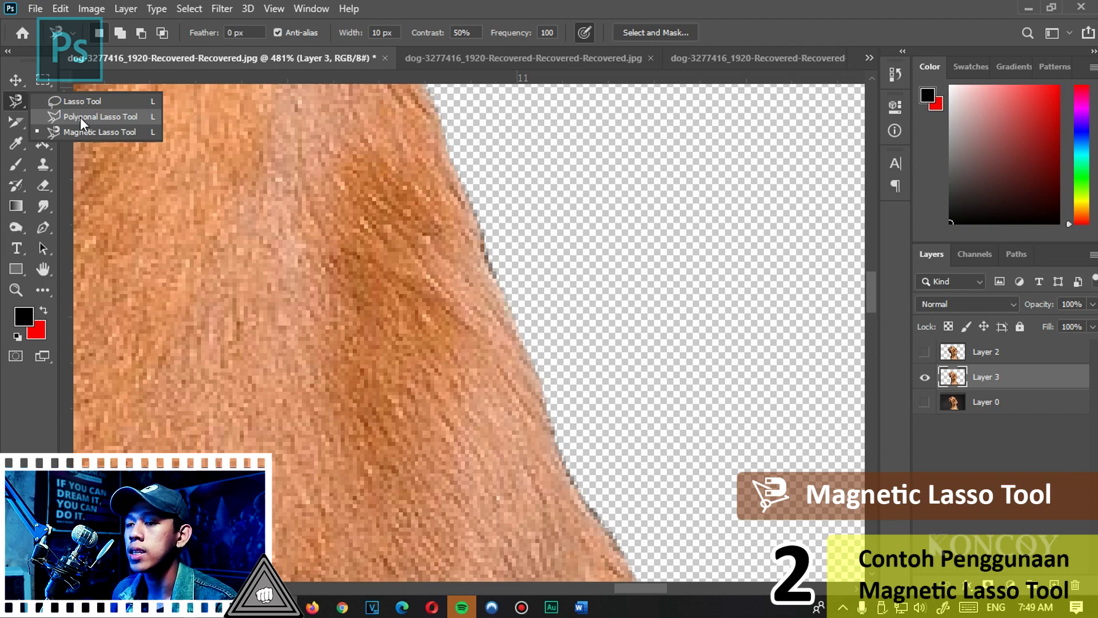
click(85, 131)
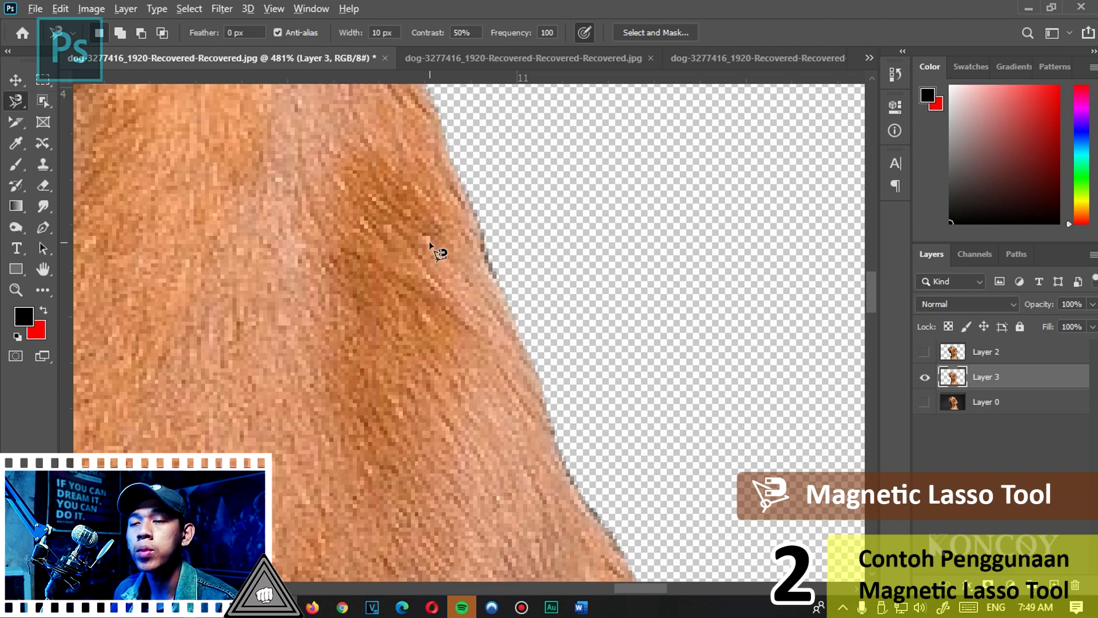
scroll(428, 242, down, 3)
scroll(429, 242, down, 3)
scroll(429, 242, down, 3)
scroll(434, 277, down, 3)
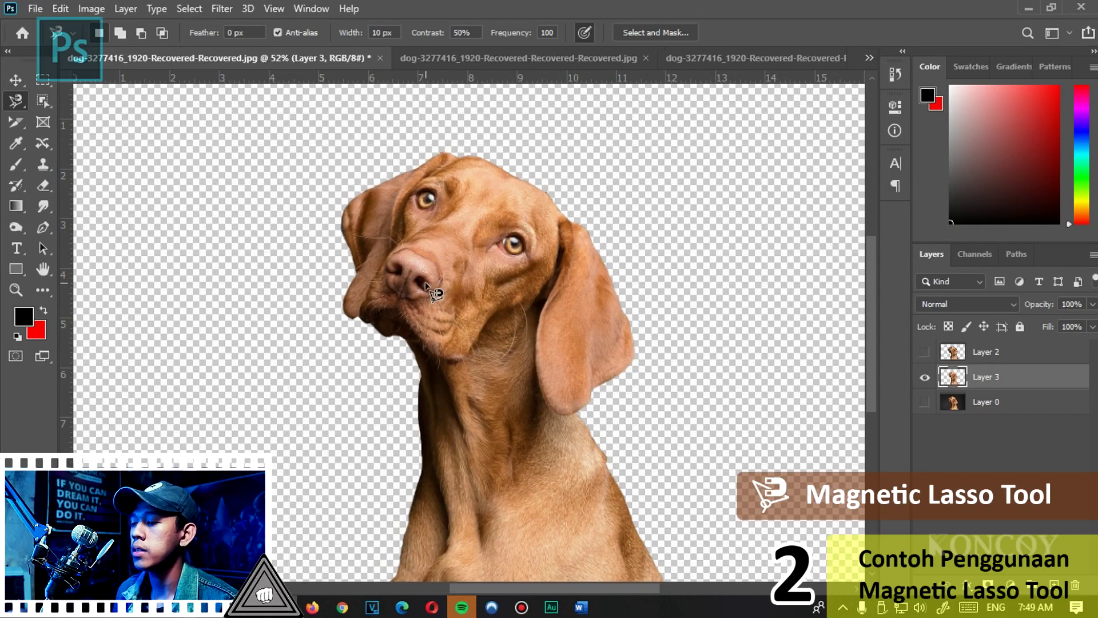